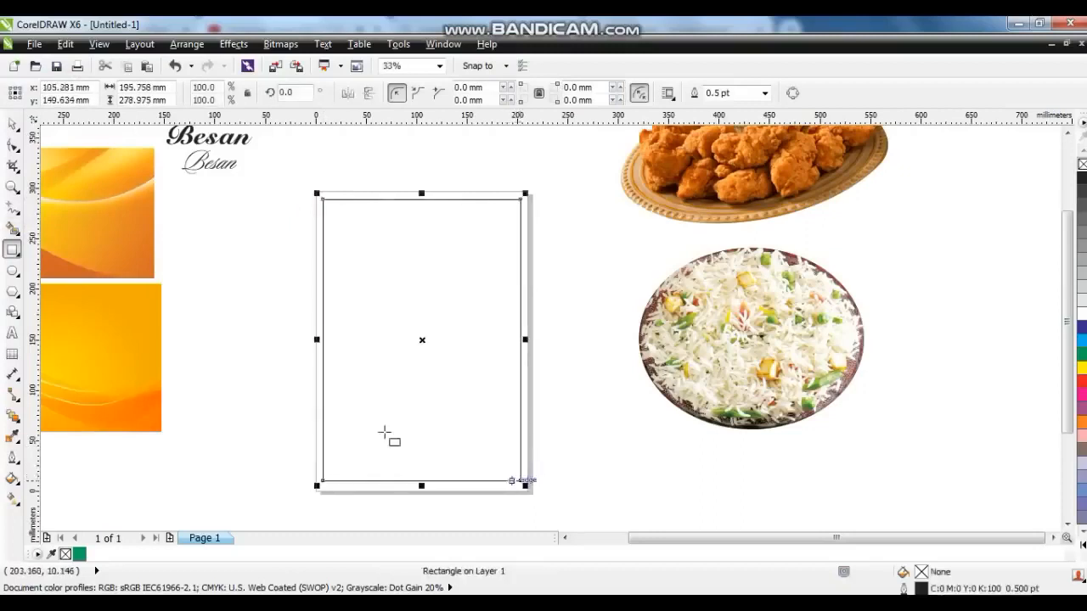
Zoom in on the page and draw a rectangle across its upper part, about 206 by 92 mm.
click(12, 188)
drag(283, 175, 591, 400)
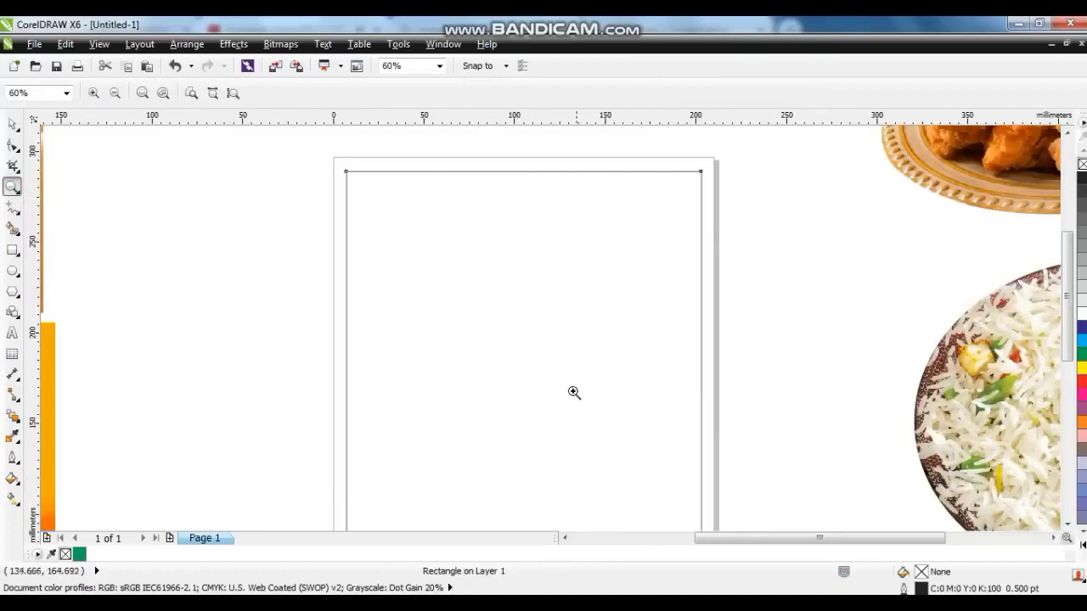
click(11, 253)
drag(331, 155, 706, 323)
click(13, 146)
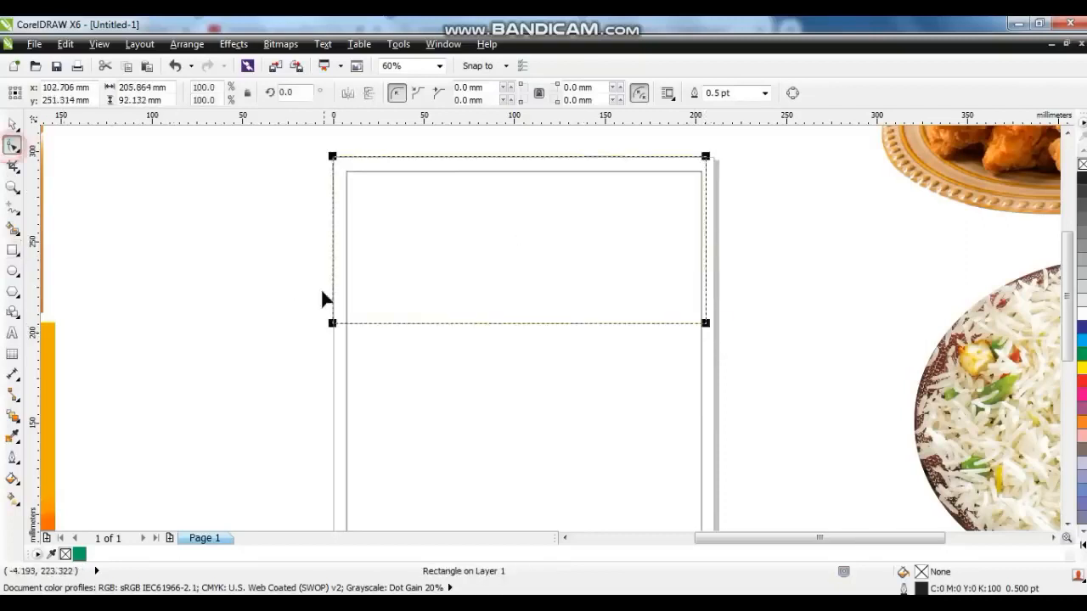
Convert the rectangle to curves and bend its bottom edge upward into a smooth arch.
key(ctrl+q)
drag(262, 269, 790, 386)
click(223, 93)
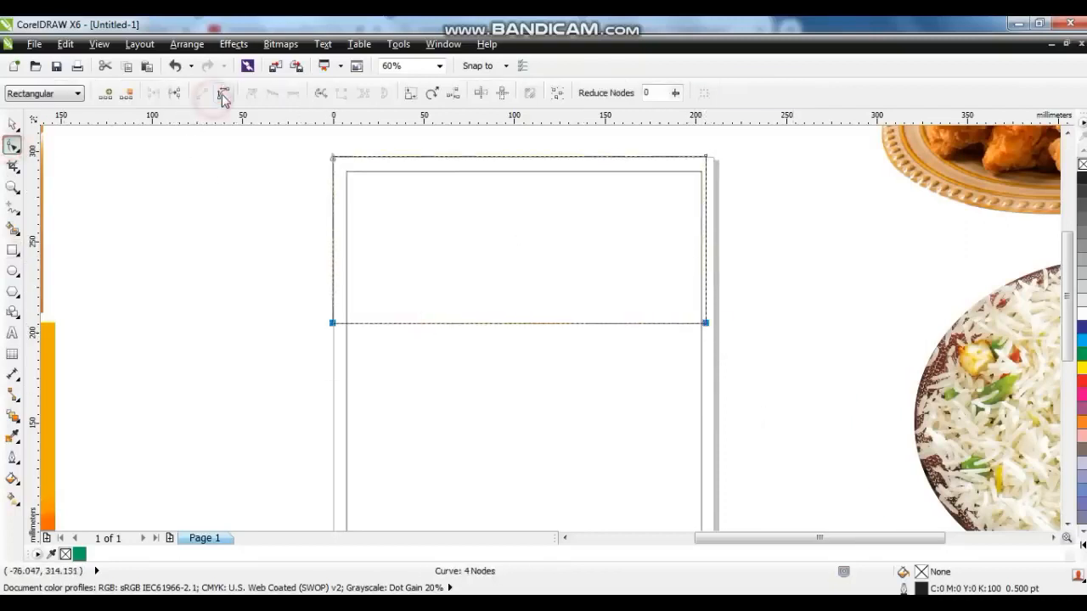
drag(307, 298, 497, 363)
click(456, 324)
drag(456, 323, 440, 226)
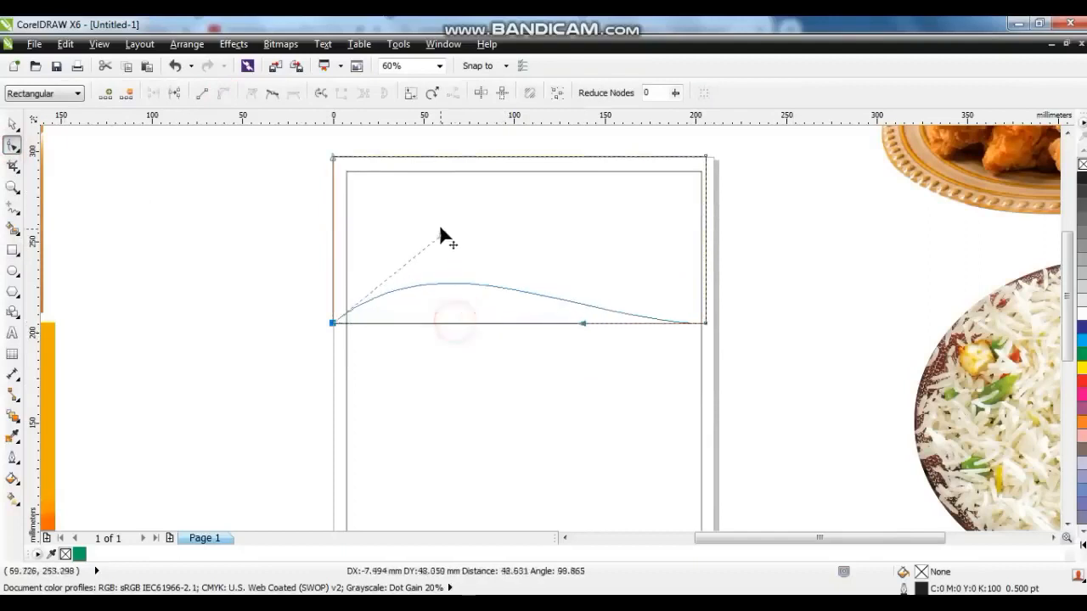
drag(582, 324, 619, 239)
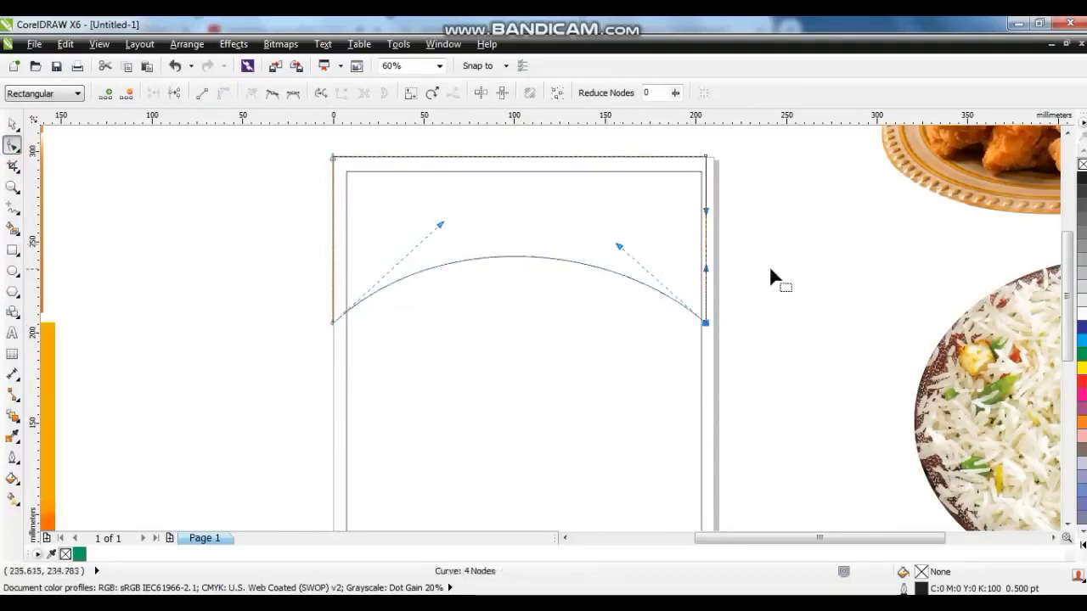
click(752, 283)
mouse_move(332, 321)
mouse_down()
mouse_move(334, 295)
mouse_move(333, 314)
mouse_up()
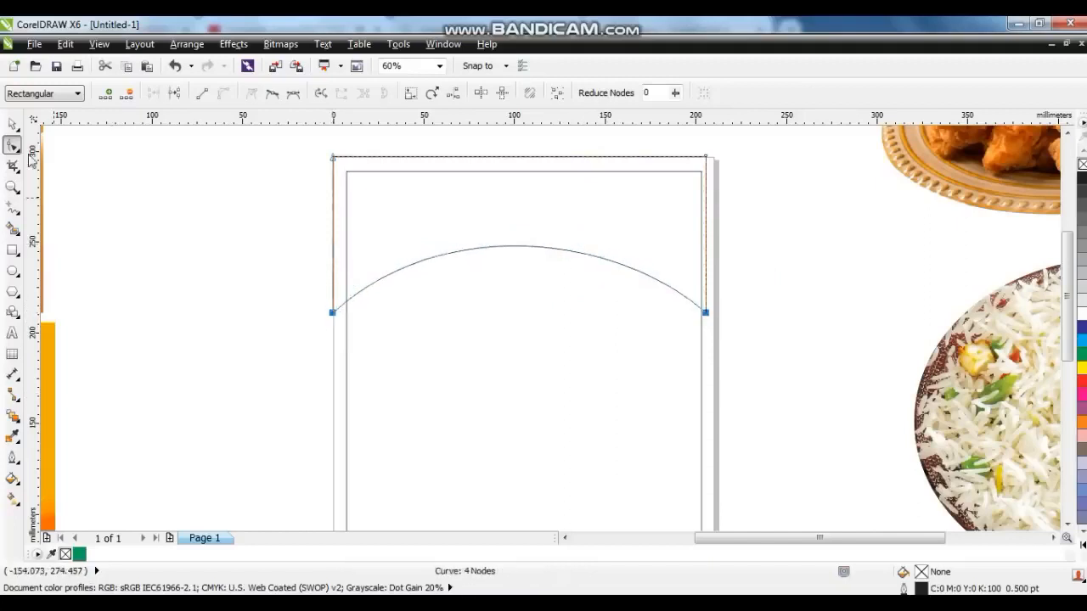
Zoom to the arched shape and duplicate it, offsetting the copy slightly downward.
click(11, 126)
key(shift+F2)
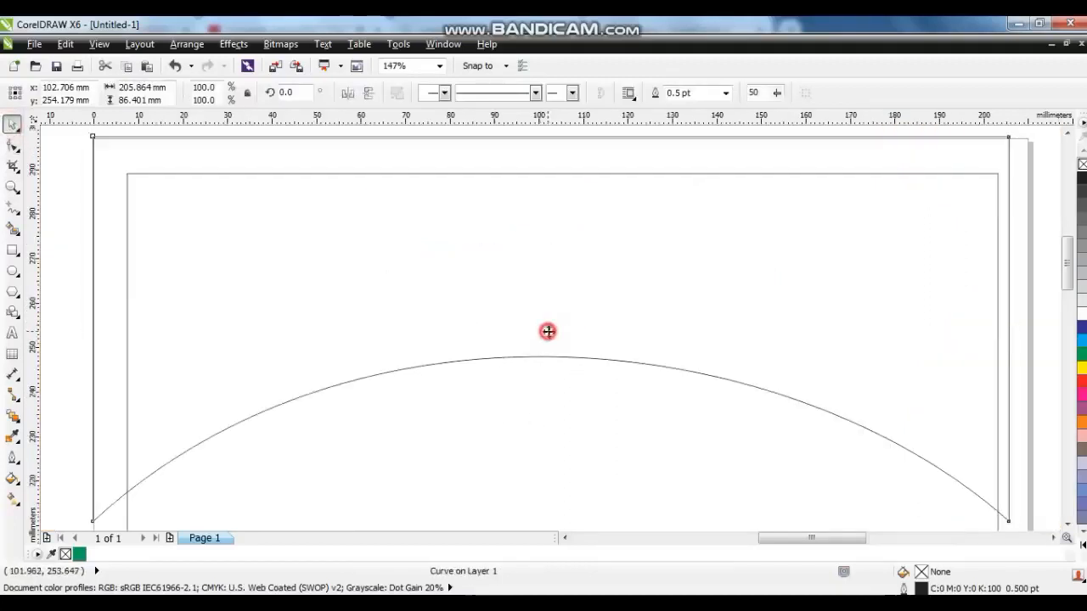
drag(549, 332, 548, 338)
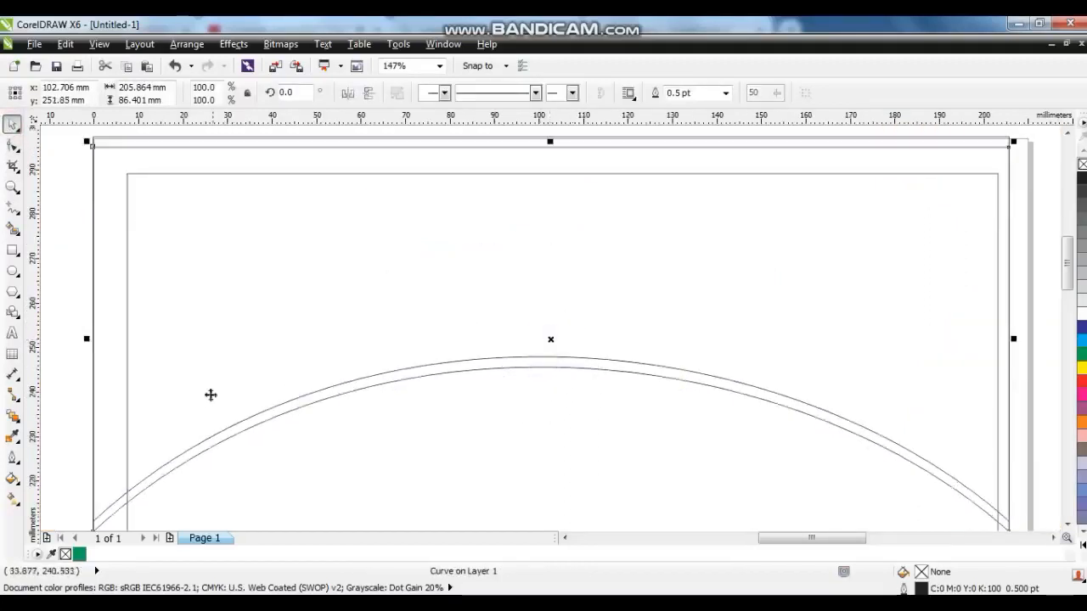
Apply a custom fountain fill using the gold Cylinder preset to the arched shape.
click(13, 479)
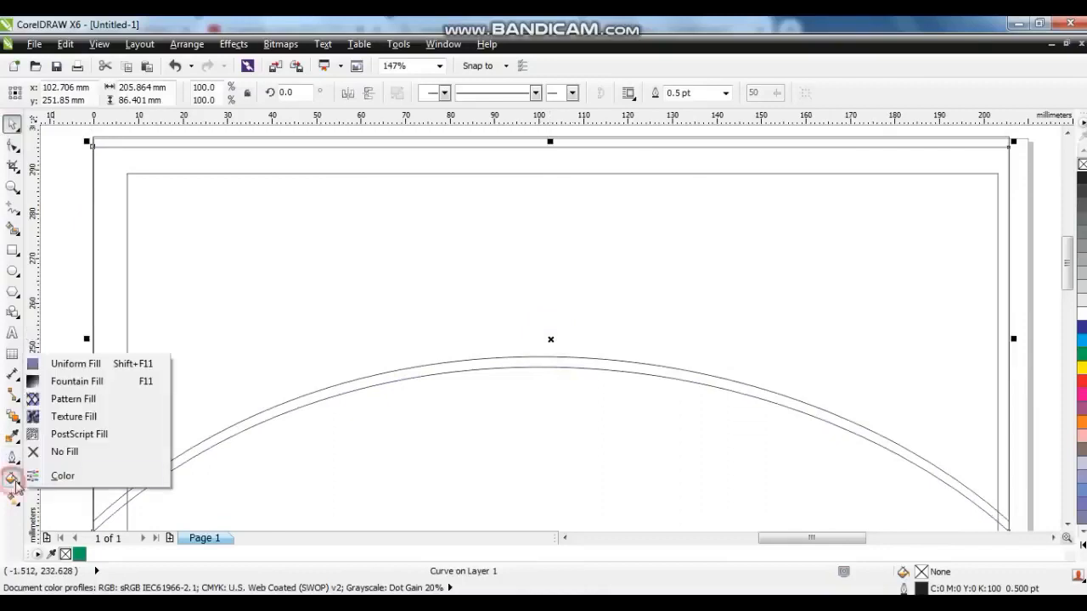
click(70, 384)
click(475, 299)
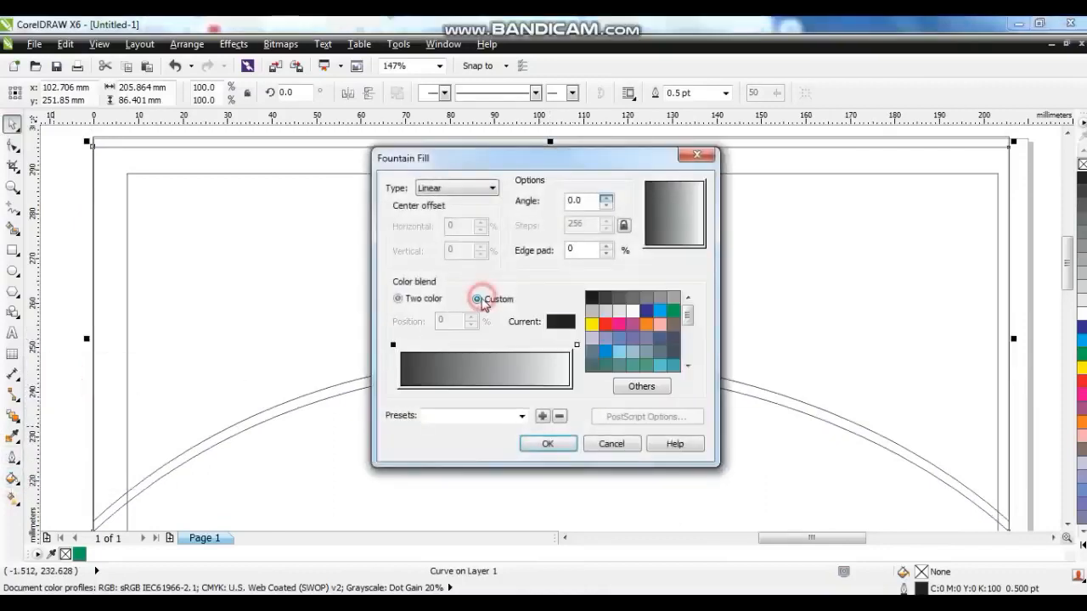
click(521, 416)
click(522, 386)
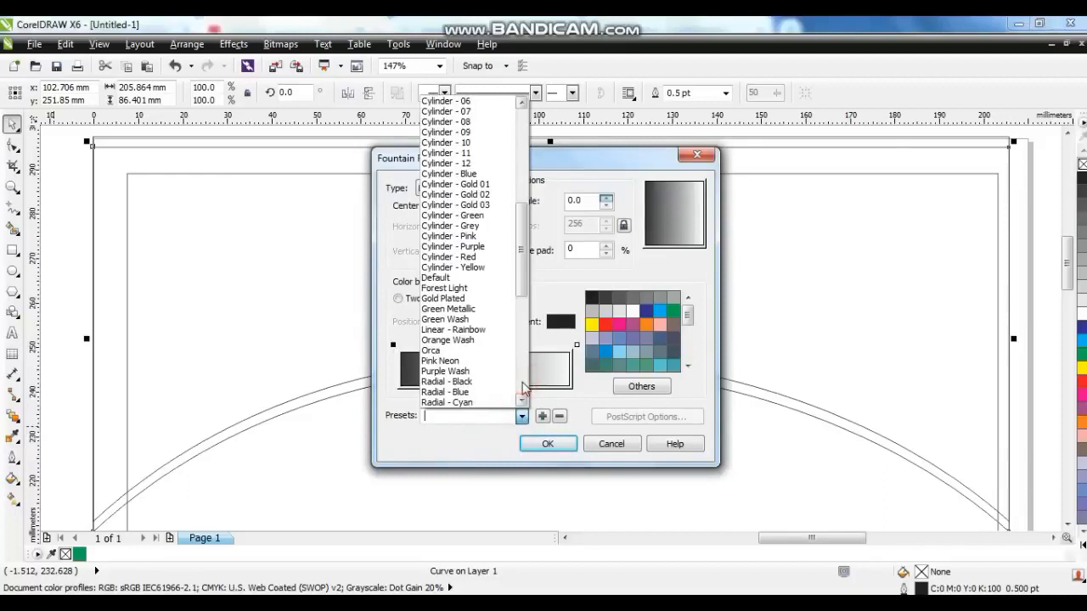
click(498, 189)
click(547, 445)
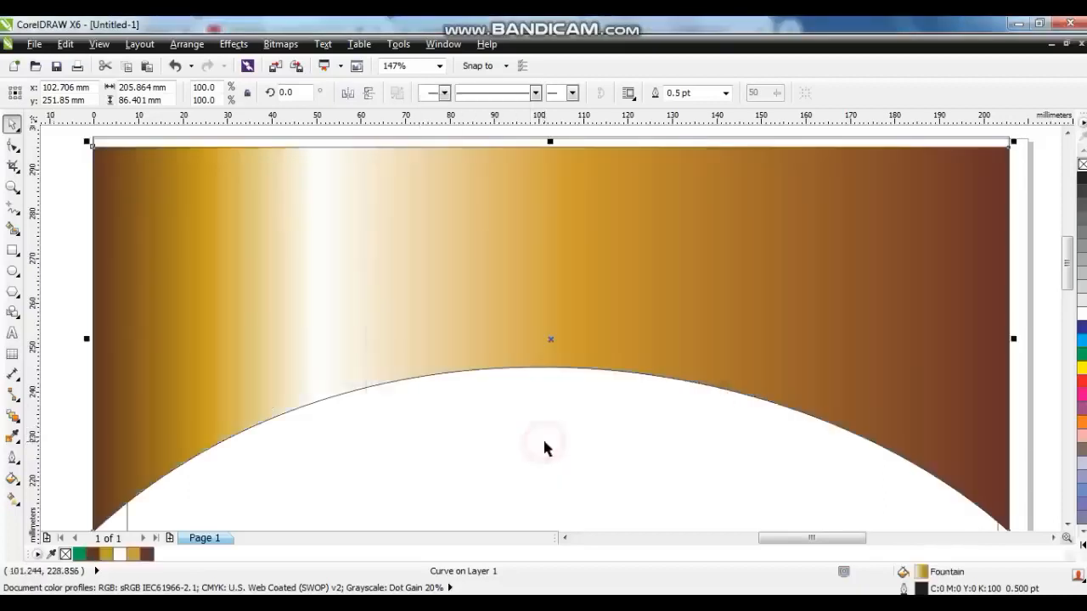
Fill the other arched shape orange and remove the outlines from both shapes.
click(495, 363)
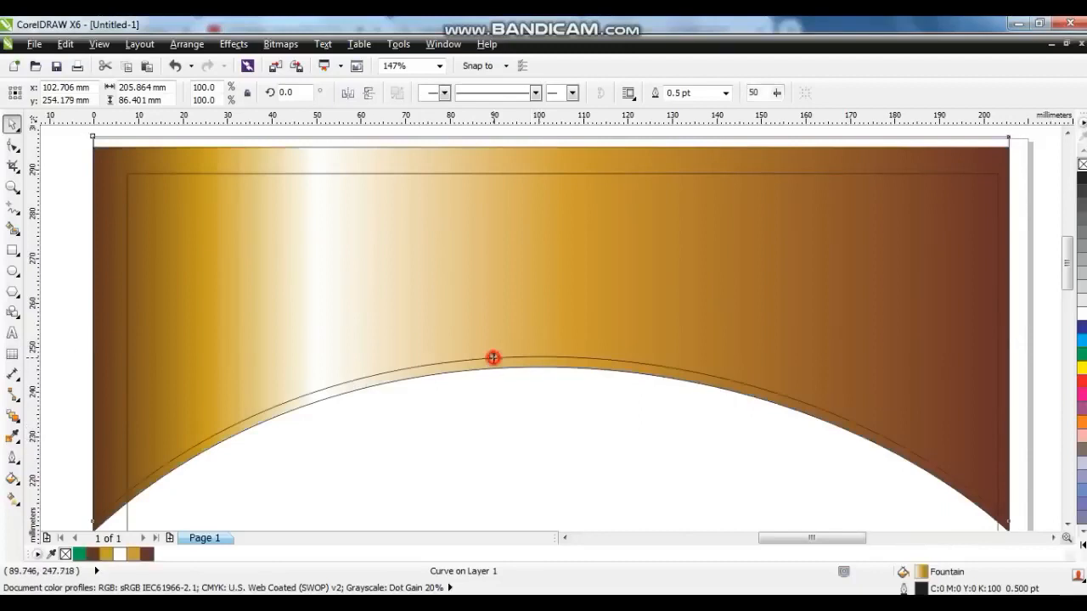
click(1081, 423)
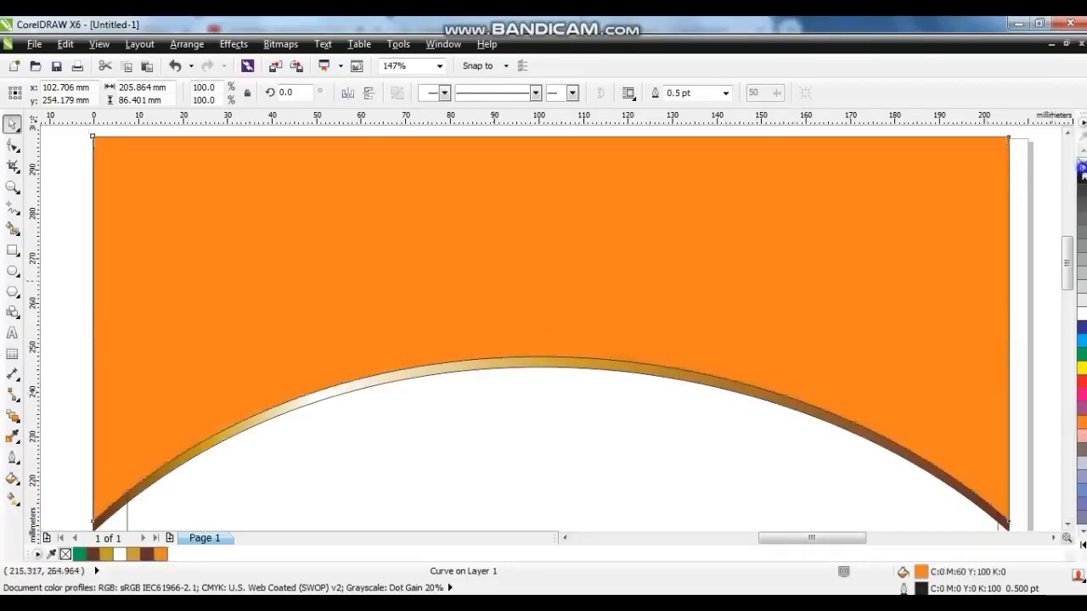
click(705, 388)
right_click(1078, 161)
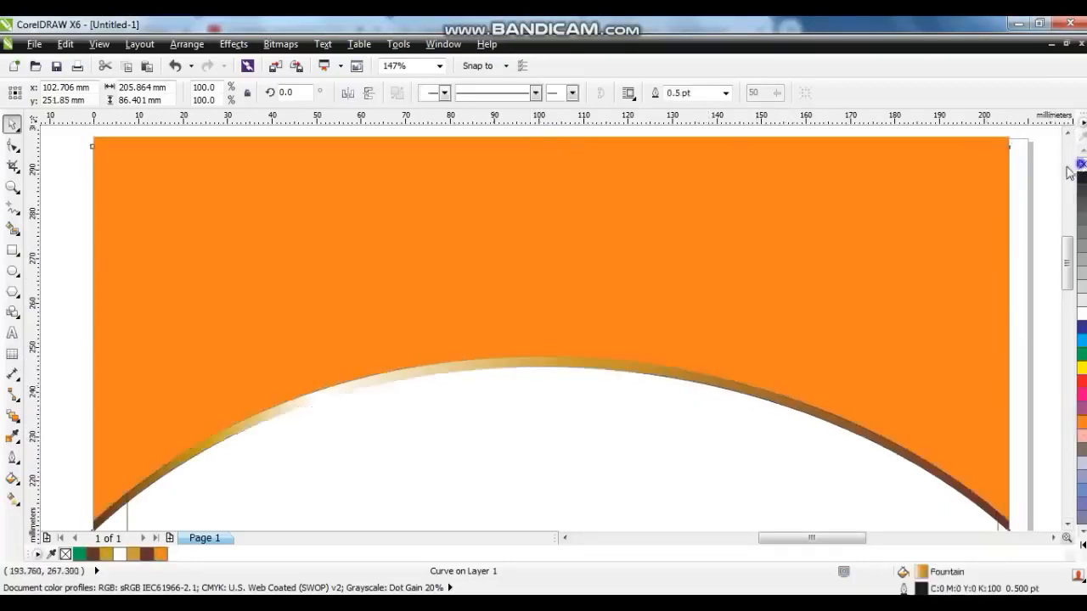
click(946, 209)
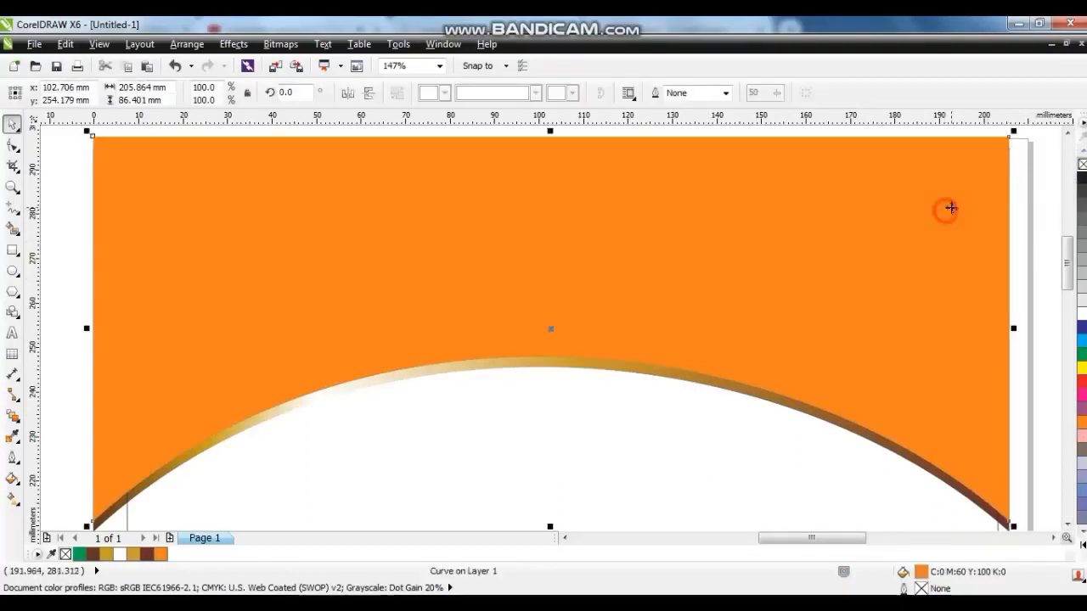
Set the orange shape's uniform fill to dark brown, CMYK 36, 78, 100, 45.
click(15, 480)
click(57, 365)
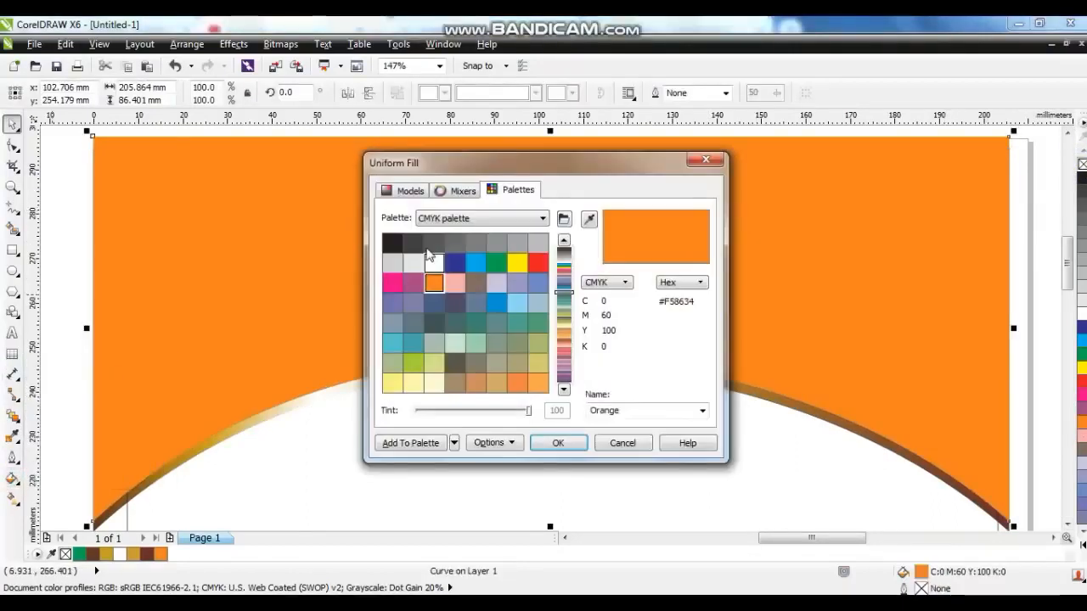
click(406, 188)
drag(542, 290, 543, 329)
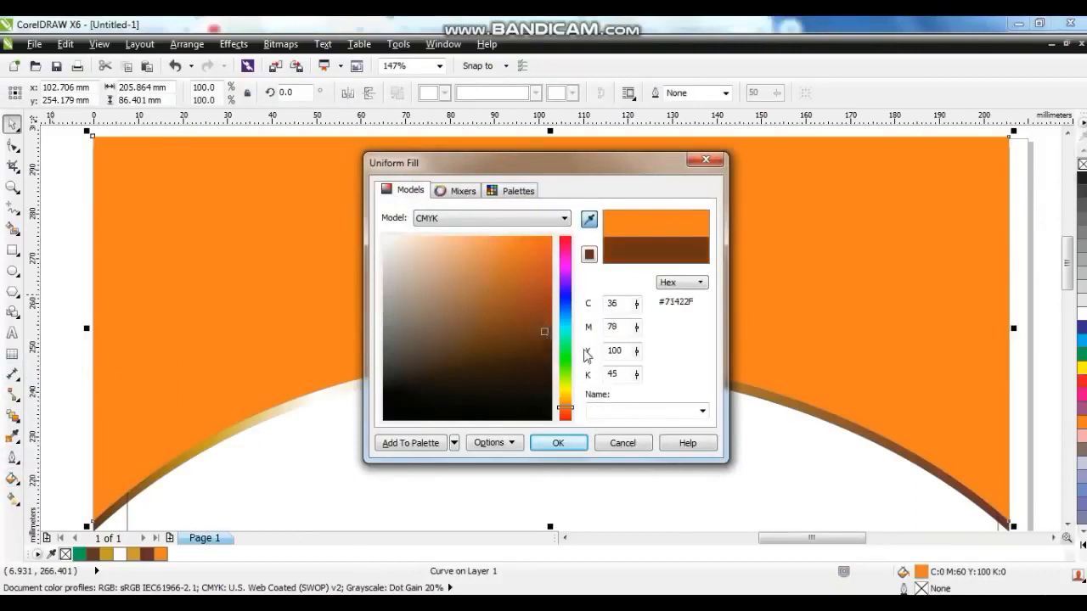
click(558, 443)
Give the shape an interactive linear gradient from dark brown at the arch to orange at the top.
key(g)
drag(493, 427, 496, 244)
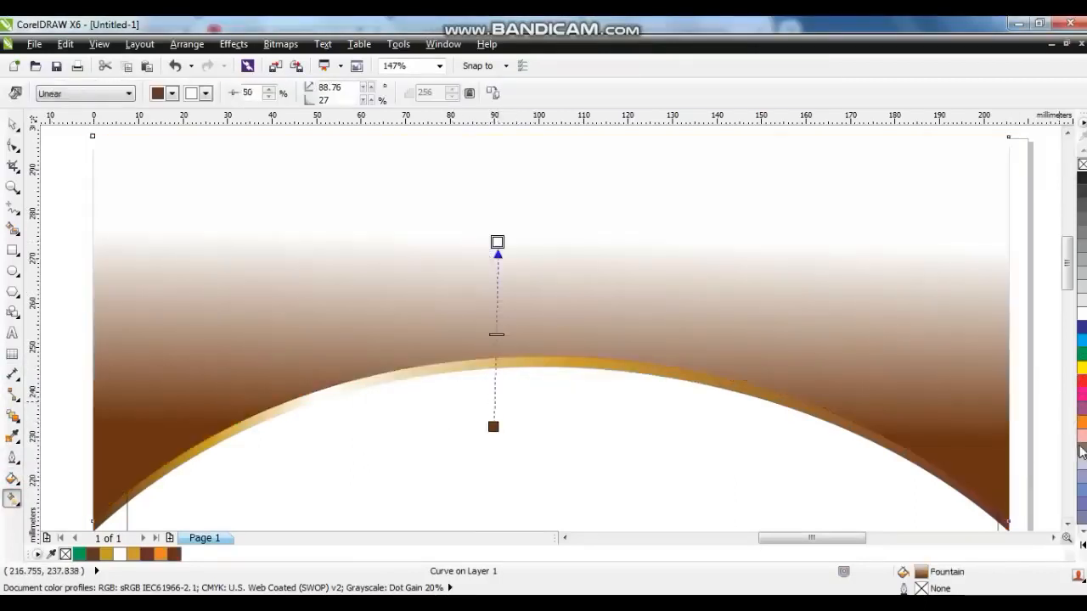
drag(498, 240, 501, 188)
drag(493, 427, 504, 465)
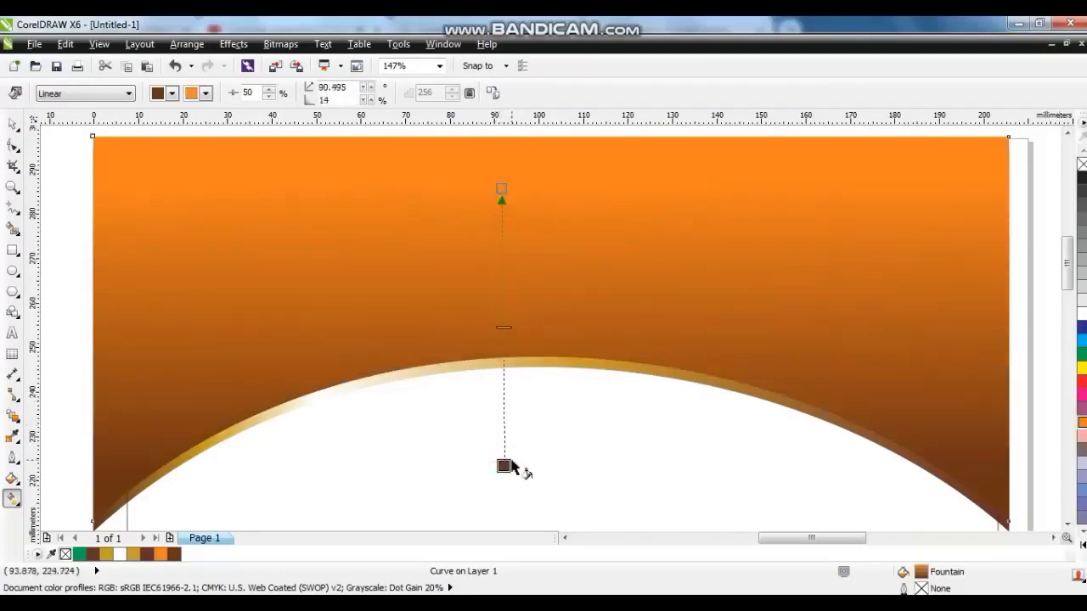
Duplicate the gradient shape and stretch the copy downward to about 142% of its height.
click(12, 125)
scroll(254, 266, down, 1)
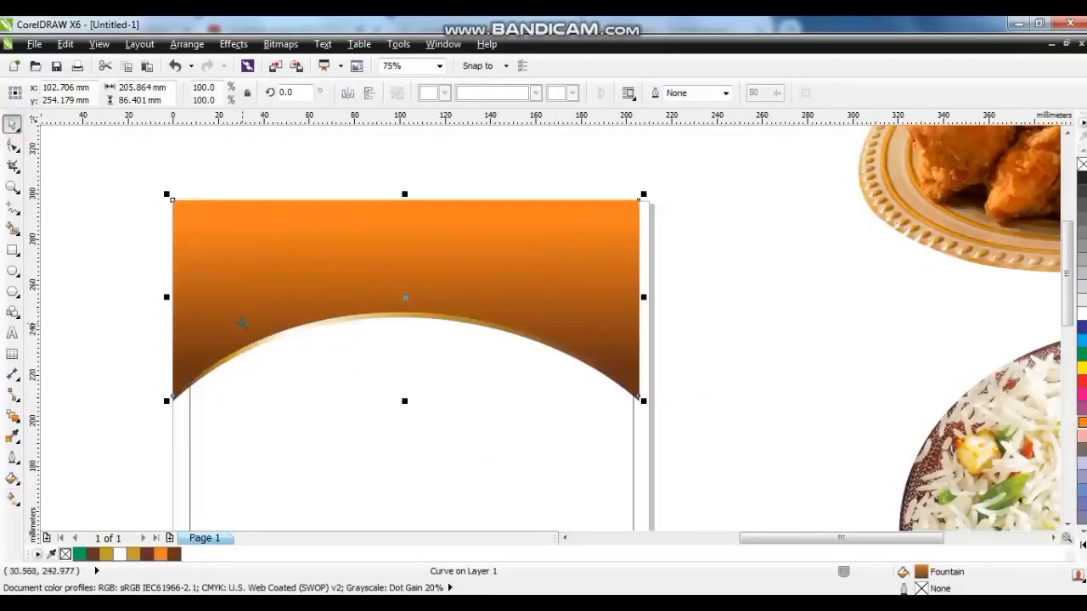
click(429, 374)
click(405, 319)
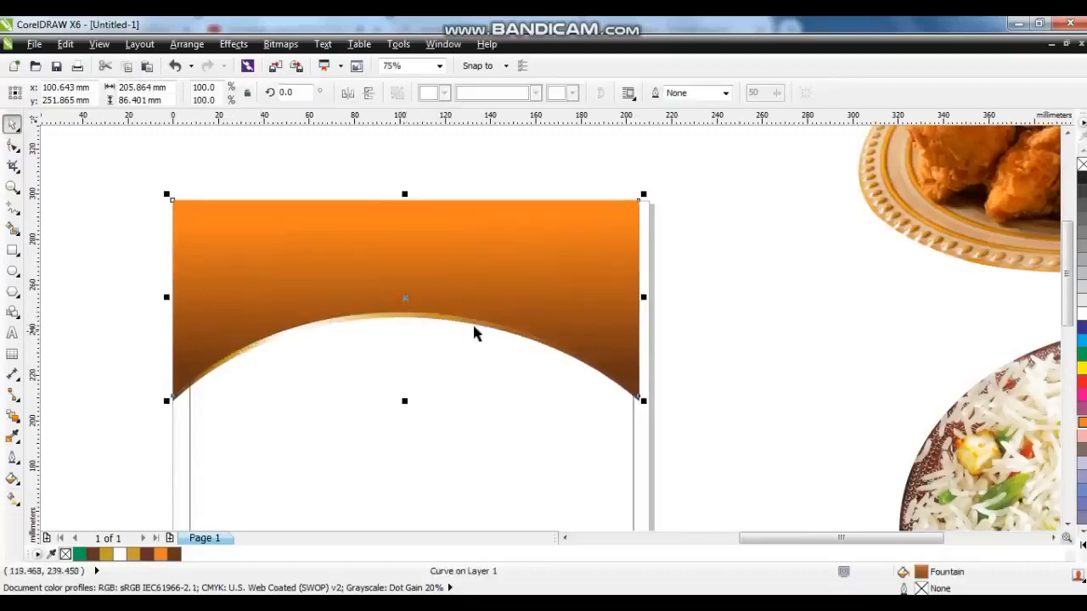
key(plus)
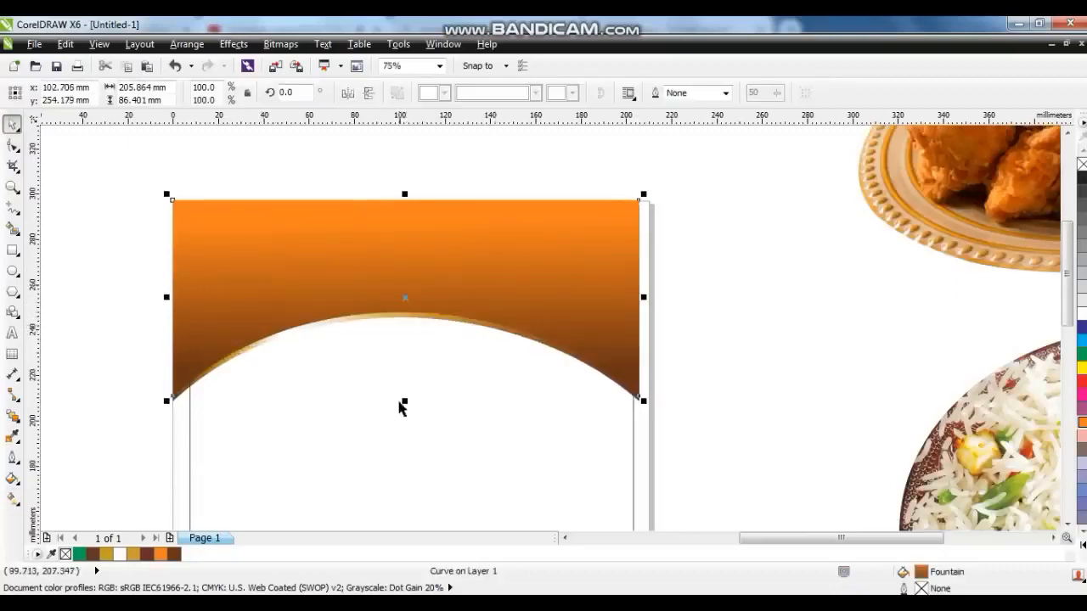
drag(405, 404, 422, 485)
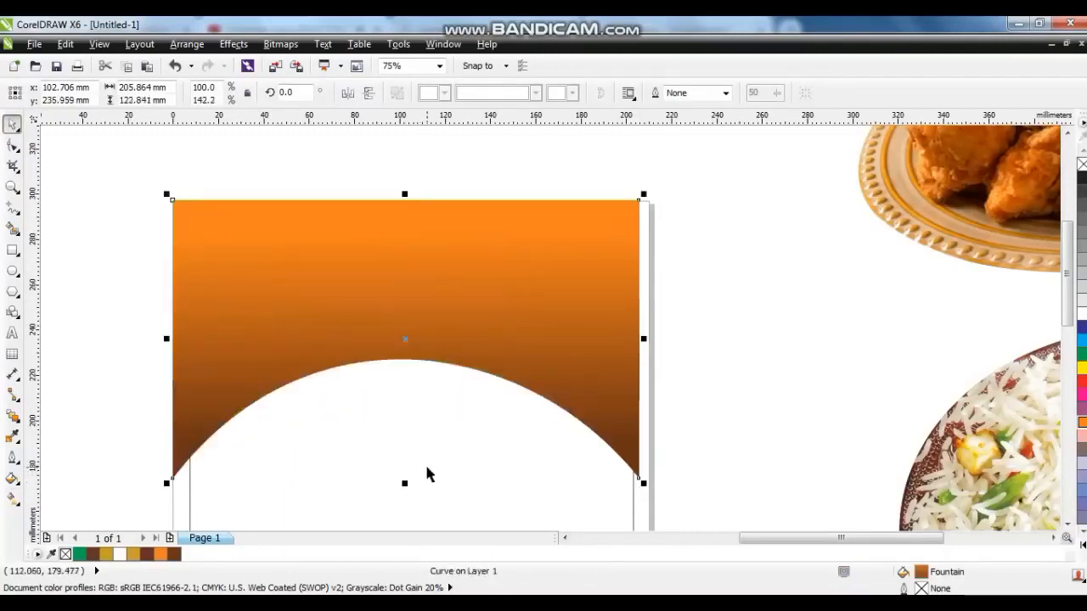
Fill the stretched copy with a uniform dark red, CMYK 37, 95, 94, 58.
click(12, 481)
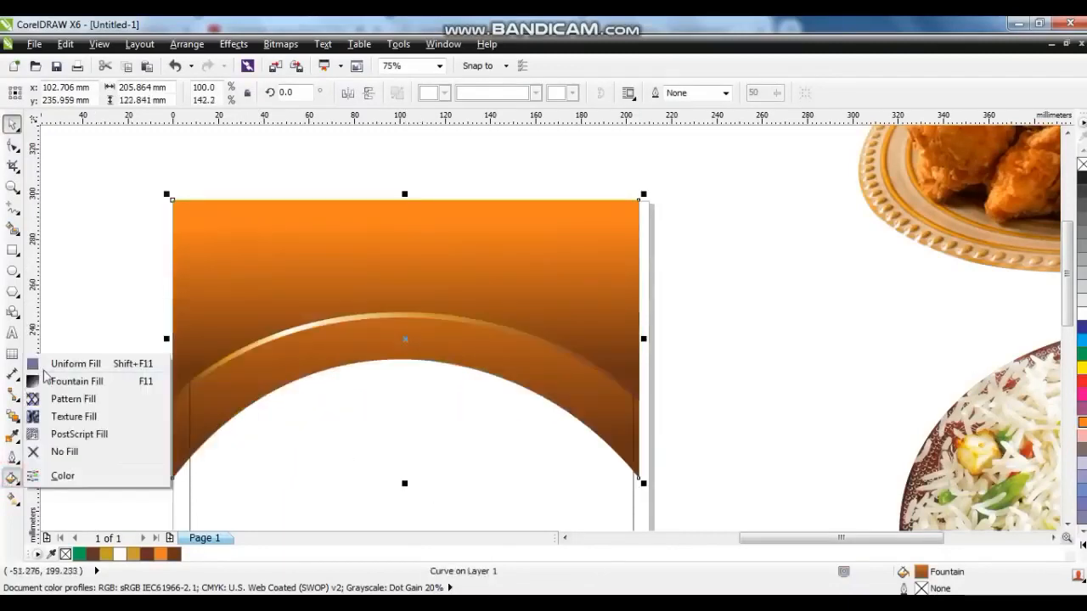
click(42, 367)
click(406, 191)
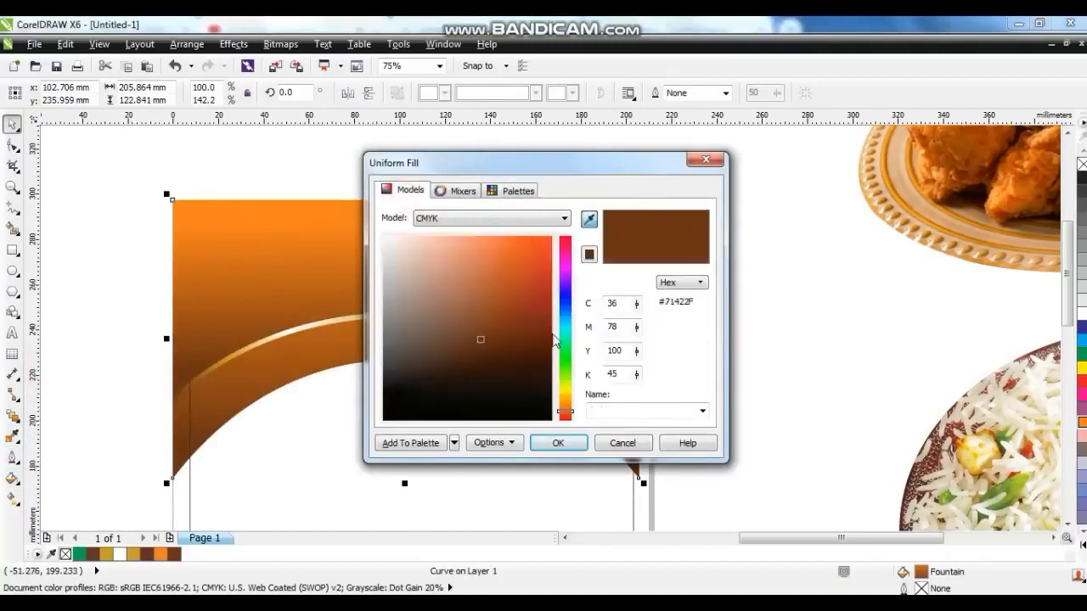
click(567, 417)
click(532, 352)
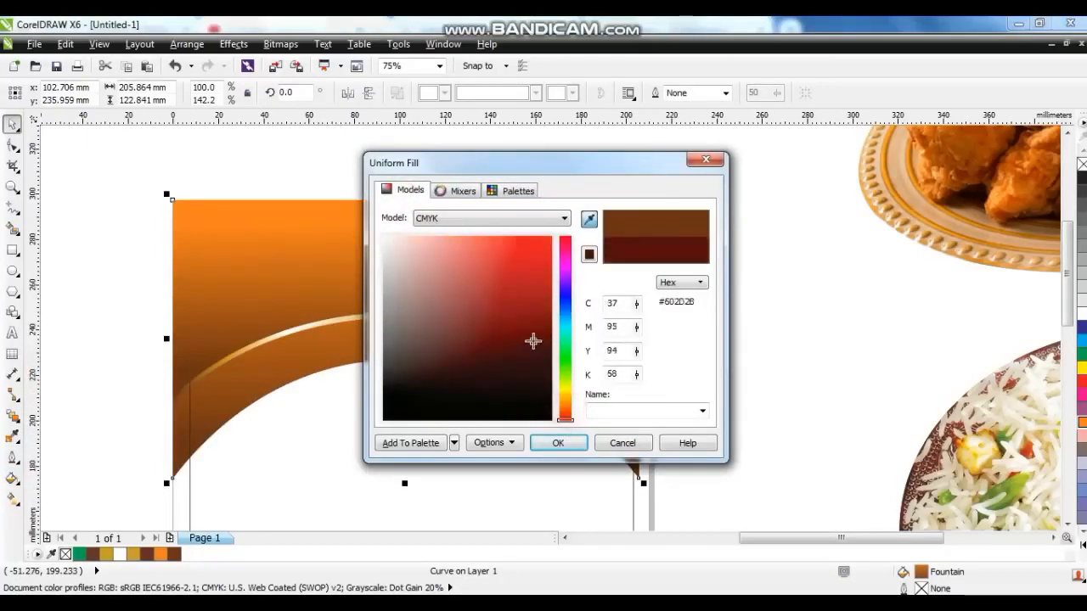
click(558, 443)
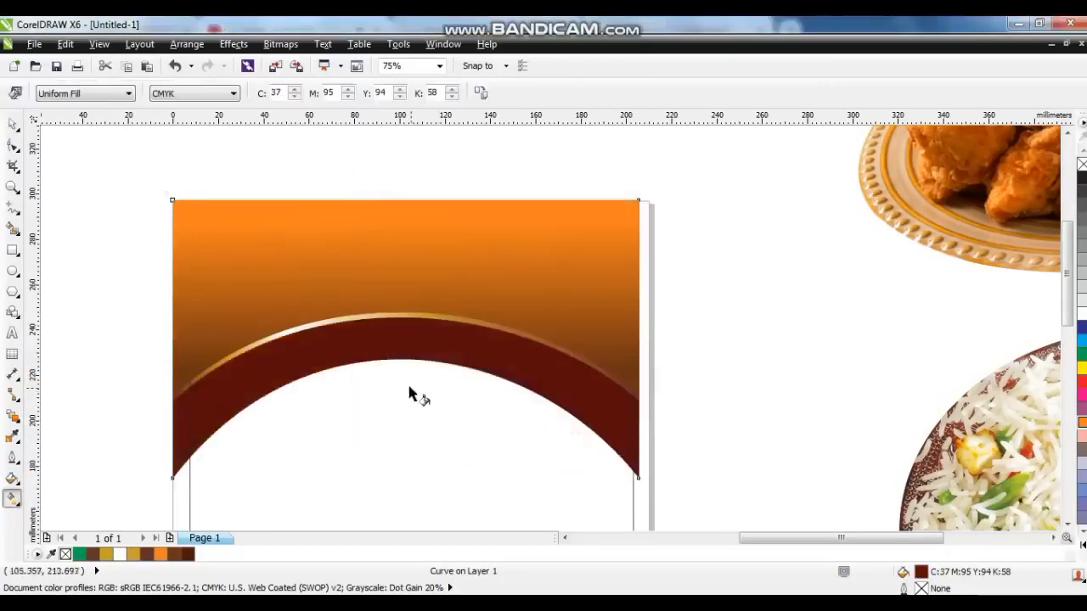
Apply an interactive linear gradient from red to dark red across the band, then deselect.
drag(411, 296, 411, 288)
drag(405, 374, 411, 414)
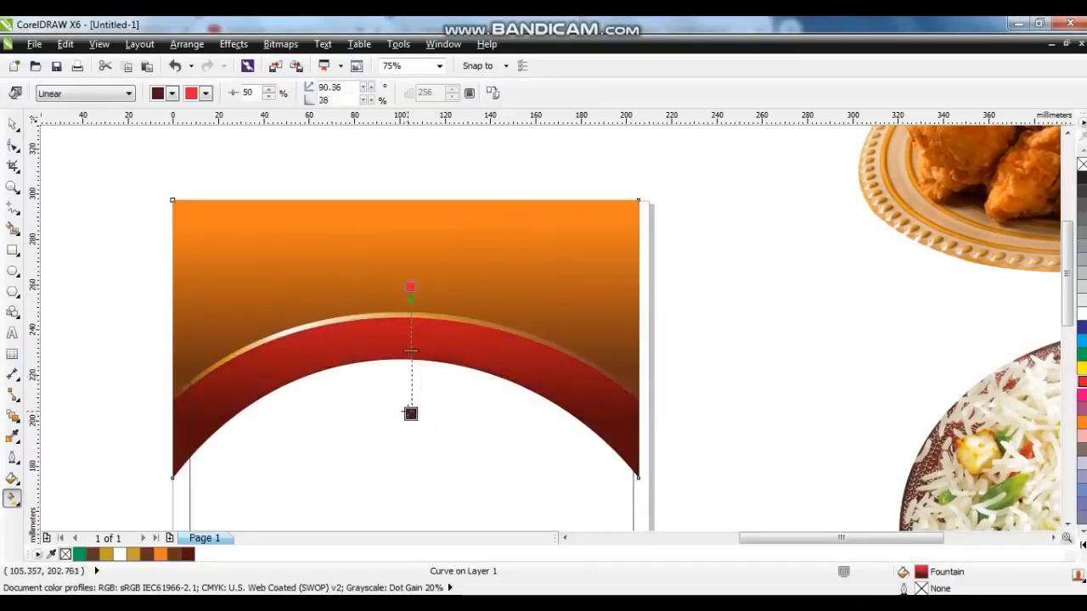
click(11, 125)
click(90, 161)
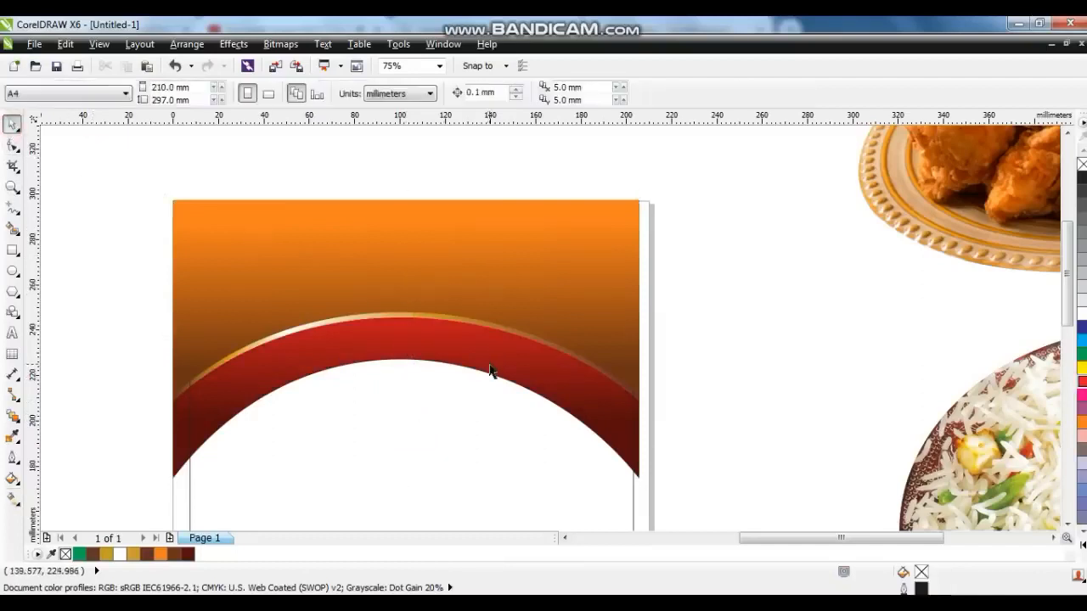
Send the red band shape to the back of the layer.
click(642, 438)
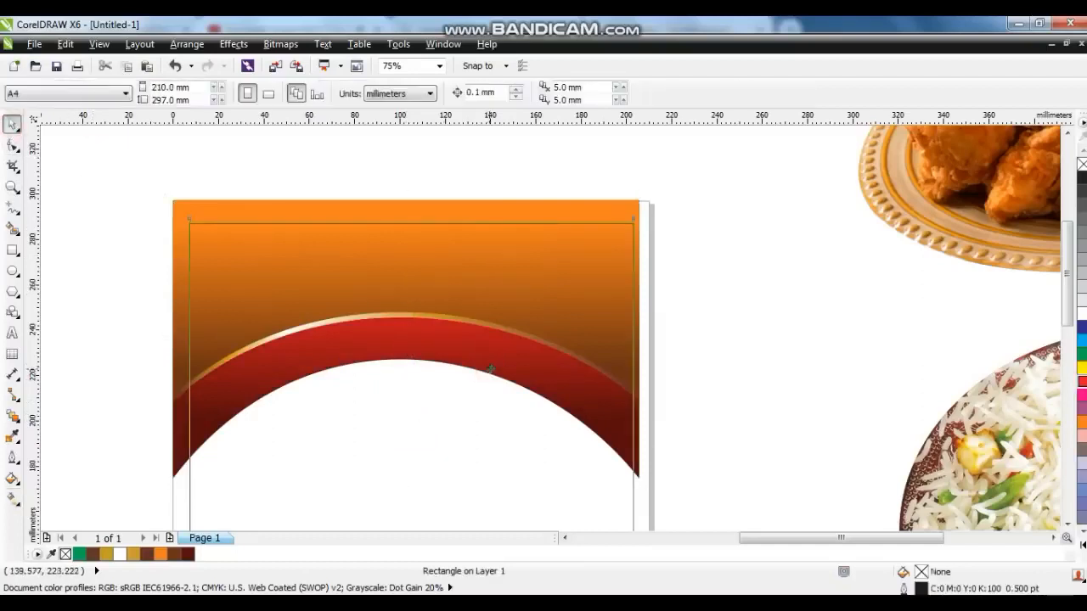
click(640, 438)
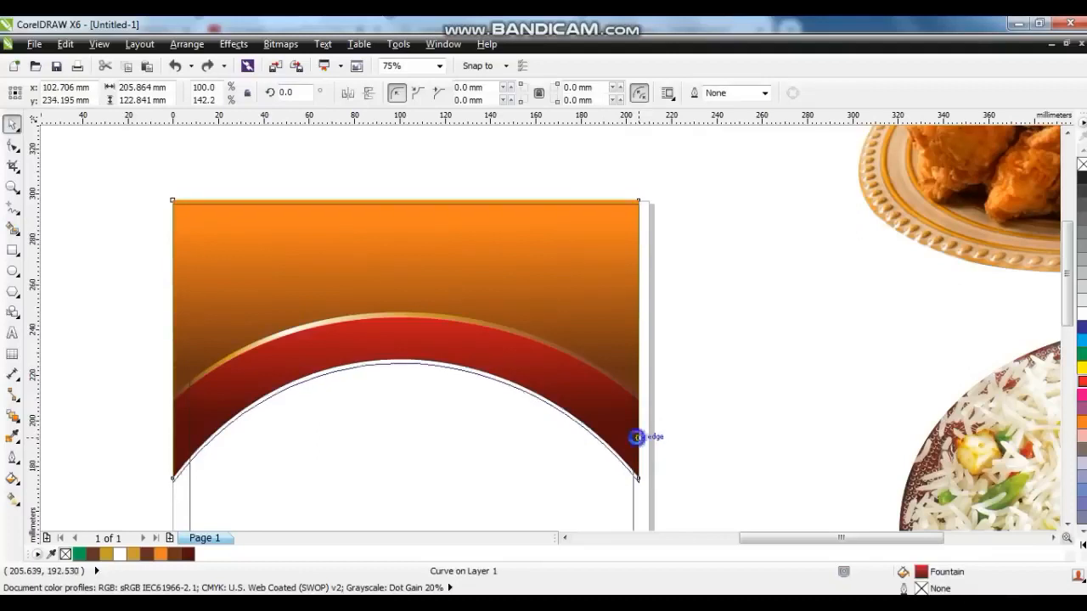
click(636, 437)
key(shift+Page_Down)
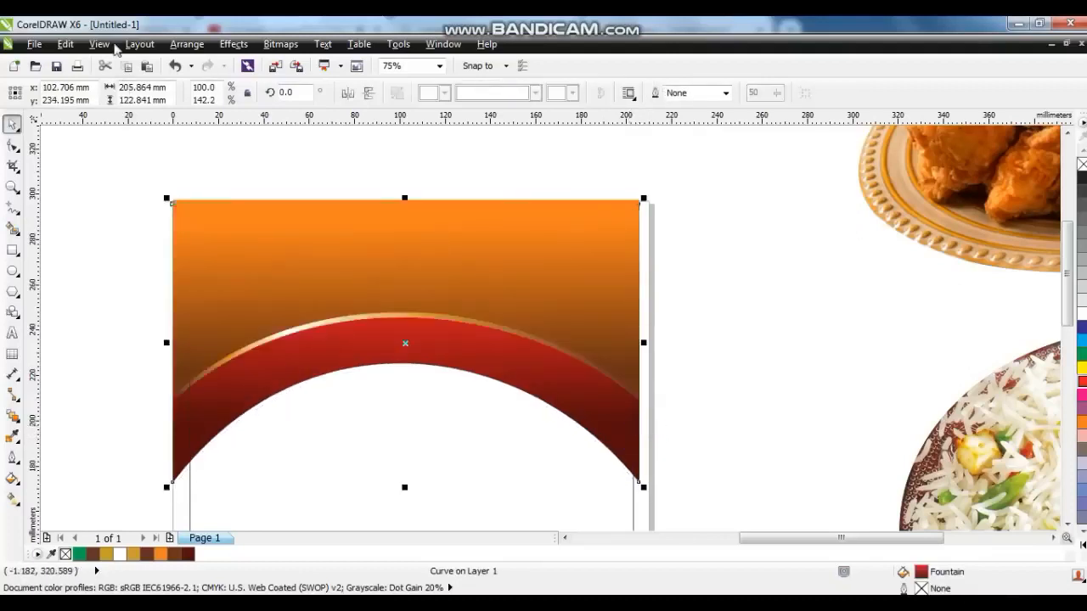
Copy the orange gradient fill onto the selected back band shape and redraw its linear gradient horizontally from right to left.
click(65, 44)
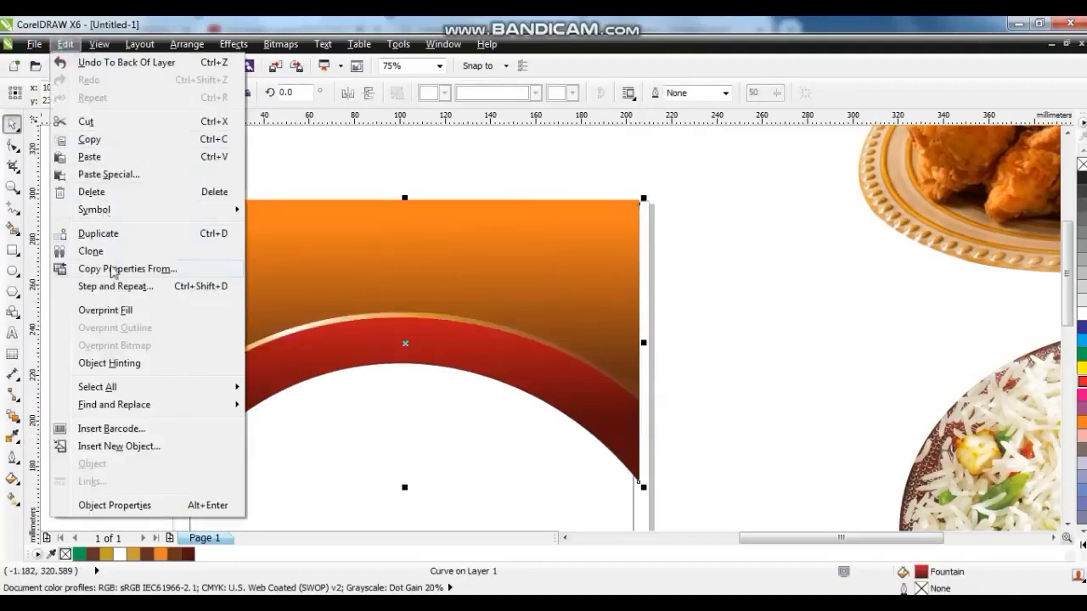
click(115, 269)
click(418, 300)
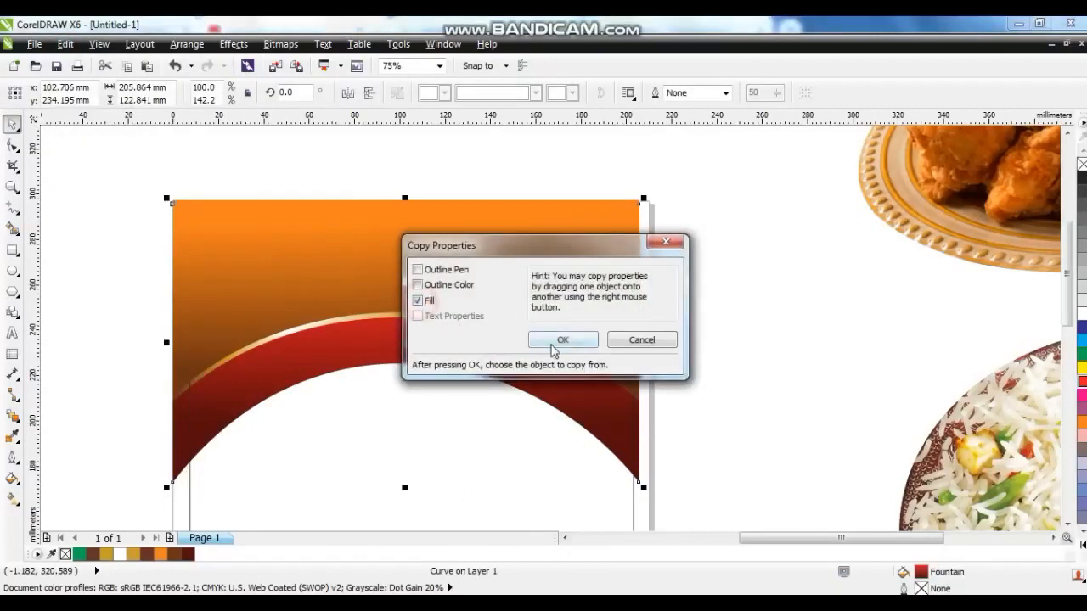
click(563, 340)
click(386, 314)
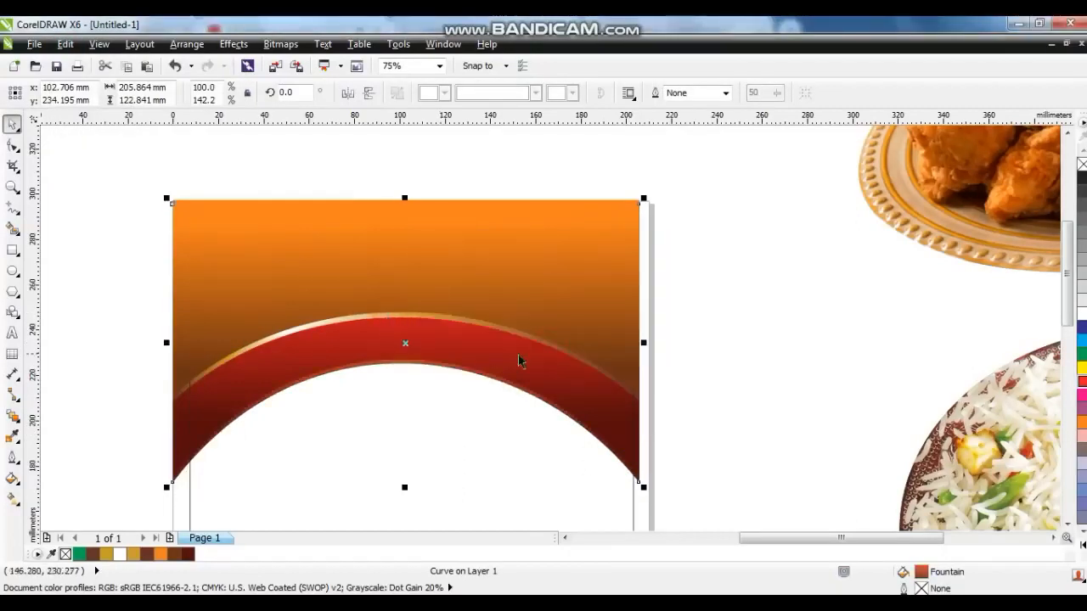
key(g)
drag(535, 382, 303, 379)
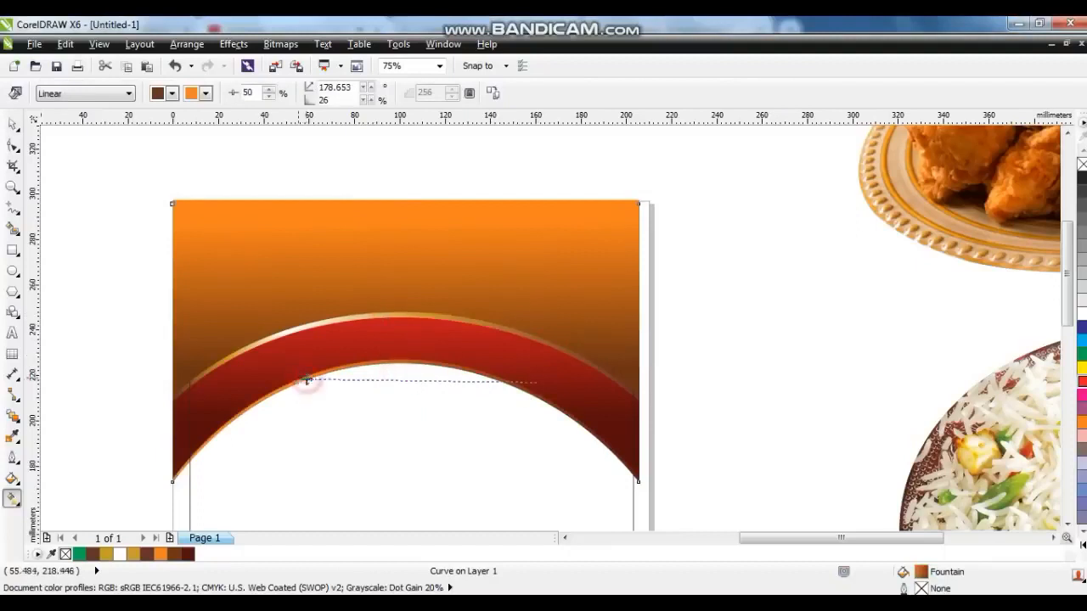
click(13, 125)
Copy the gradient fill onto another band shape and redraw its linear gradient horizontally across the lower curve.
click(66, 43)
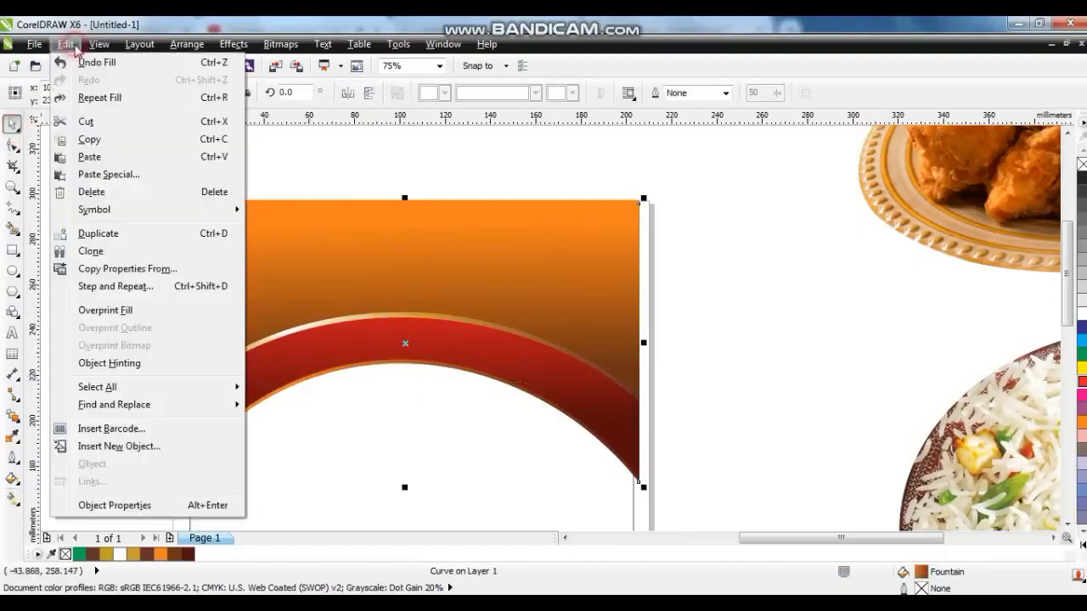
click(93, 270)
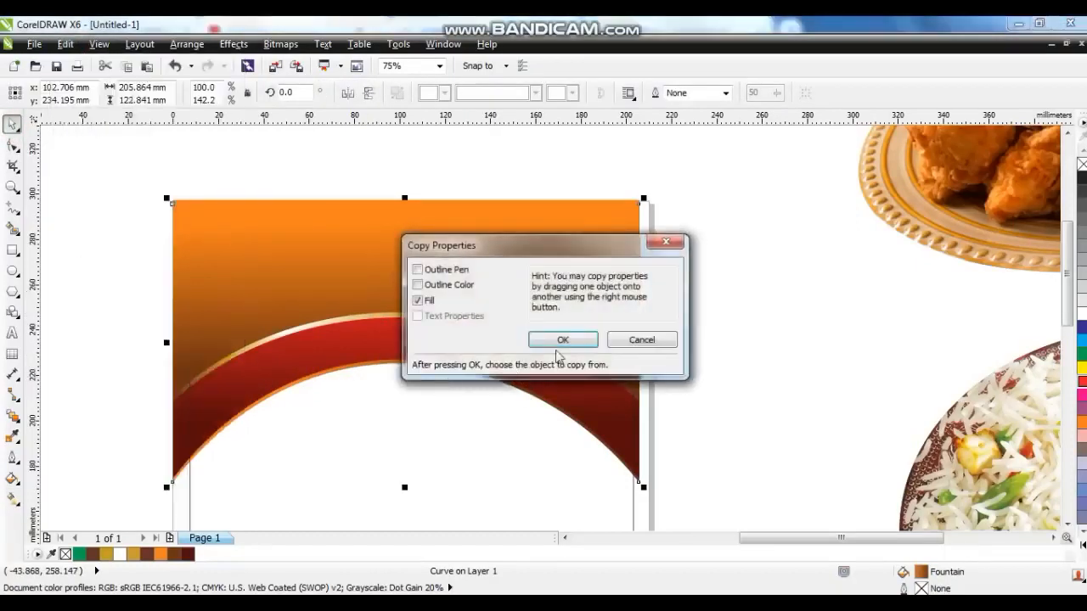
click(560, 340)
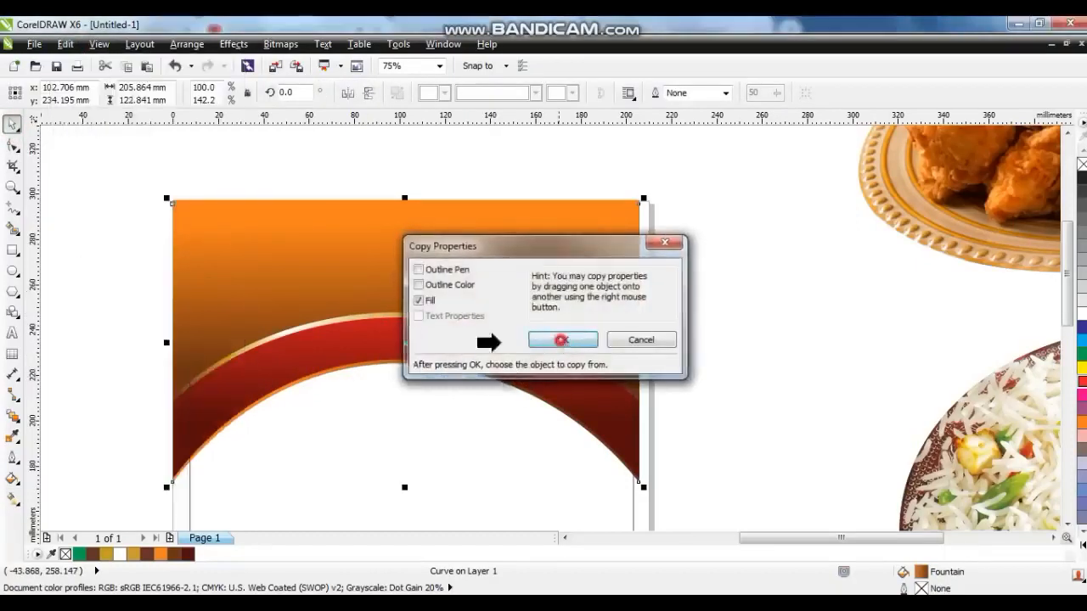
click(196, 380)
key(g)
drag(546, 429, 263, 429)
click(14, 125)
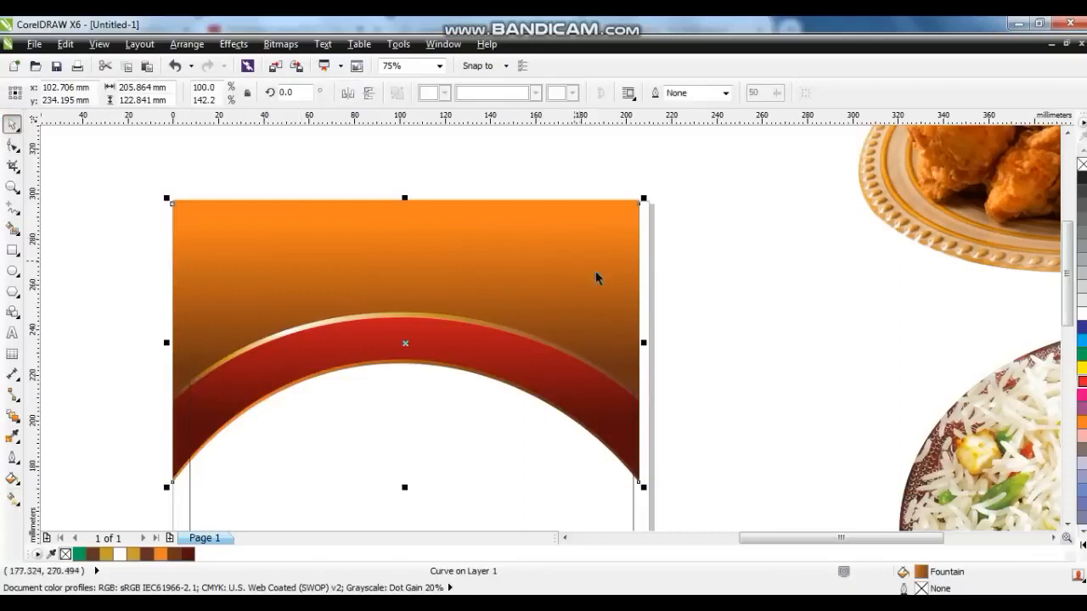
Select all four header shapes and PowerClip them inside the page frame rectangle.
click(745, 299)
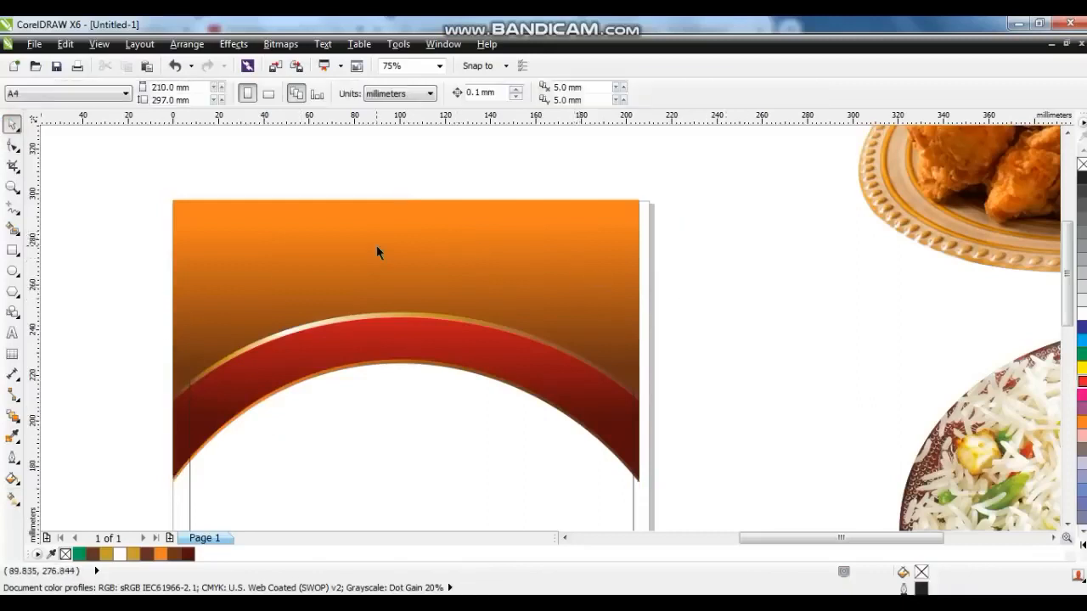
drag(145, 181, 664, 518)
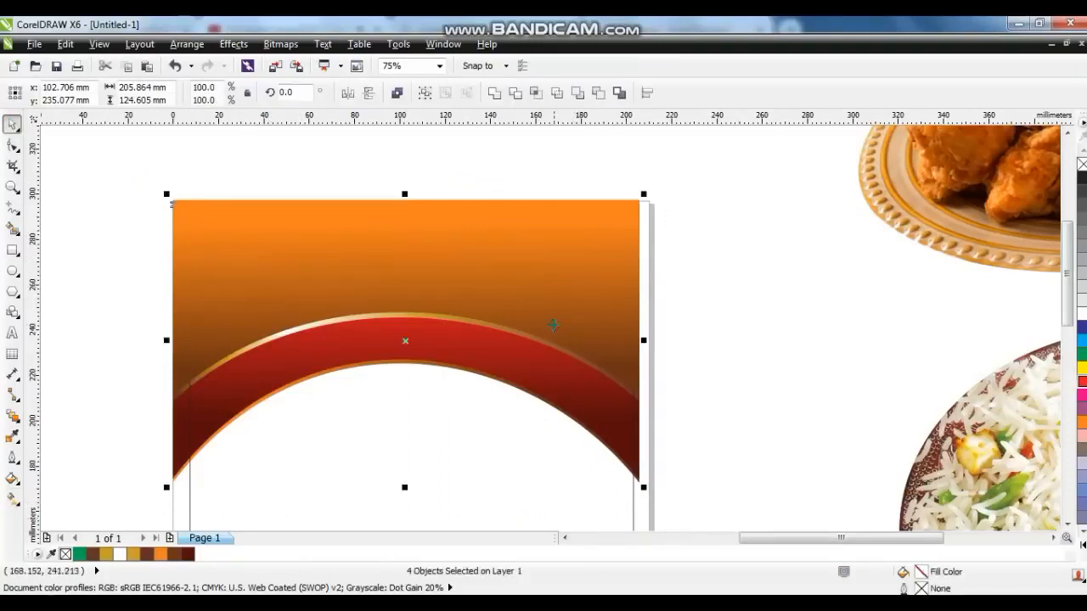
right_click(552, 324)
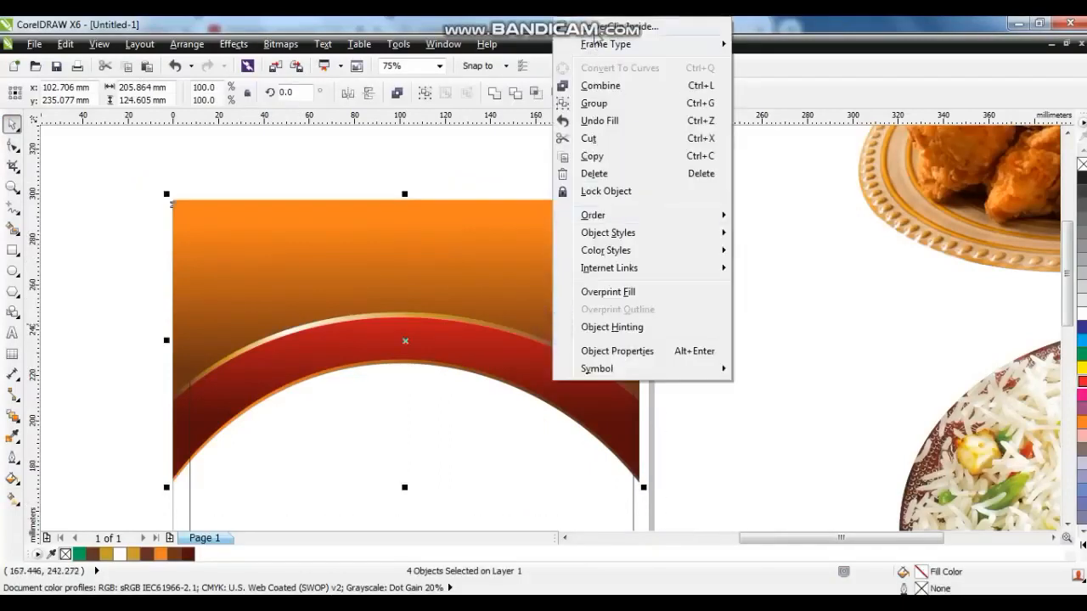
click(601, 27)
click(633, 516)
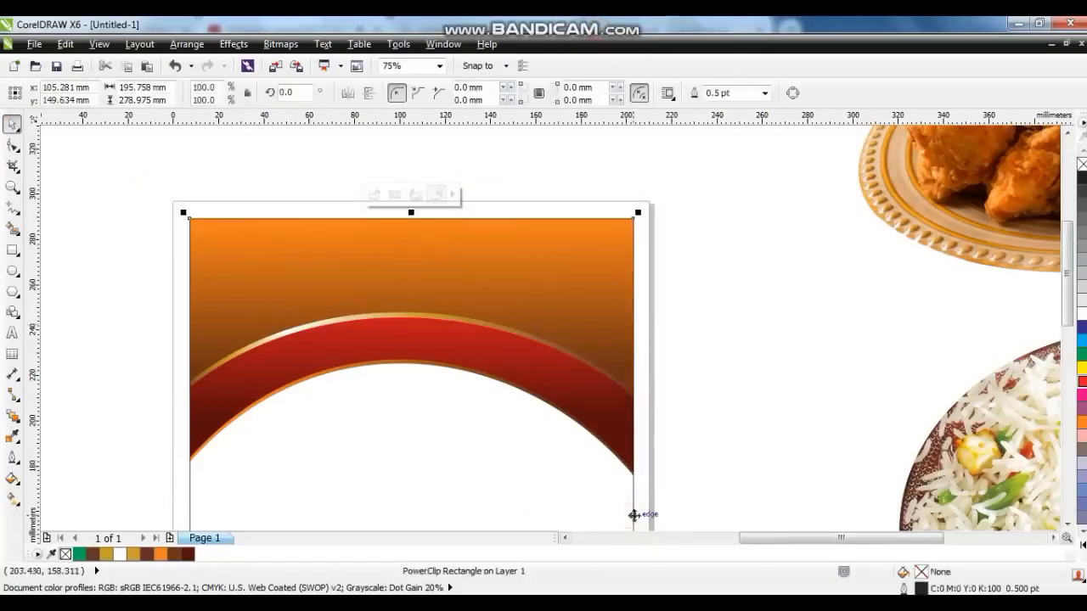
Draw a straight diagonal line across the red band, from the upper right down to the left.
key(shift+F2)
click(376, 325)
key(z)
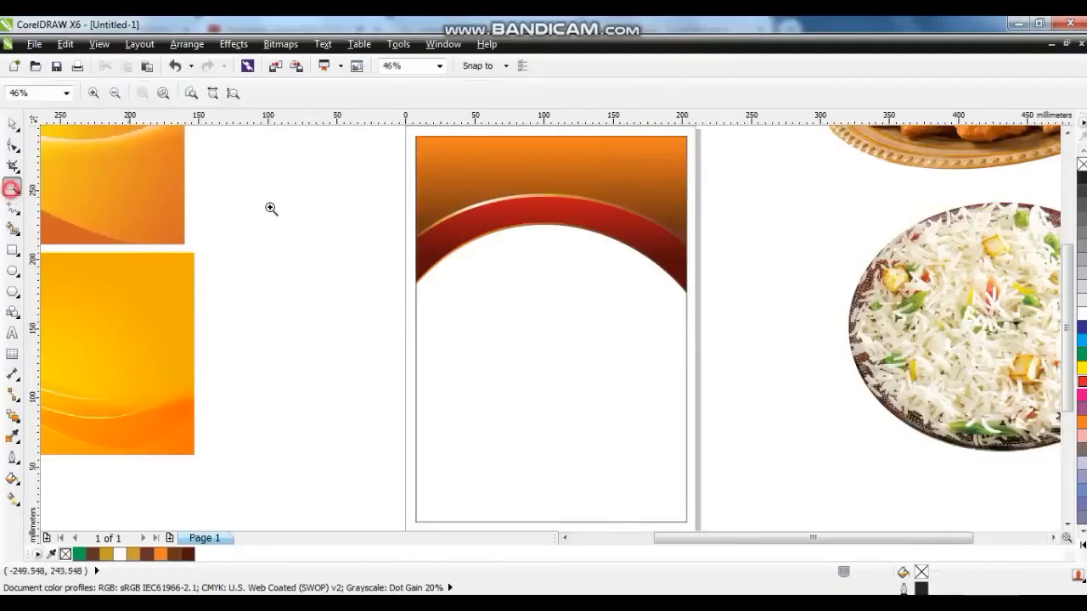
drag(375, 159, 736, 353)
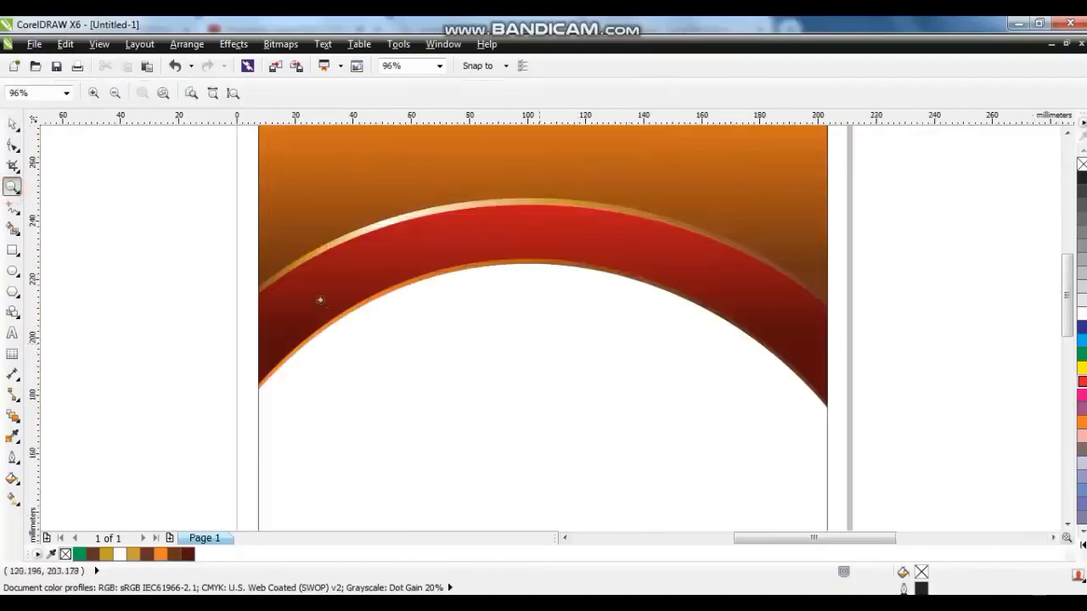
click(11, 207)
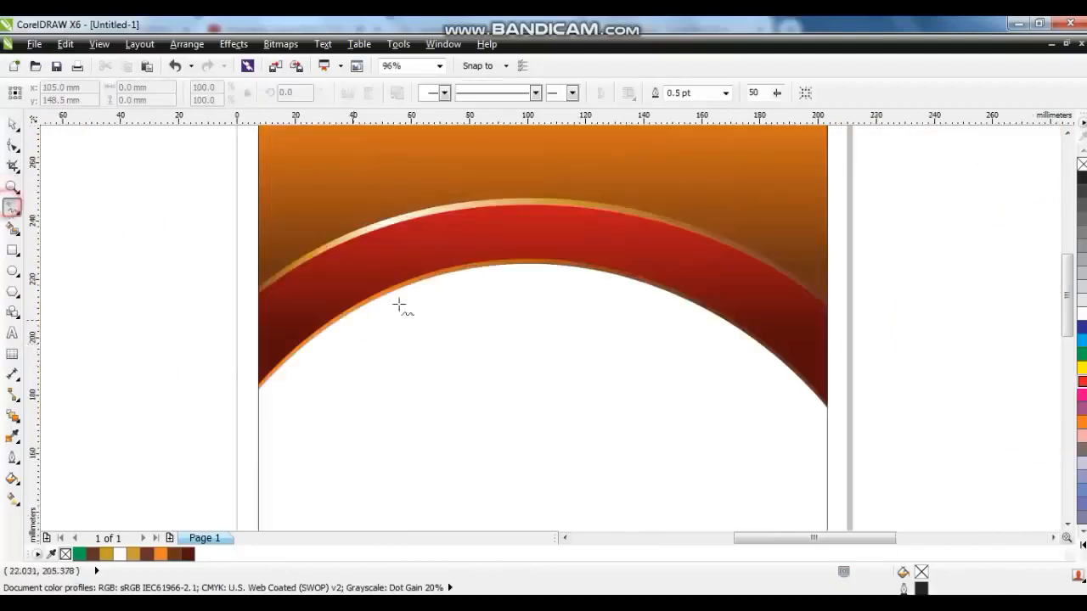
click(635, 185)
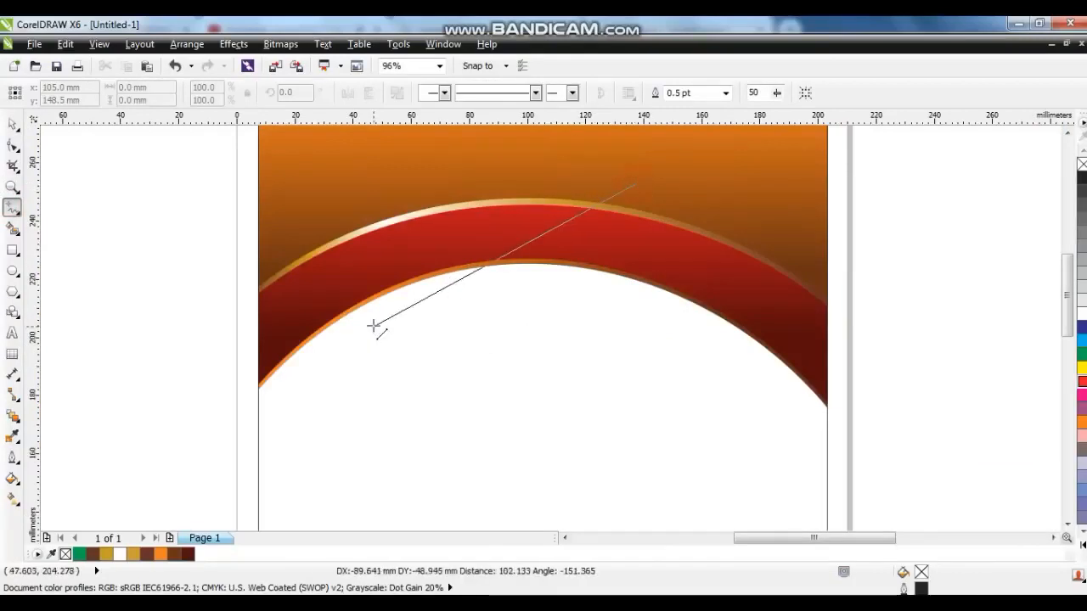
click(389, 308)
Convert the line to a curve and bend it into a wavy S-shaped stroke above the band.
click(13, 146)
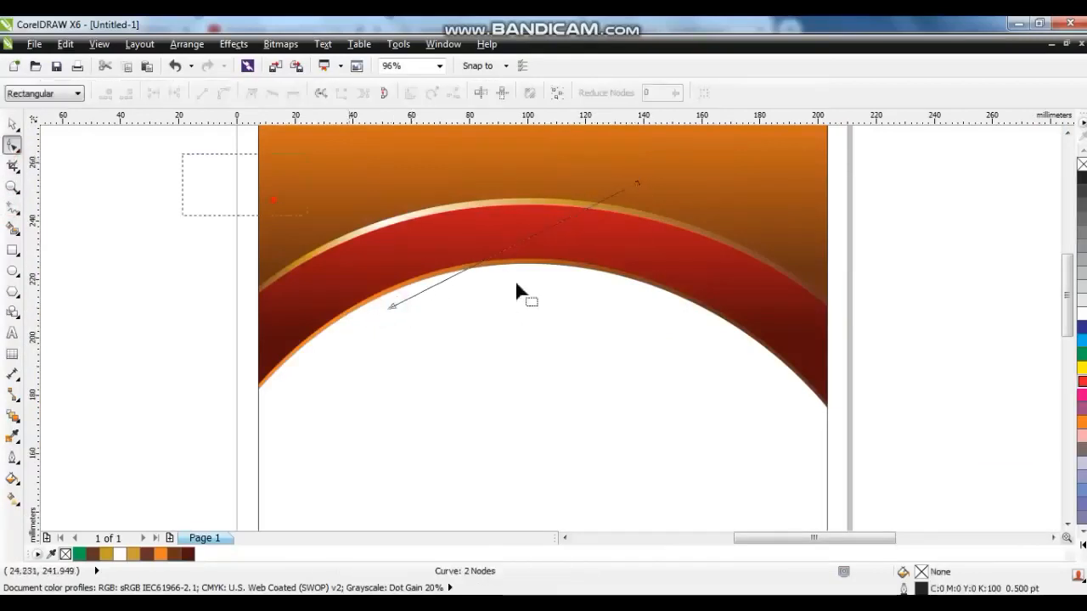
click(223, 93)
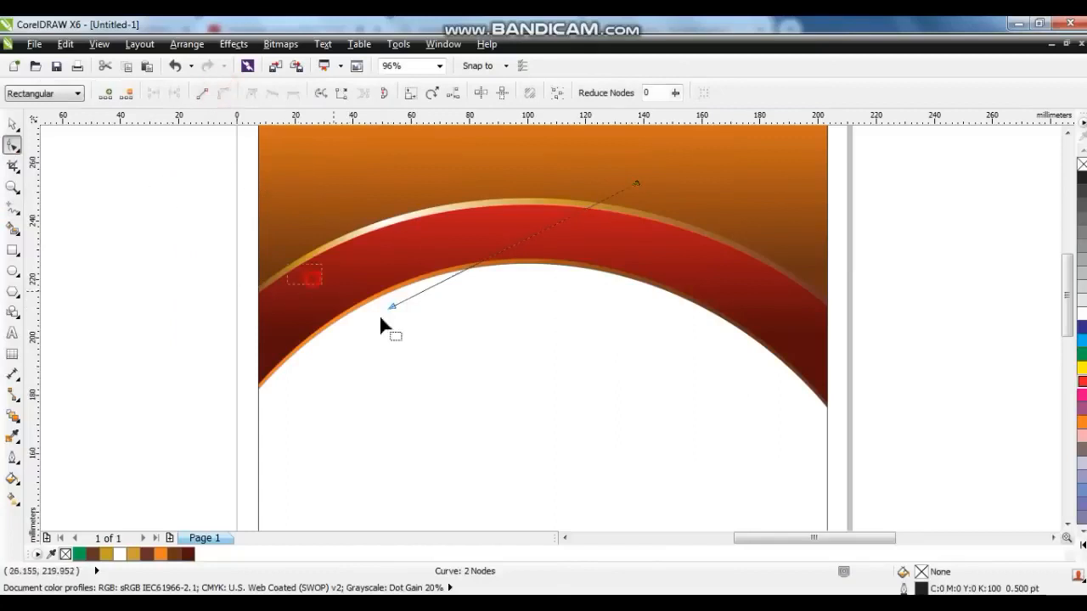
drag(470, 267, 388, 170)
drag(559, 280, 593, 320)
drag(330, 326, 434, 391)
drag(391, 354, 370, 330)
drag(388, 151, 391, 155)
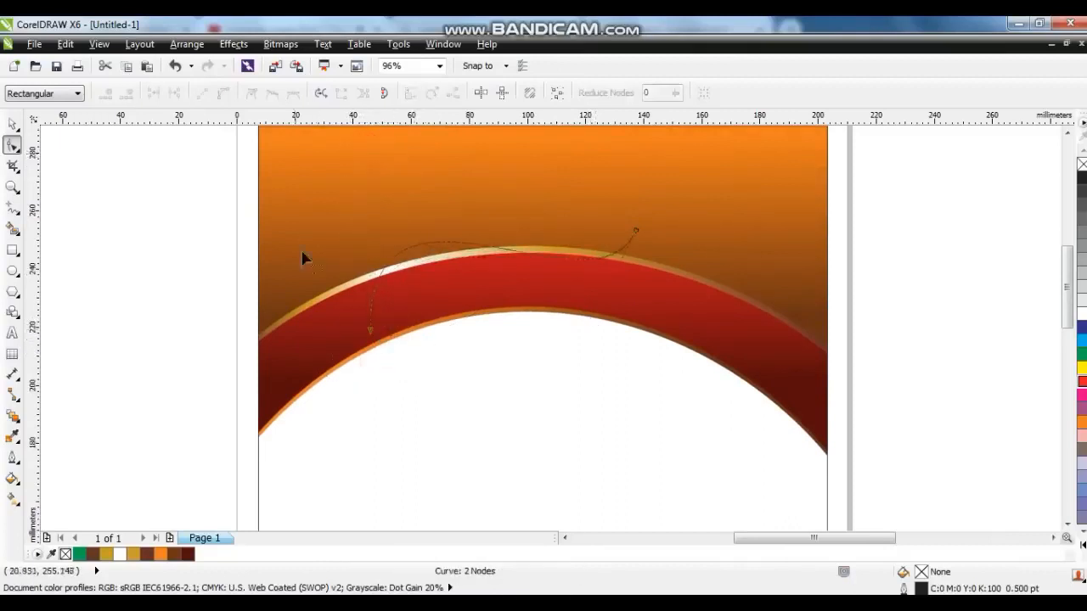
drag(347, 309, 403, 370)
drag(367, 148, 422, 151)
click(13, 124)
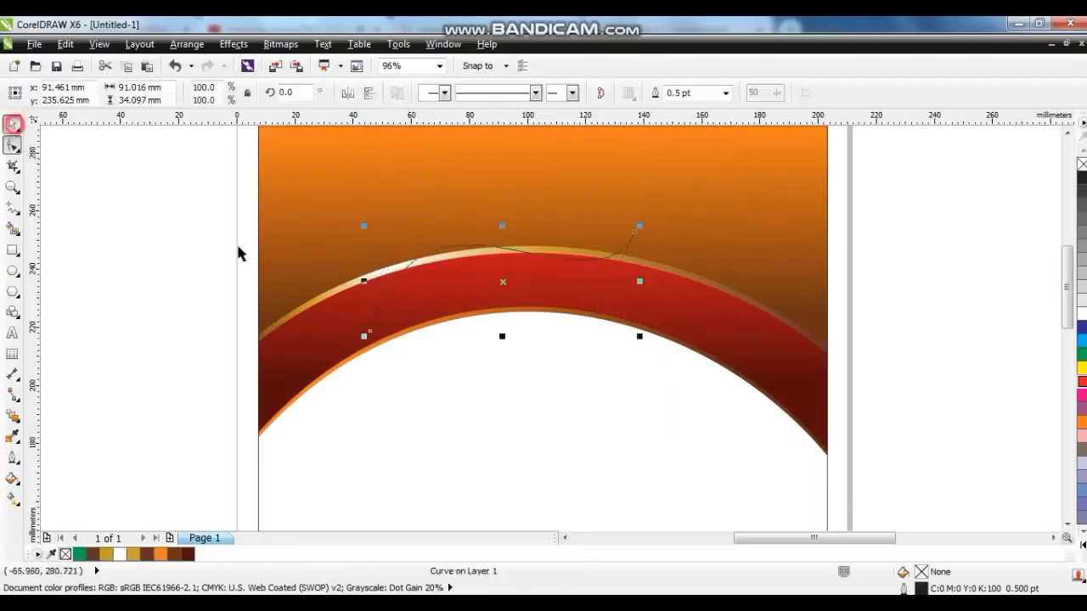
Duplicate the curve downward, combine both curves, and join their end nodes into a closed leaf shape.
drag(502, 281, 534, 383)
shift+click(509, 249)
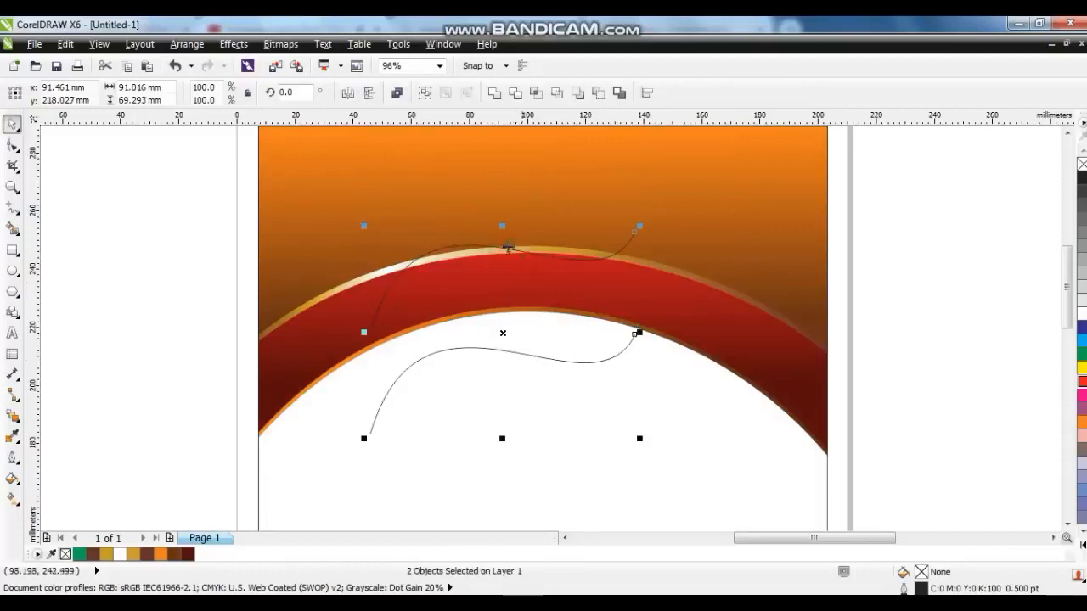
click(397, 92)
click(13, 144)
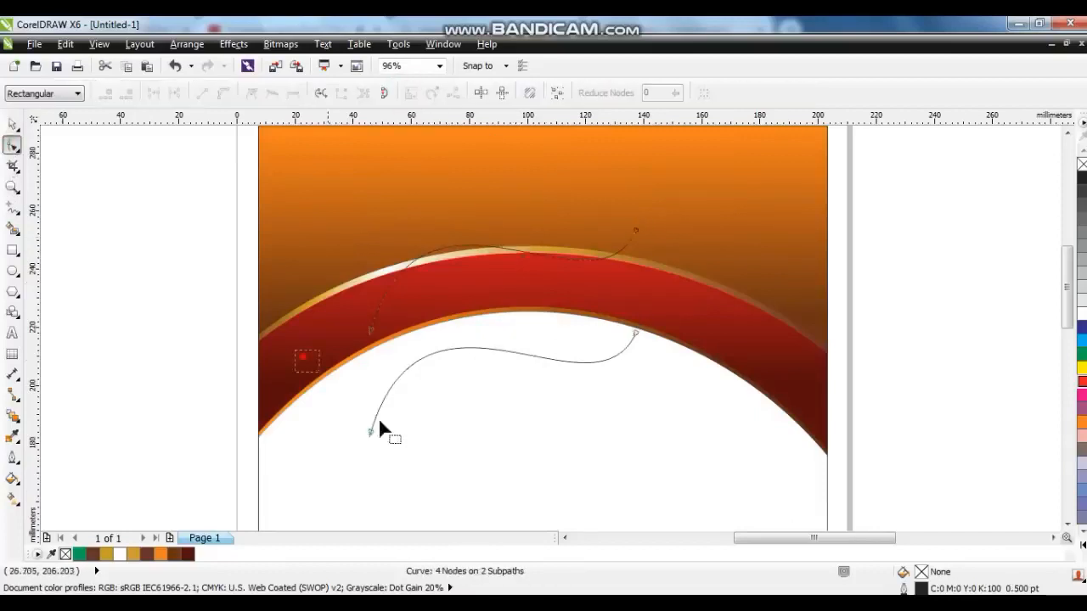
click(392, 439)
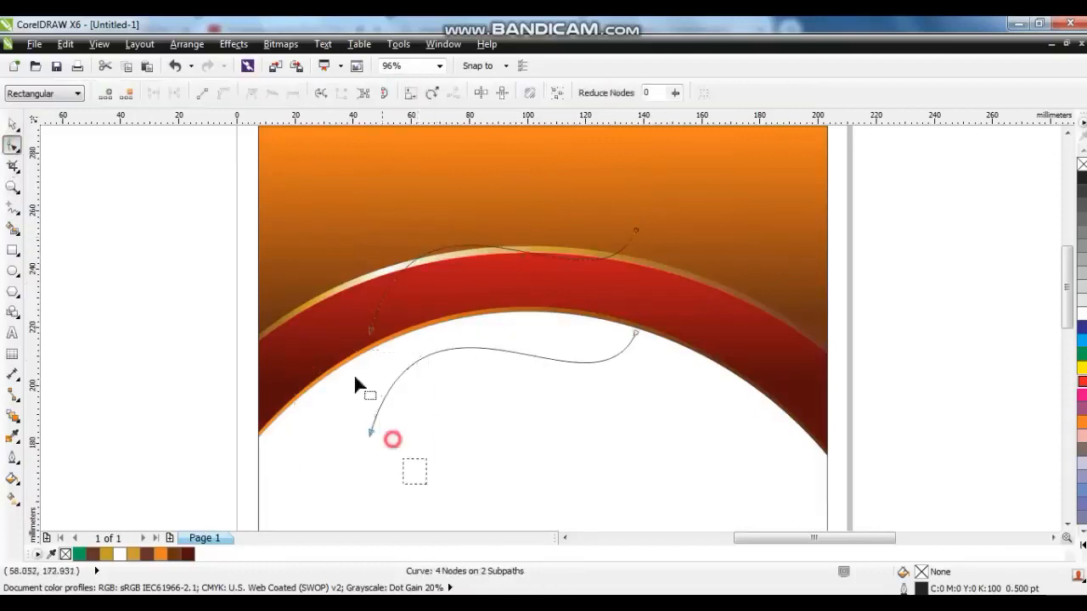
click(151, 93)
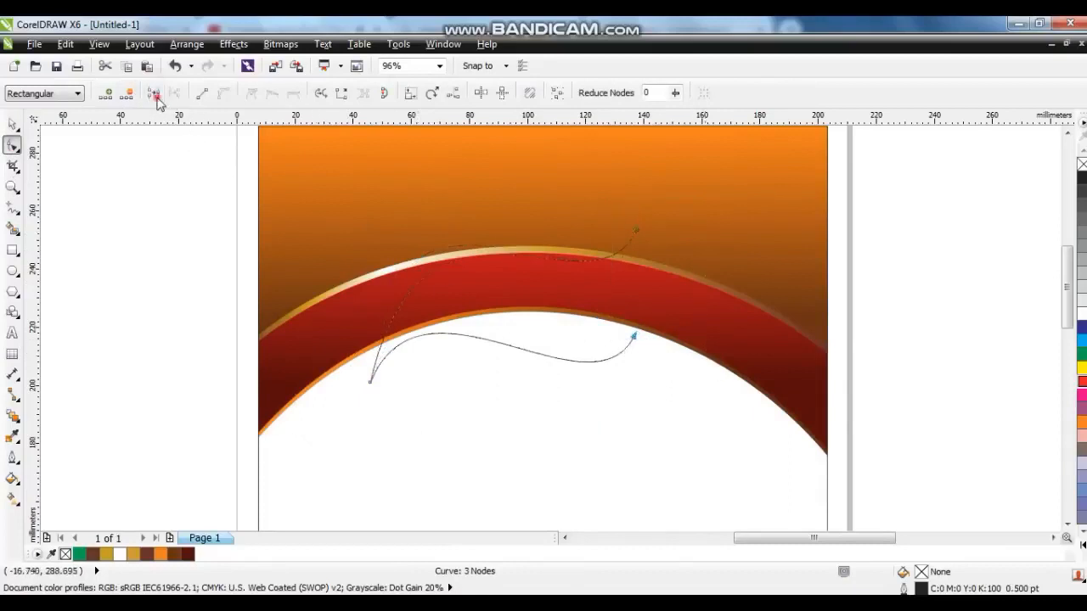
click(155, 95)
click(12, 125)
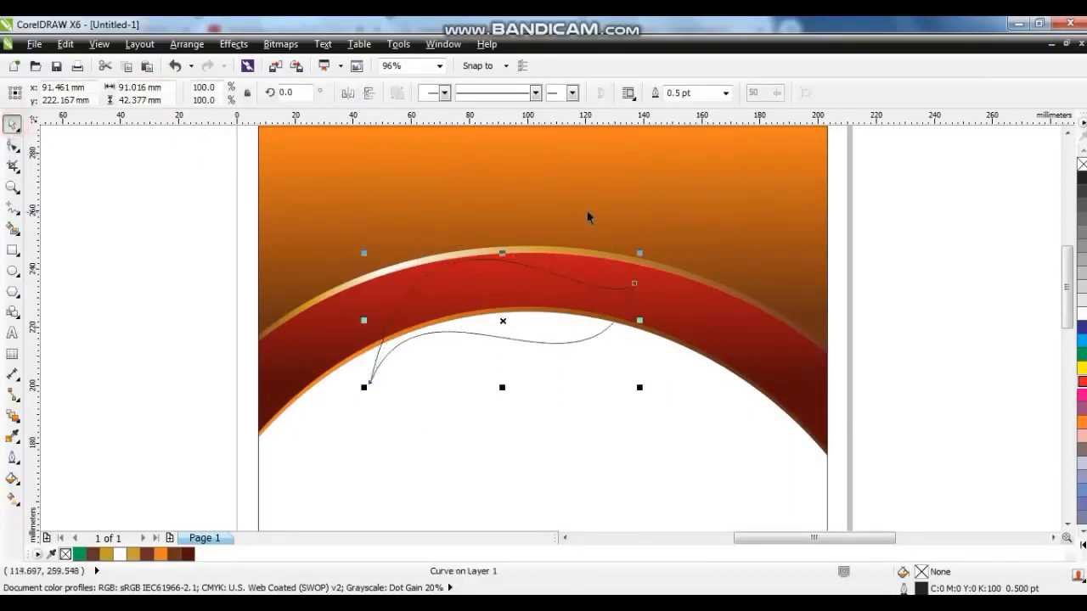
Enlarge the leaf shape to about 148% width and 165% height.
drag(640, 252, 716, 175)
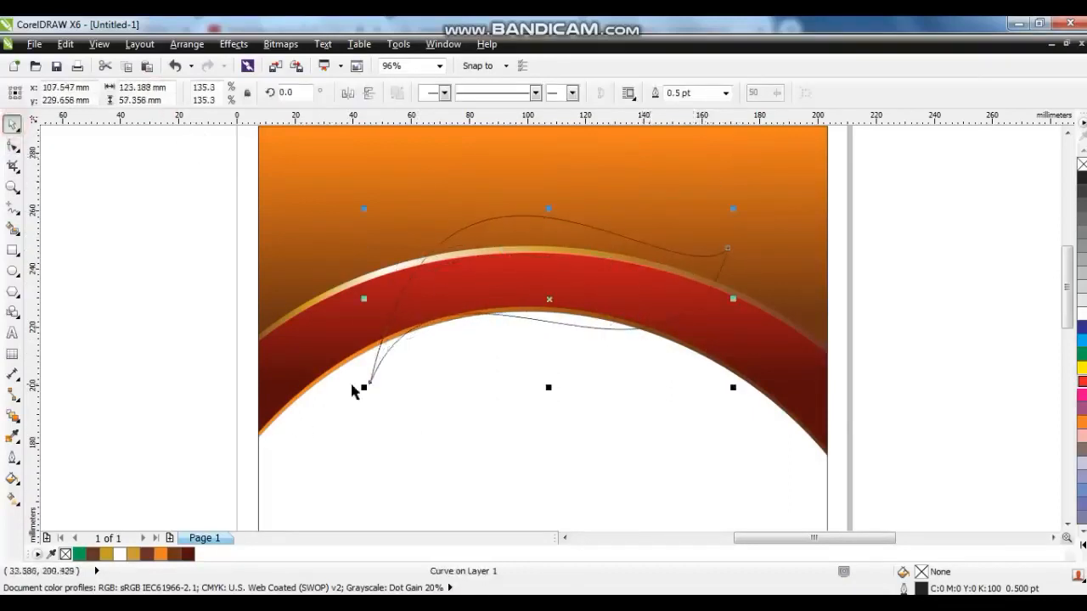
drag(366, 387, 308, 424)
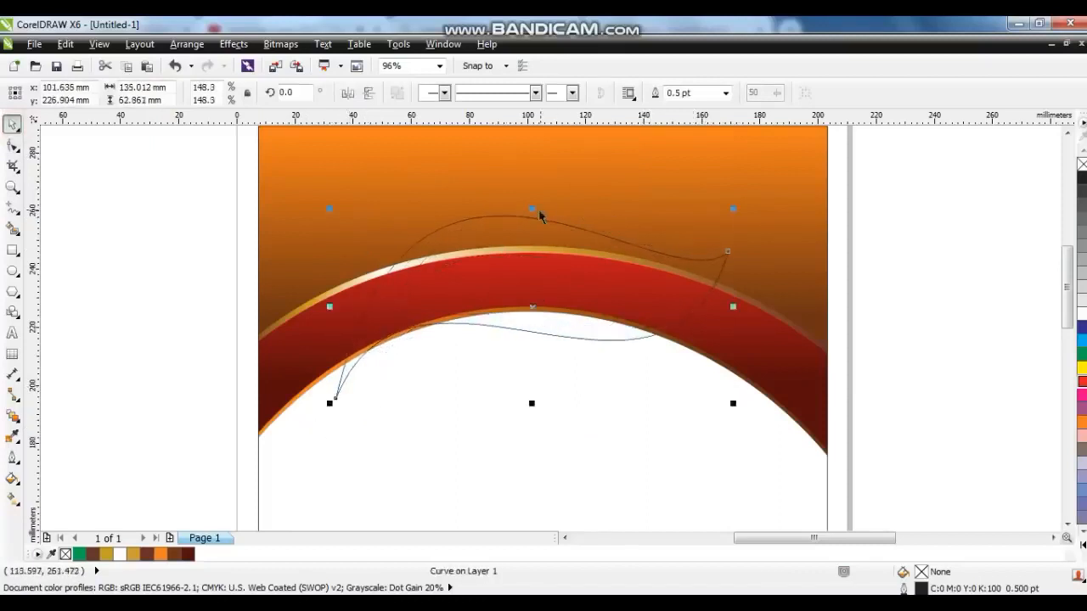
drag(538, 210, 533, 201)
drag(531, 403, 531, 412)
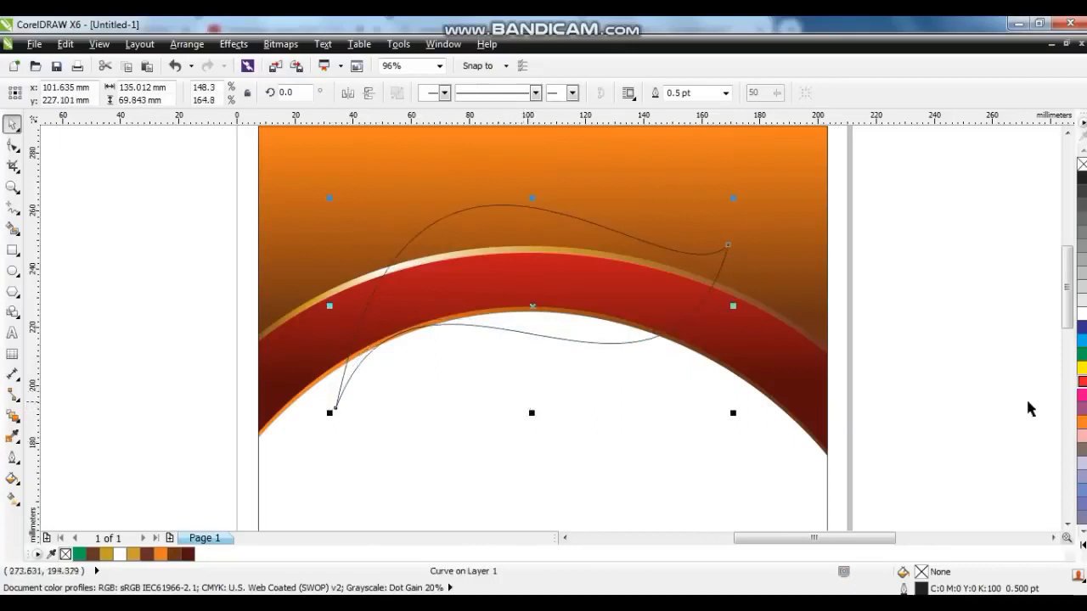
Set the leaf shape's outline width to 10 pt.
click(14, 436)
click(58, 414)
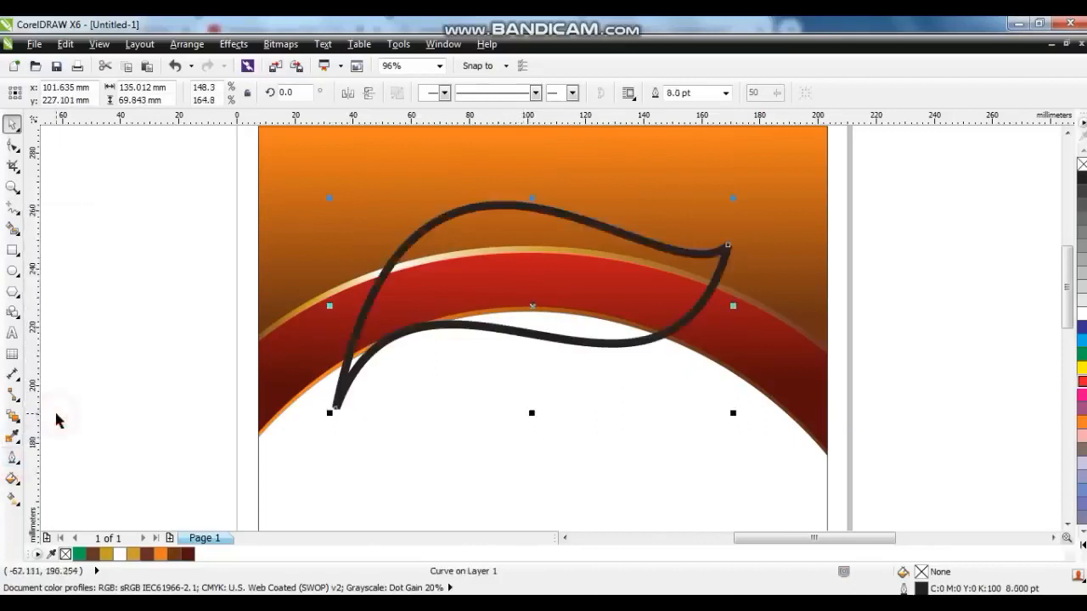
click(13, 439)
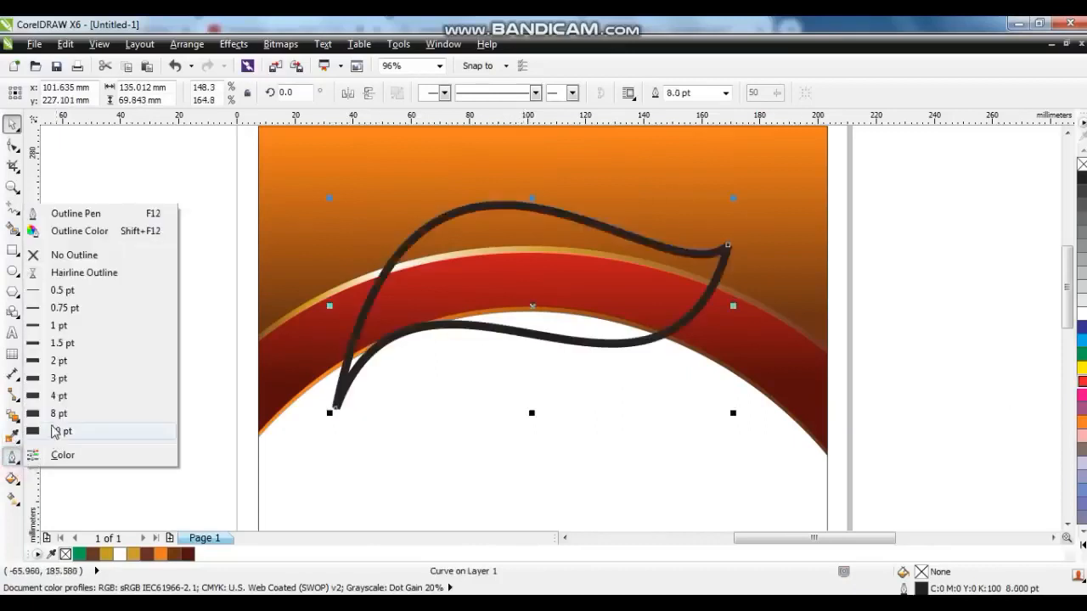
click(63, 429)
Give the outline rounded corners and round caps, place it behind fill with scale with object, and fill the leaf white.
click(13, 458)
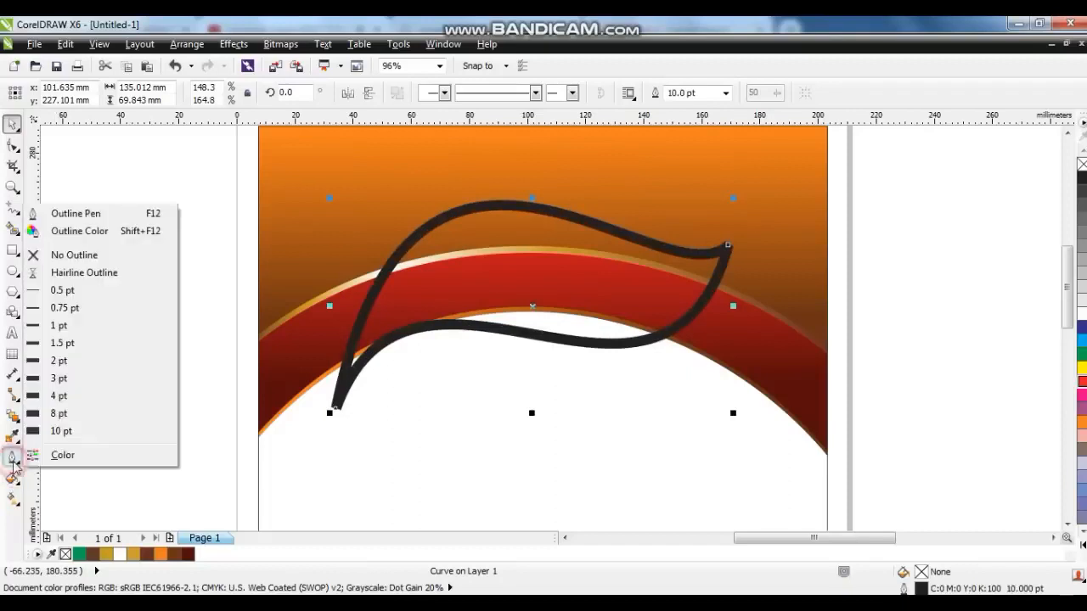
click(71, 215)
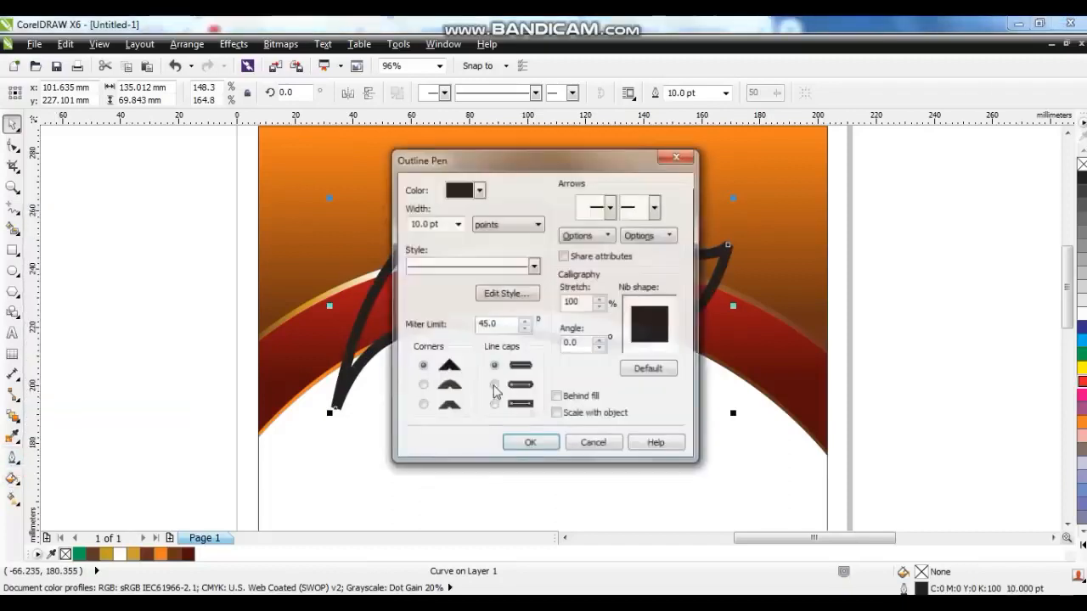
click(422, 386)
click(494, 385)
click(557, 397)
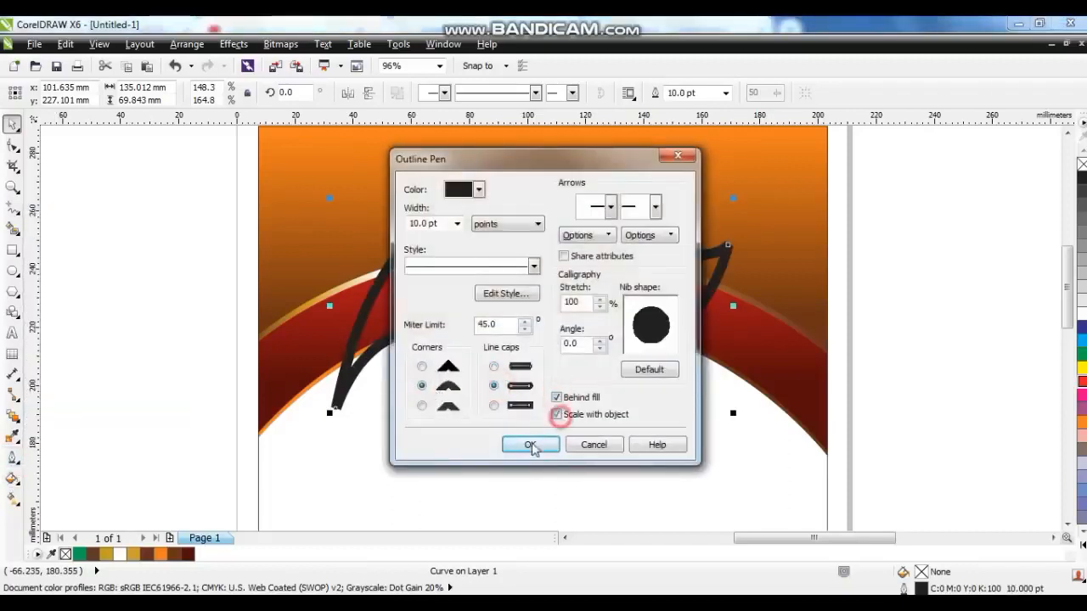
click(530, 444)
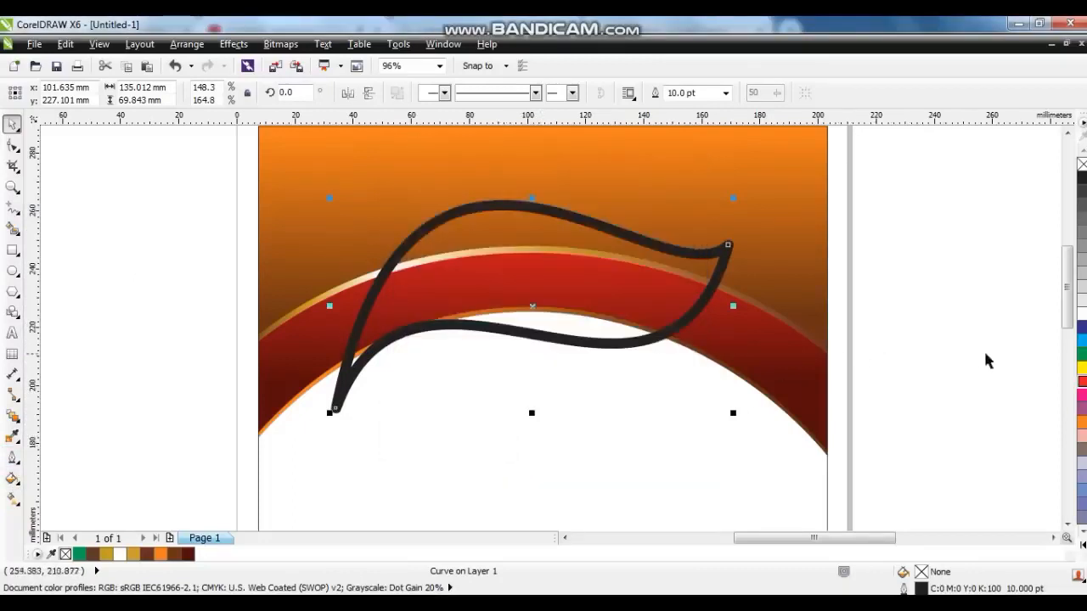
click(1079, 313)
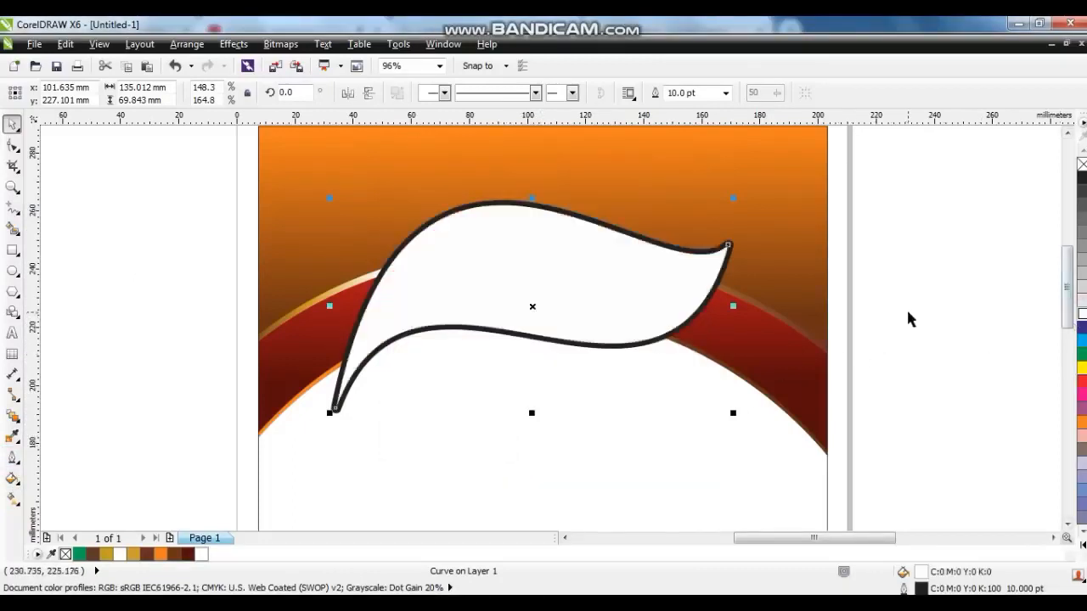
Convert the leaf's outline into a separate object and give it the Cylinder - Gold 01 fountain fill preset.
key(ctrl+shift+q)
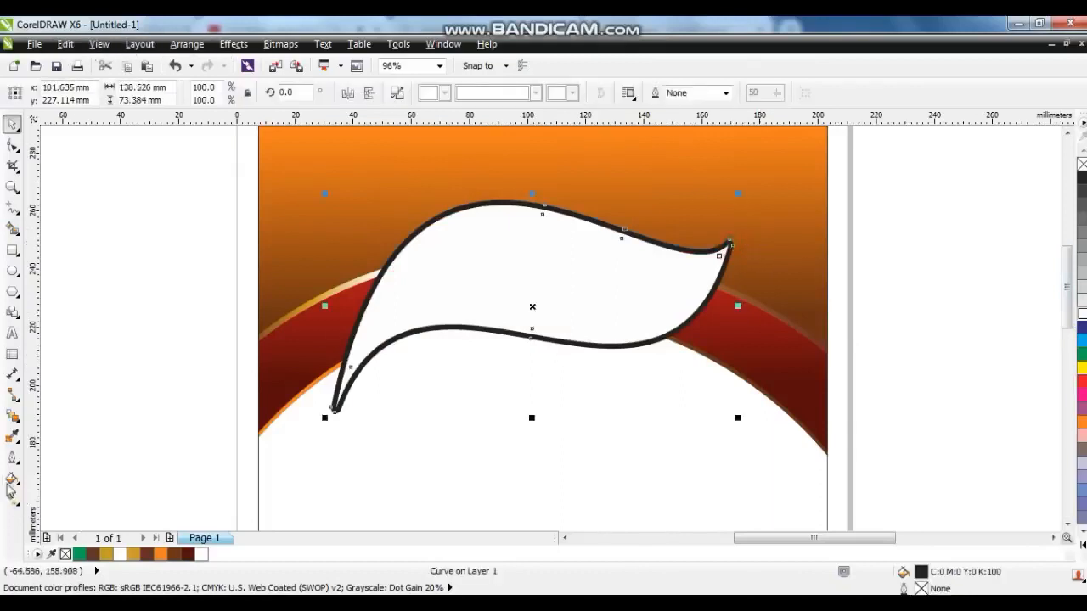
click(12, 481)
click(51, 381)
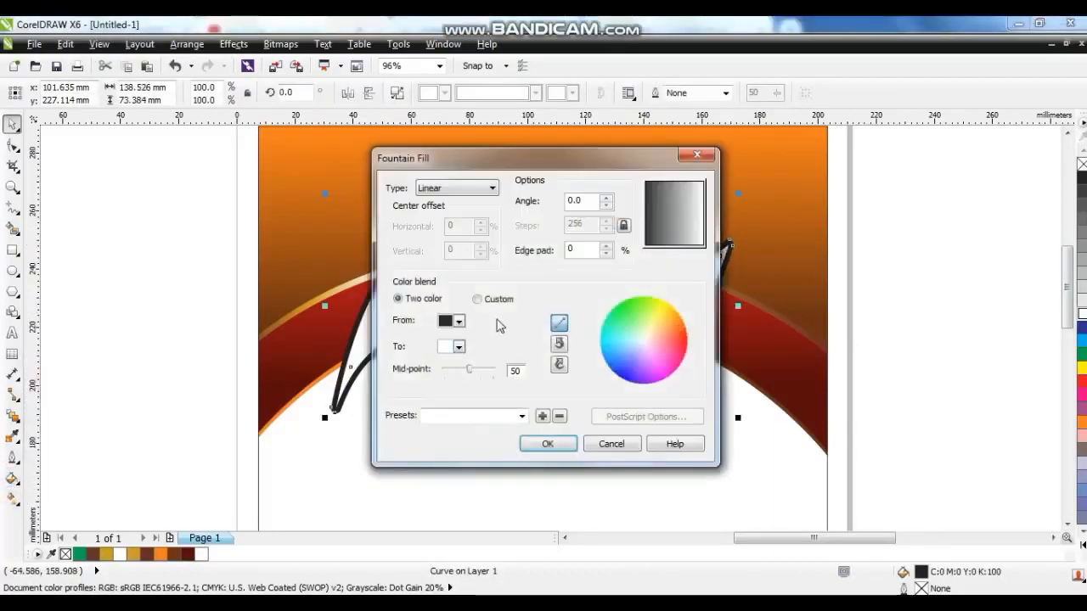
click(477, 299)
click(521, 416)
click(528, 363)
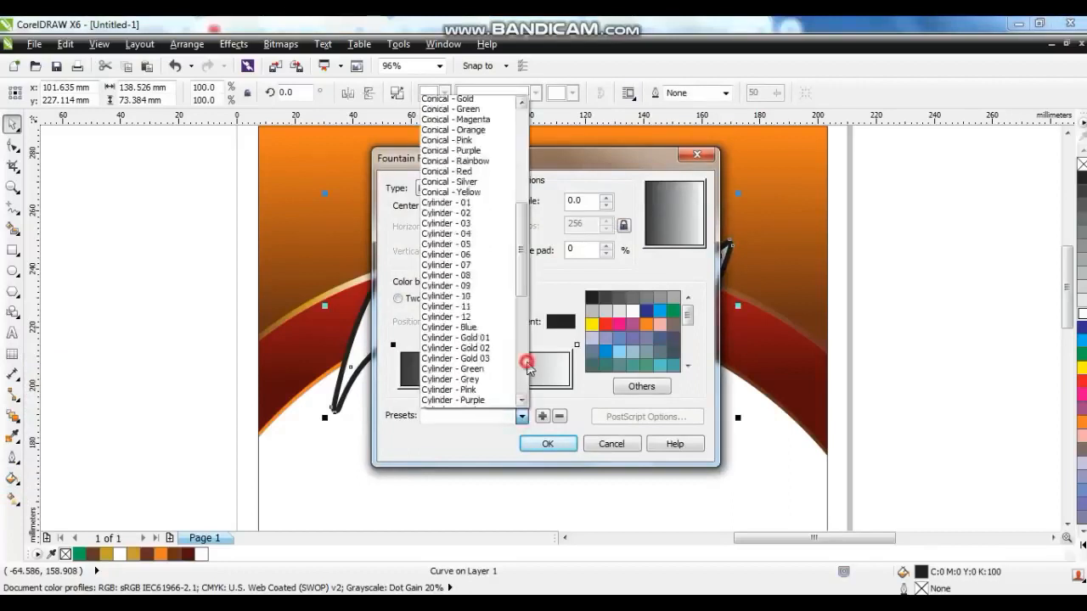
click(459, 183)
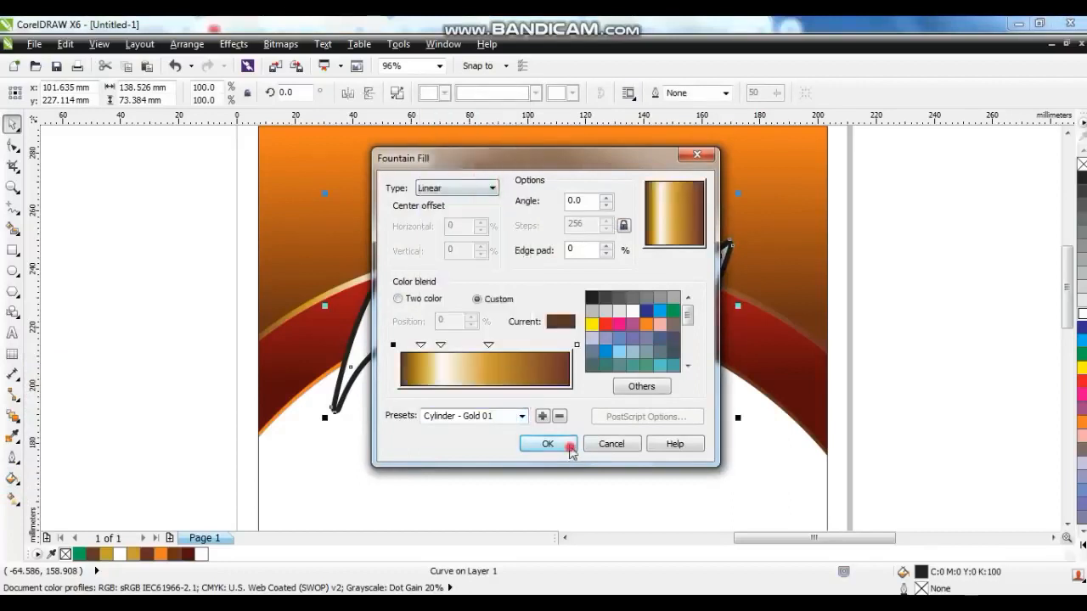
click(571, 448)
Re-angle the outline object's gold gradient so it runs from right to left across the leaf.
key(g)
drag(718, 285, 282, 325)
click(13, 125)
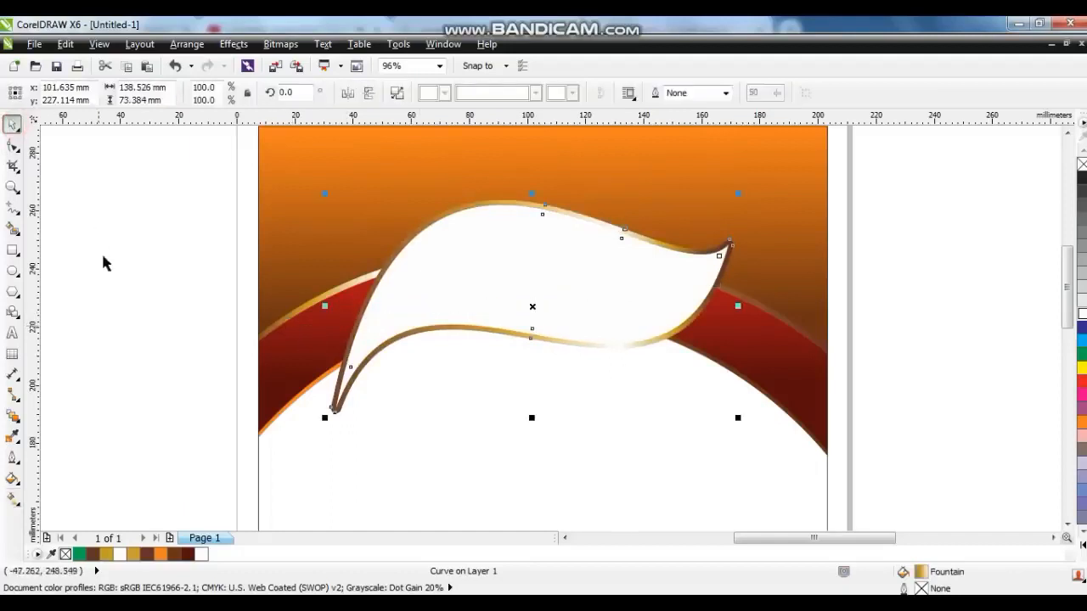
Duplicate the white leaf shape in place, undoing the accompanying move.
click(102, 253)
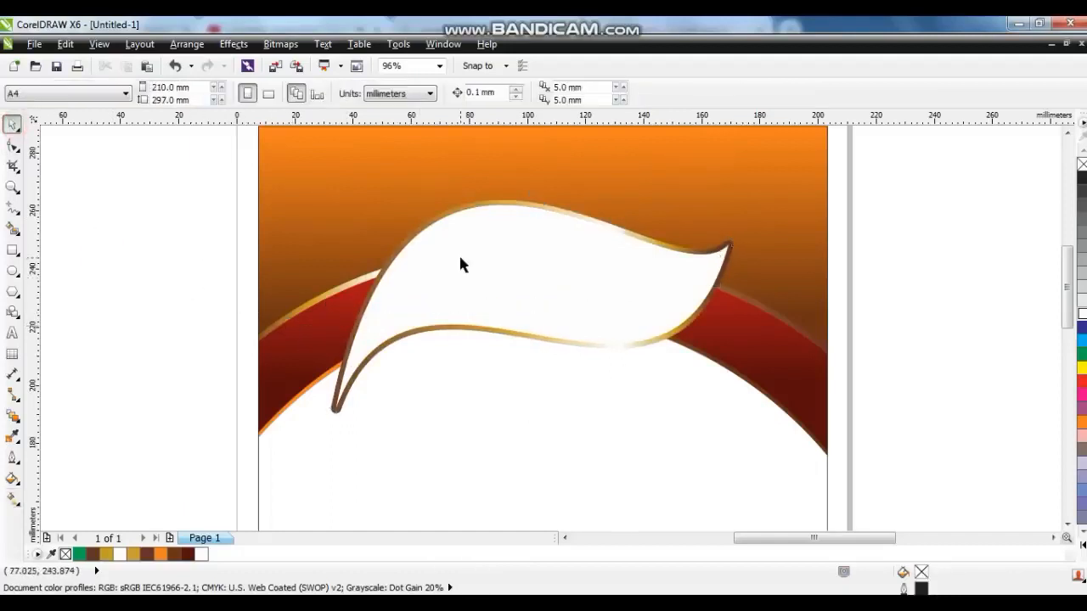
drag(460, 258, 456, 249)
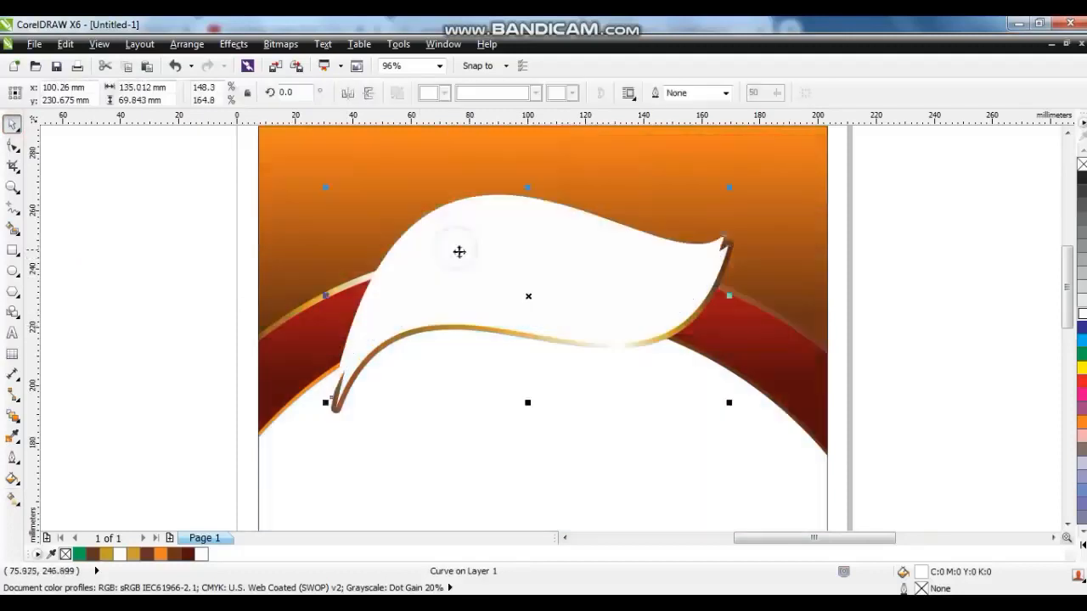
drag(660, 340, 670, 347)
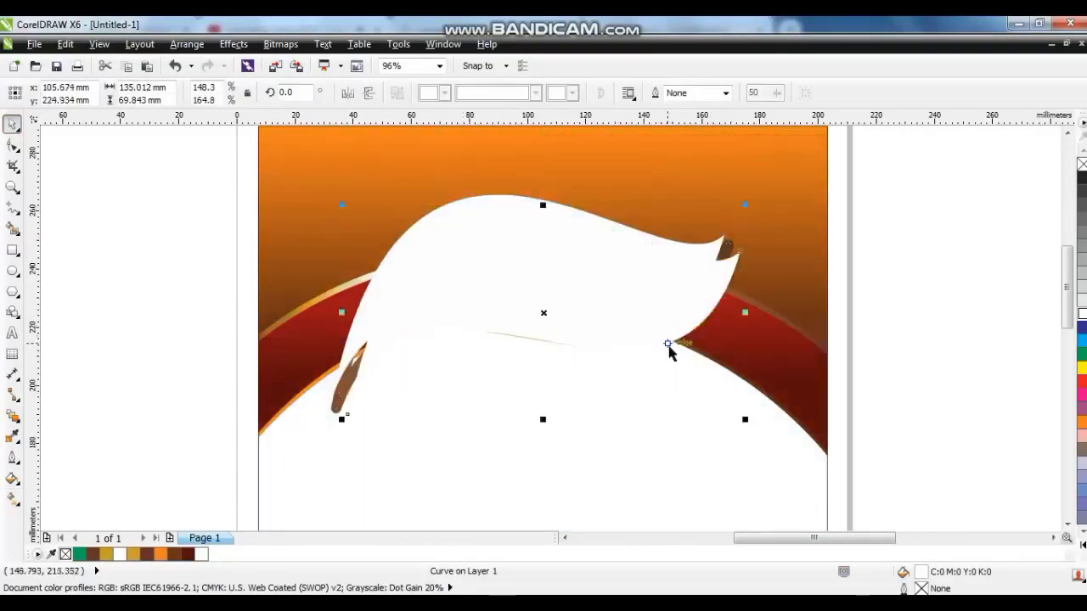
key(ctrl+z)
click(64, 44)
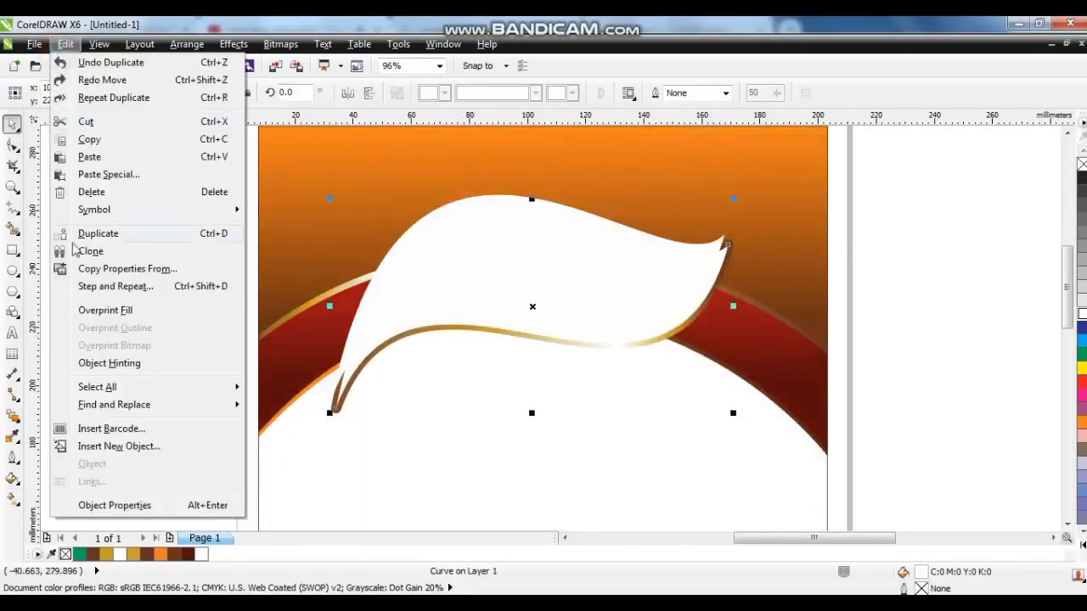
click(64, 44)
click(31, 48)
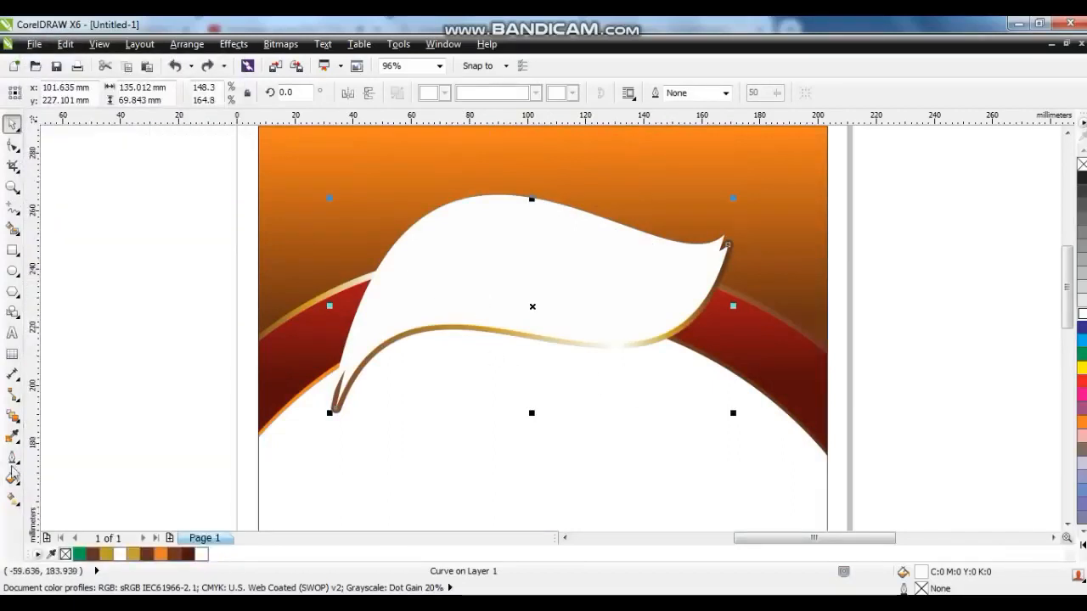
Fill the duplicated leaf with the Cylinder - Gold 01 fountain fill preset.
click(12, 478)
click(69, 381)
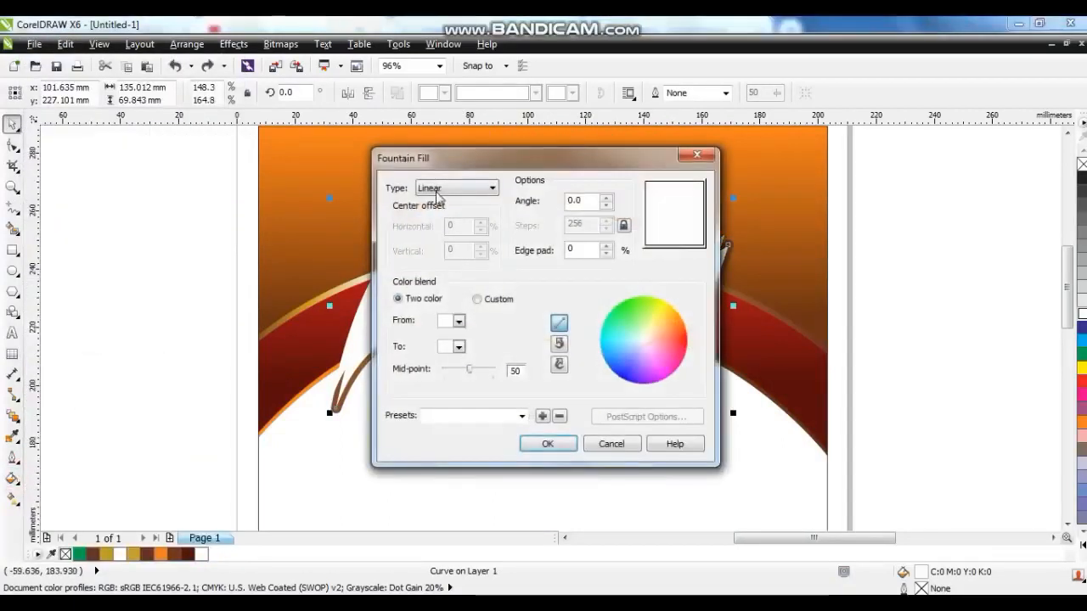
click(527, 417)
scroll(501, 331, down, 10)
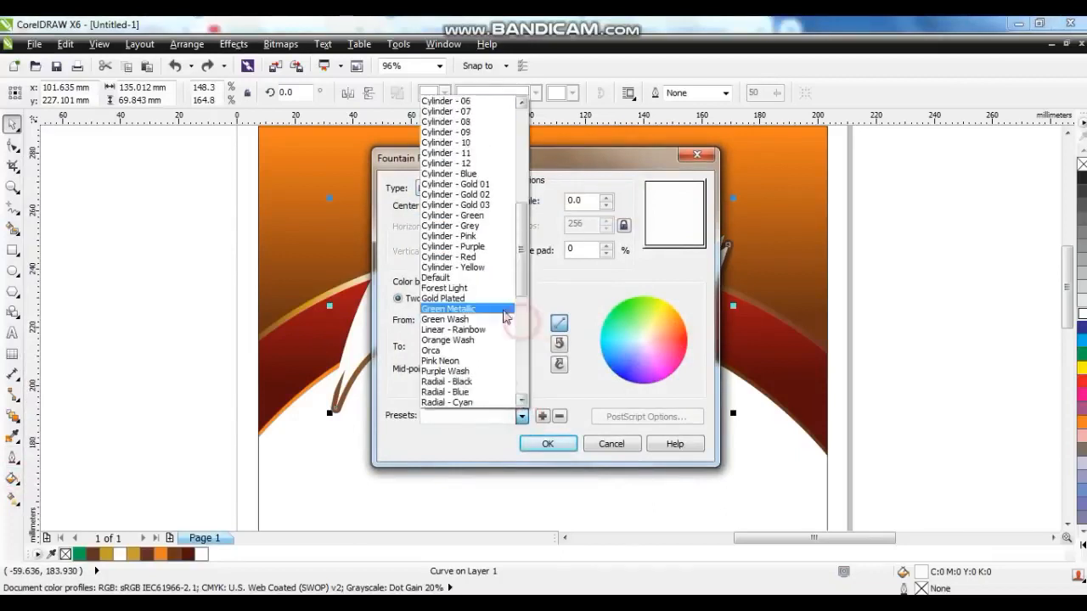
click(491, 185)
click(546, 442)
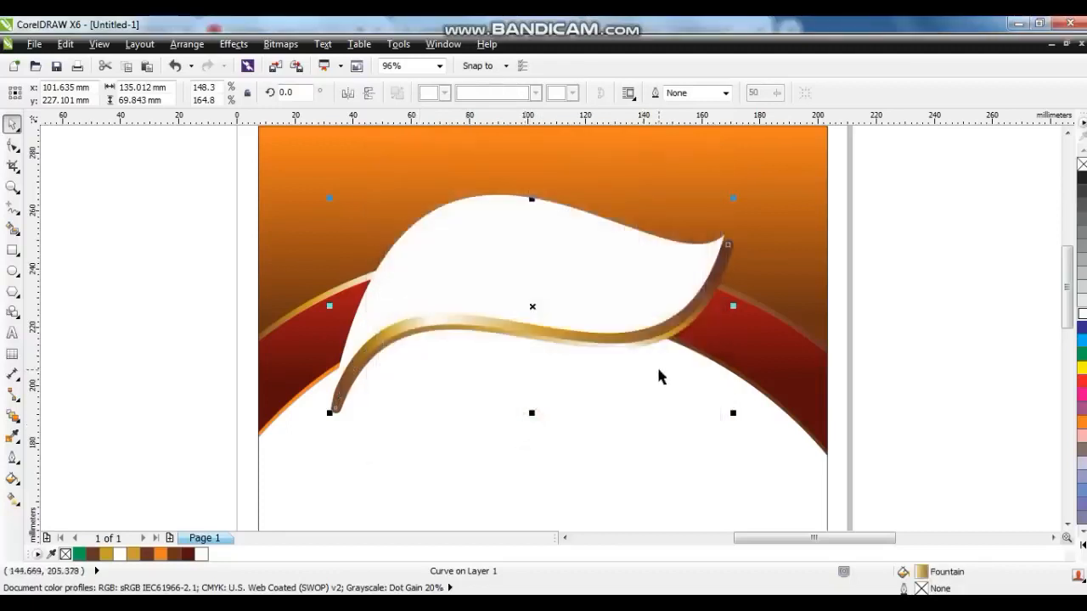
Re-angle the duplicate's gold gradient diagonally from upper left to lower right.
key(g)
drag(698, 313, 324, 358)
drag(455, 280, 636, 357)
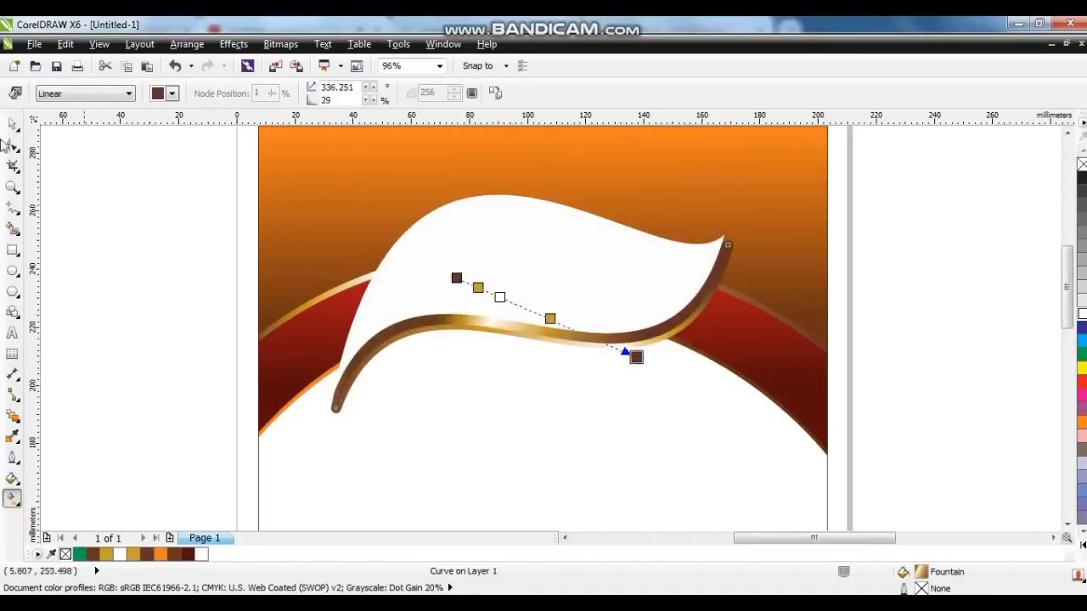
click(14, 124)
Send the two selected gold objects back one level and place them inside the white leaf as a PowerClip.
shift+click(515, 228)
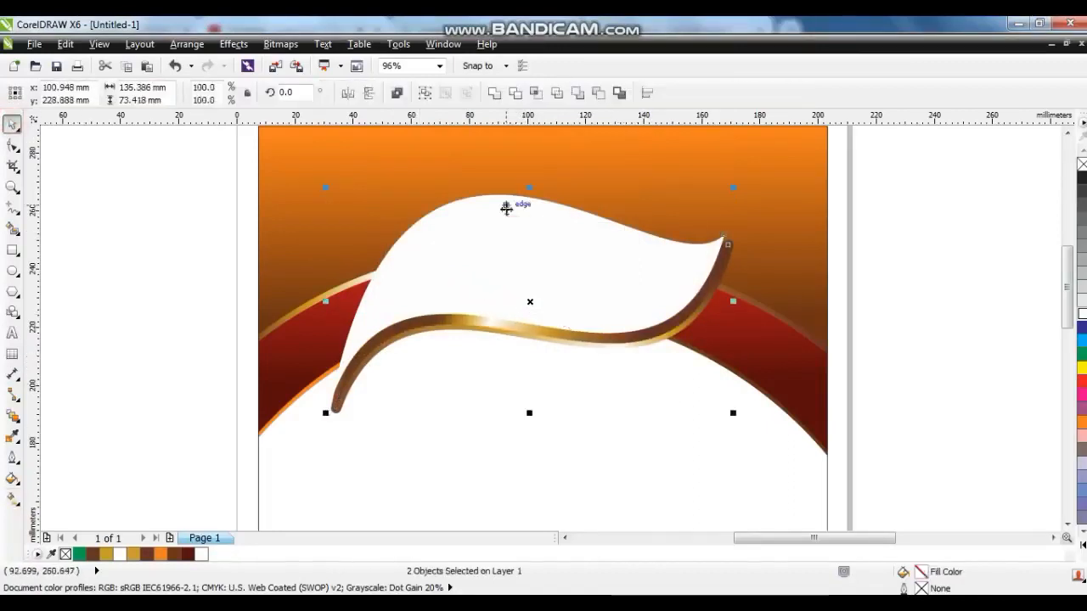
key(ctrl+Page_Down)
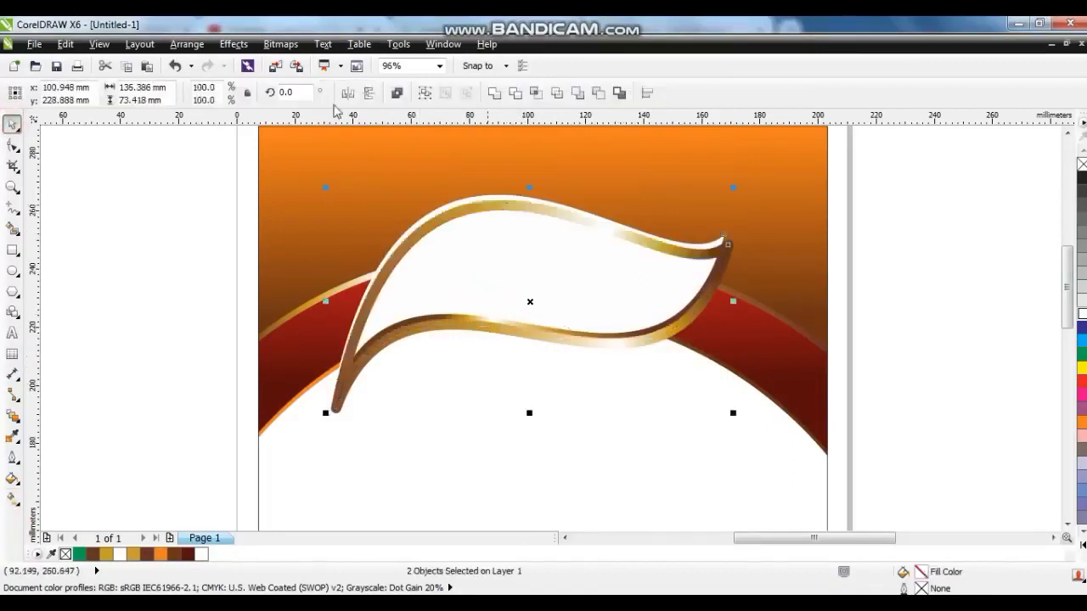
click(234, 43)
mouse_move(341, 277)
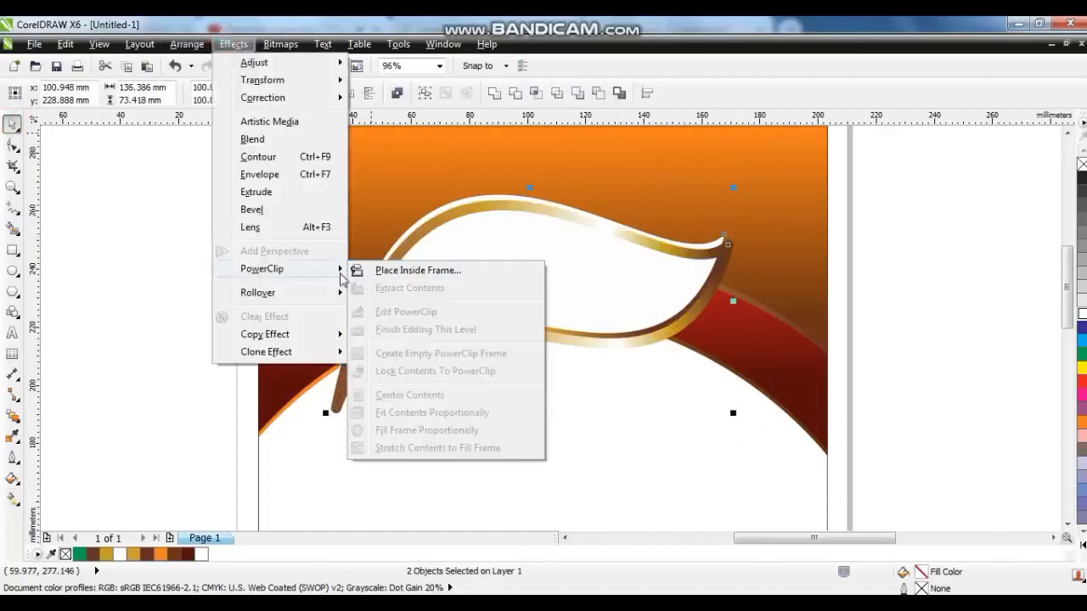
click(418, 270)
click(472, 208)
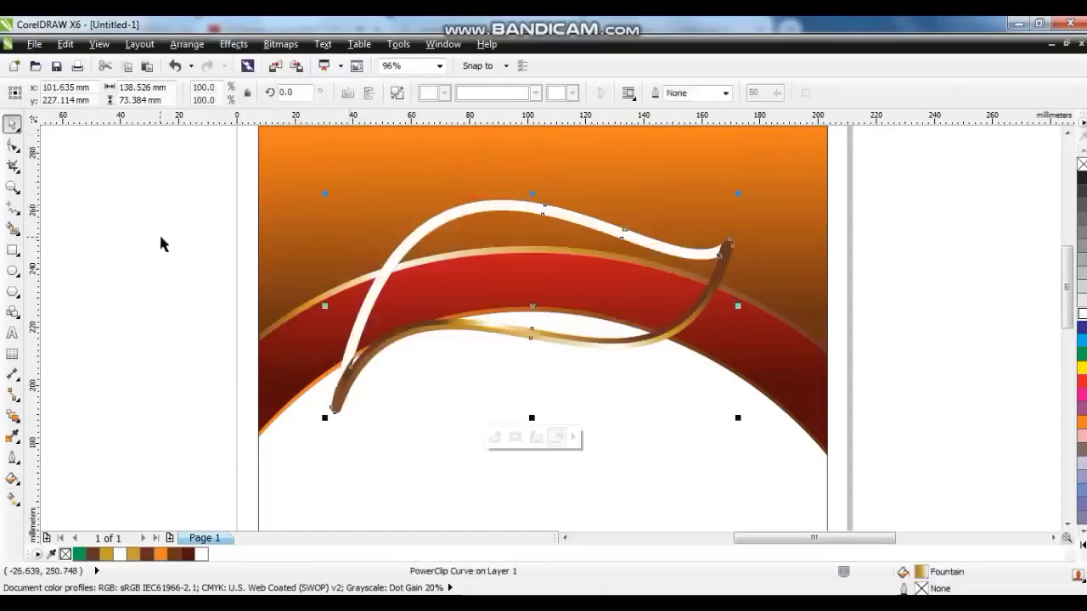
click(128, 243)
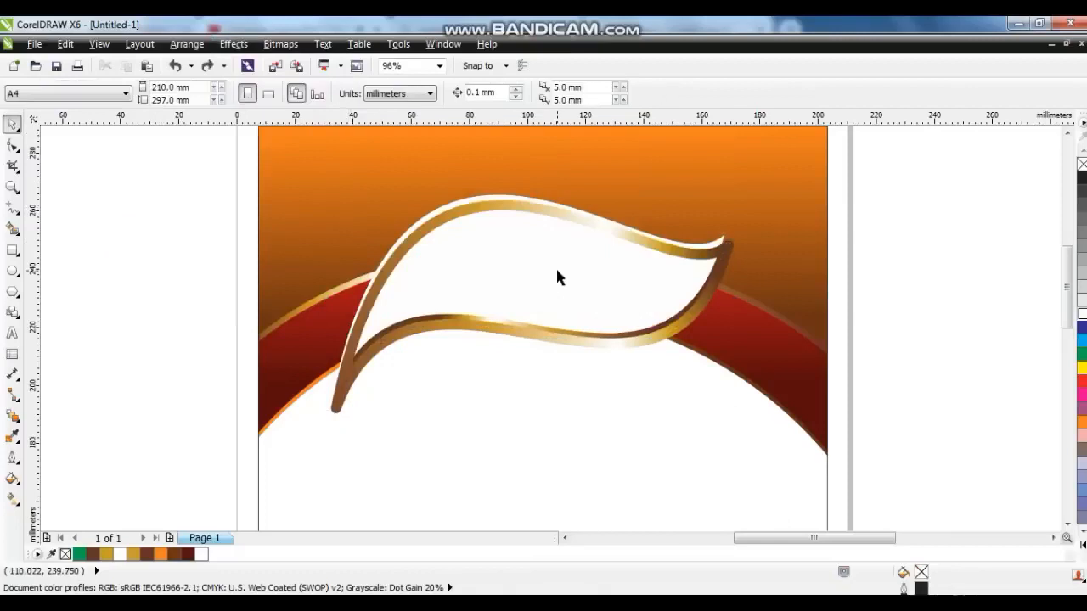
Shift the white leaf slightly upward so the gold band shows beneath its lower edge.
drag(555, 270, 570, 270)
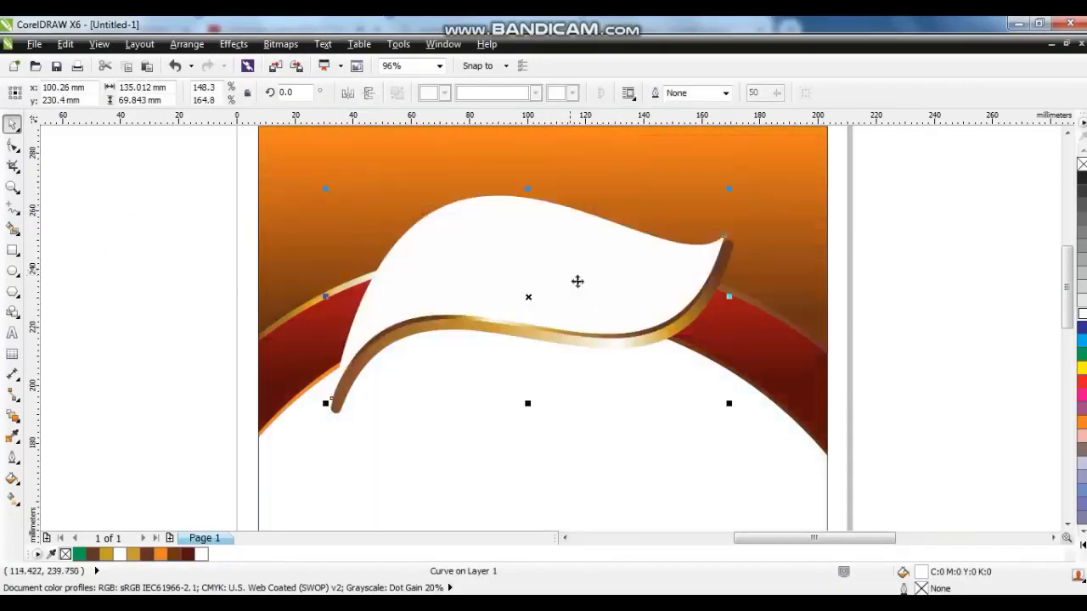
mouse_move(622, 349)
mouse_down()
mouse_move(613, 343)
mouse_move(617, 351)
mouse_up()
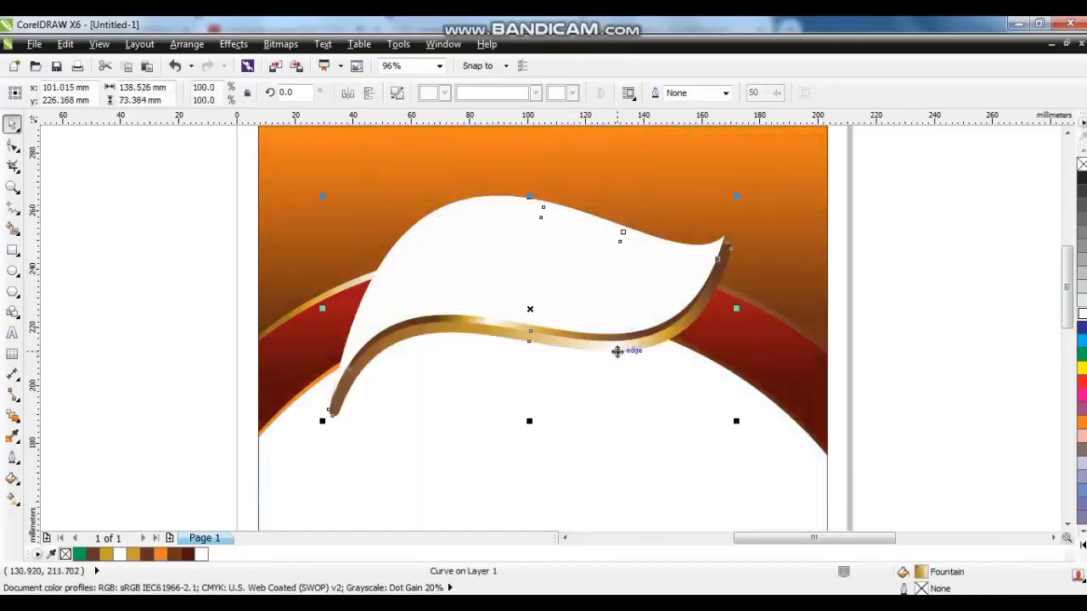
drag(601, 315, 602, 305)
Give the white leaf a 4 pt red outline.
click(12, 457)
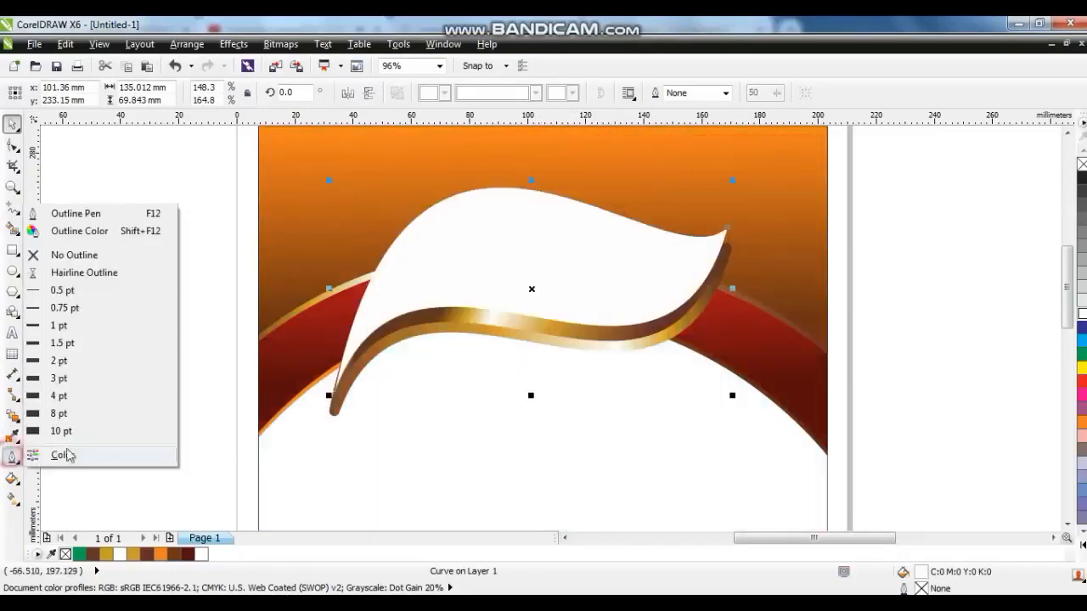
click(83, 413)
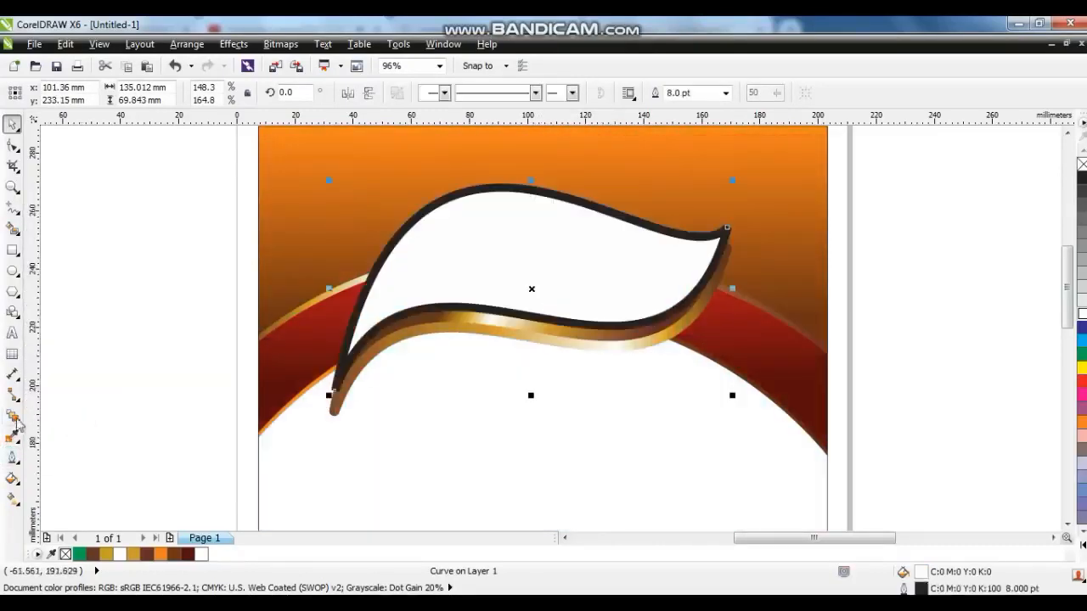
click(12, 458)
click(69, 396)
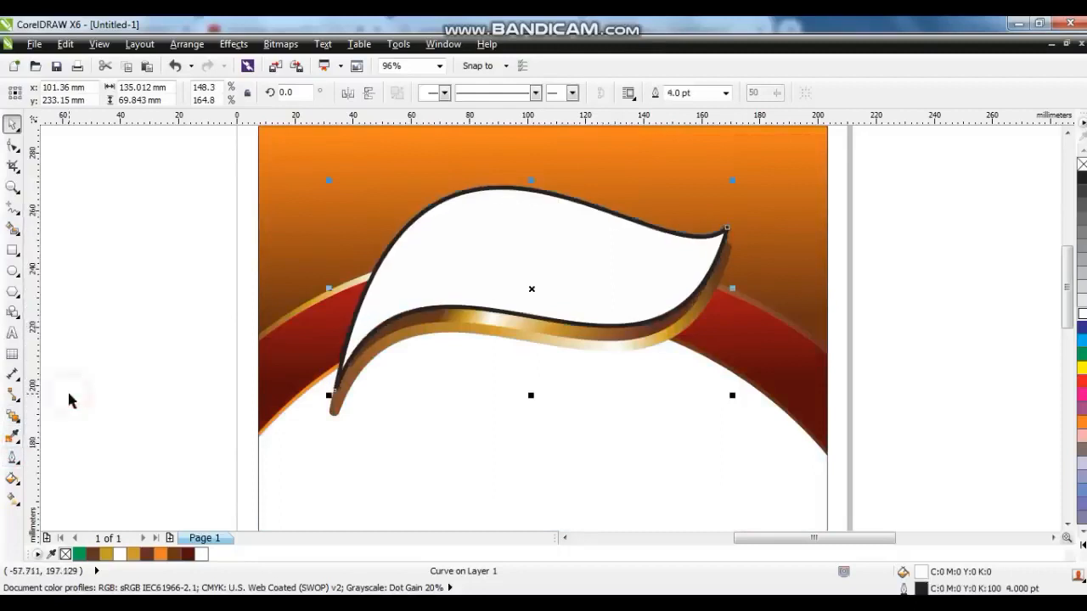
right_click(1081, 381)
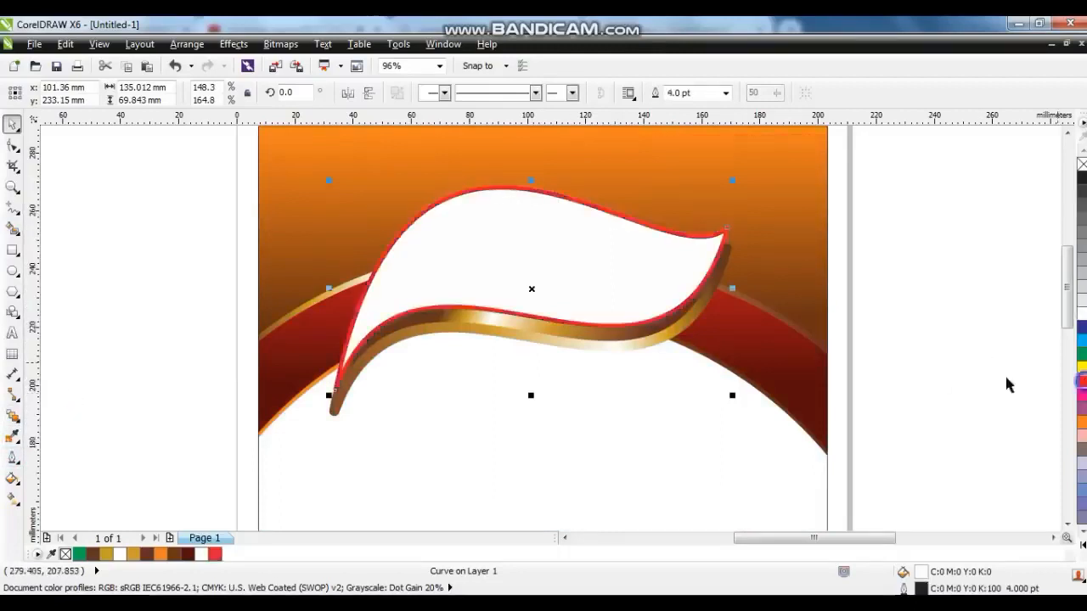
click(914, 304)
Fill the leaf with a vertical linear gradient from dark brown at the bottom to red at the top.
click(616, 286)
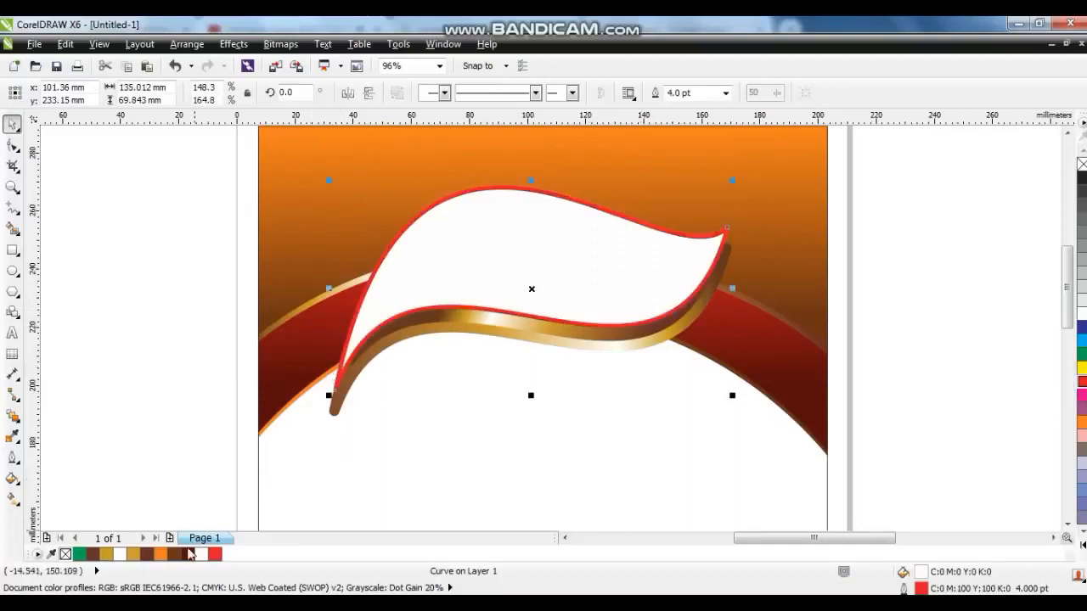
click(188, 554)
key(g)
drag(539, 332, 536, 245)
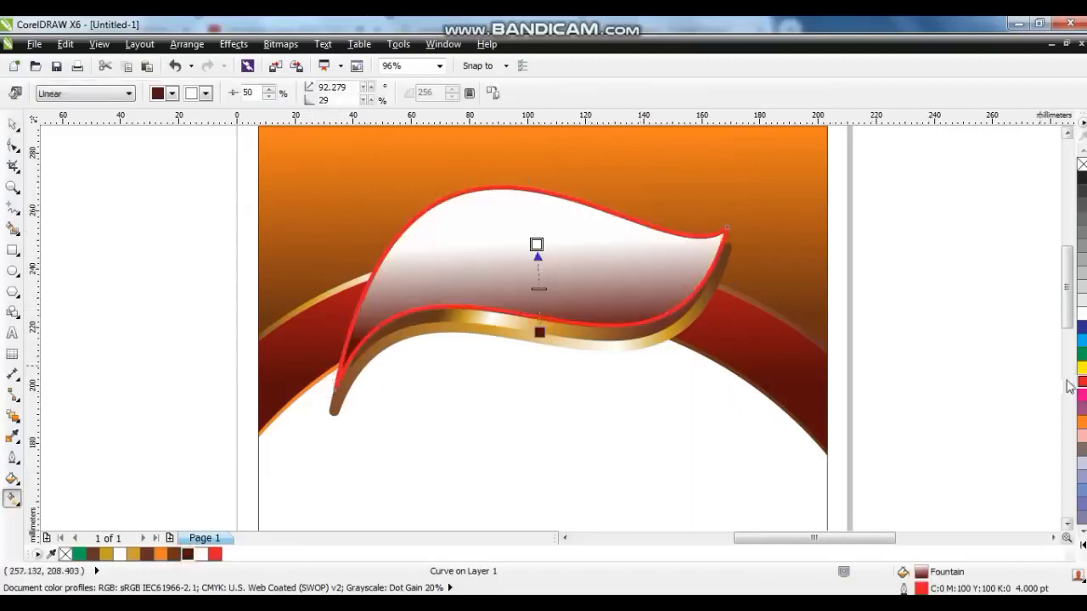
drag(1080, 380, 619, 309)
drag(535, 246, 543, 207)
drag(539, 333, 539, 342)
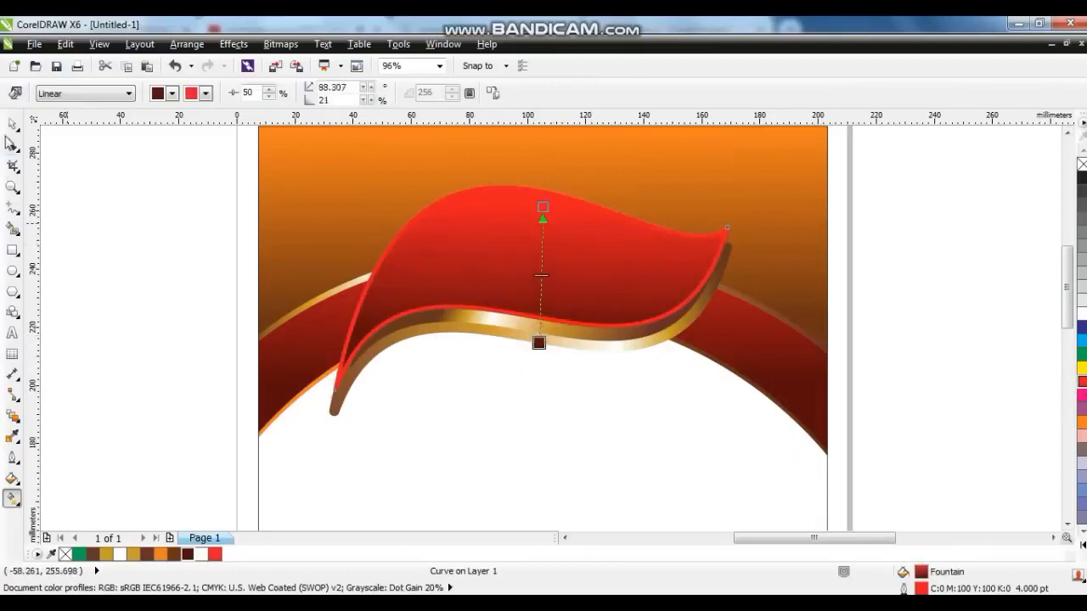
click(11, 126)
Change the red leaf's outline colour to black.
click(1082, 545)
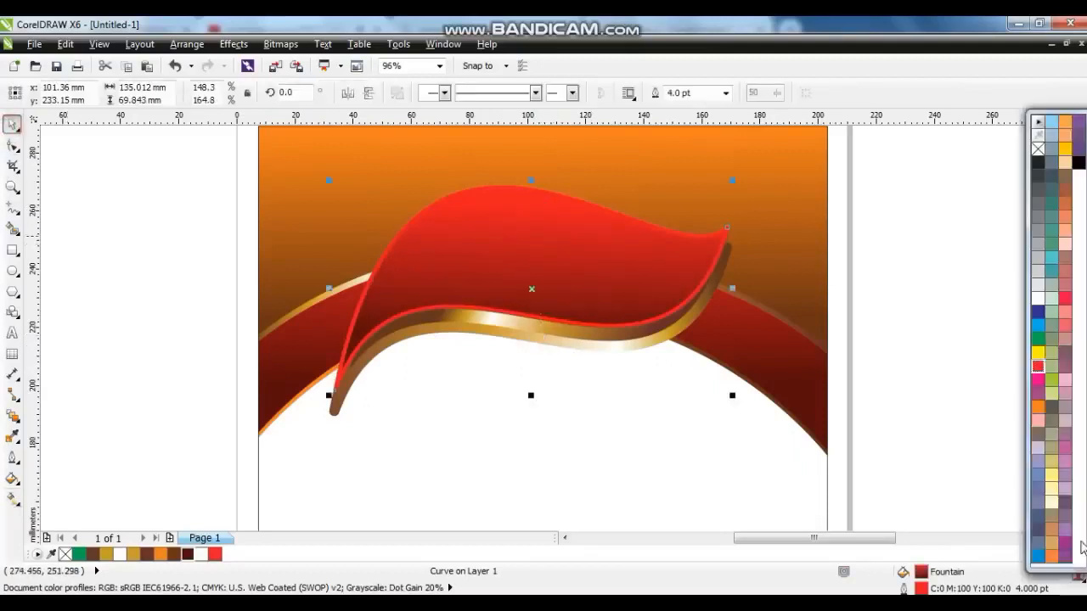
right_click(1078, 163)
click(949, 222)
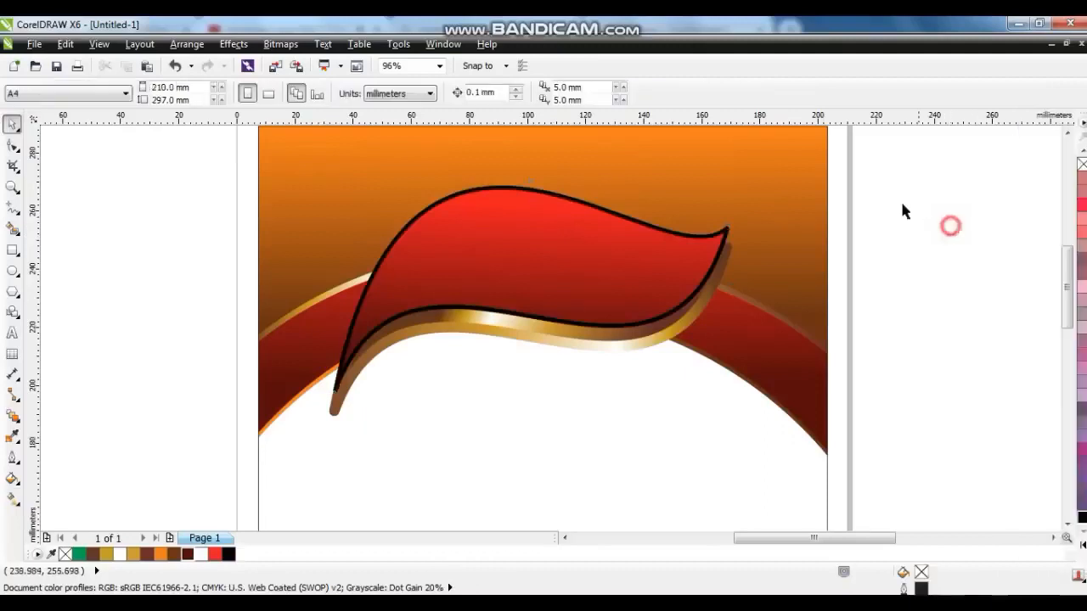
Duplicate the gold band upward behind the red leaf's top edge and re-angle its gradient.
drag(882, 152, 272, 464)
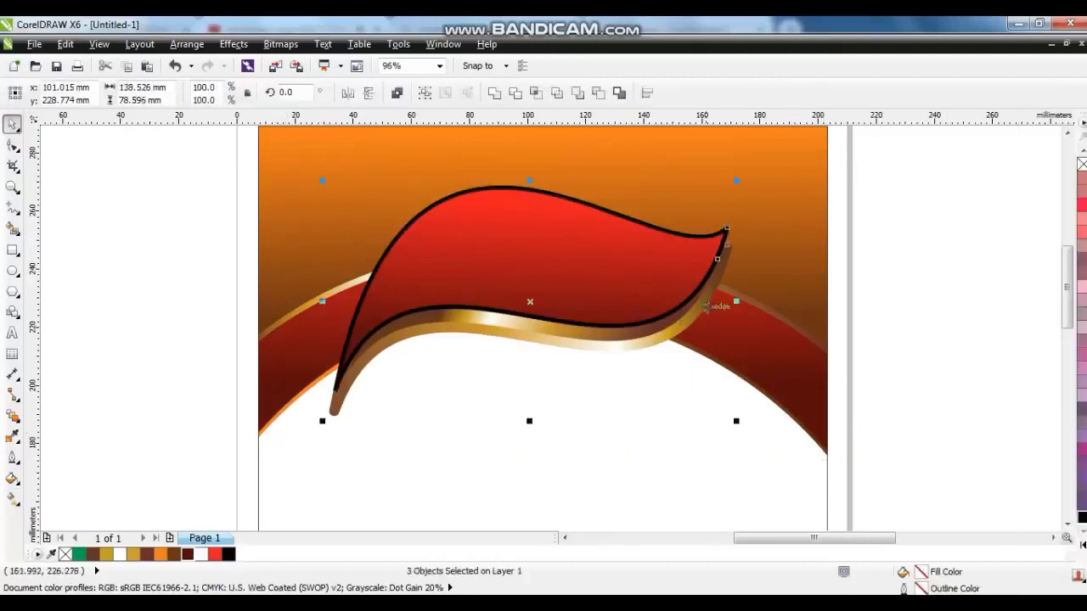
click(909, 323)
drag(511, 326, 516, 291)
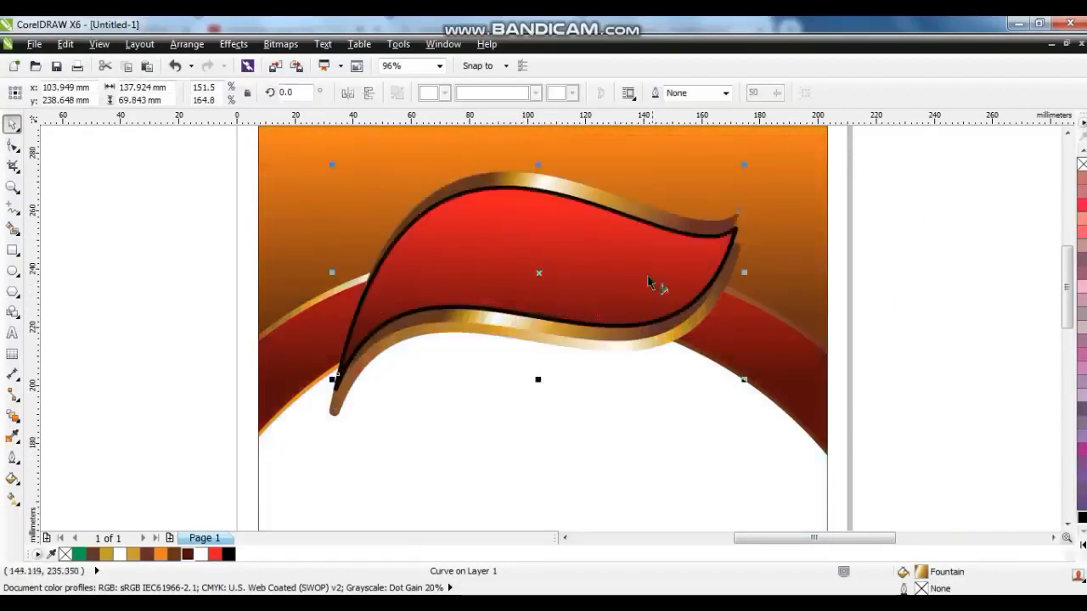
key(g)
drag(454, 166, 518, 331)
click(11, 124)
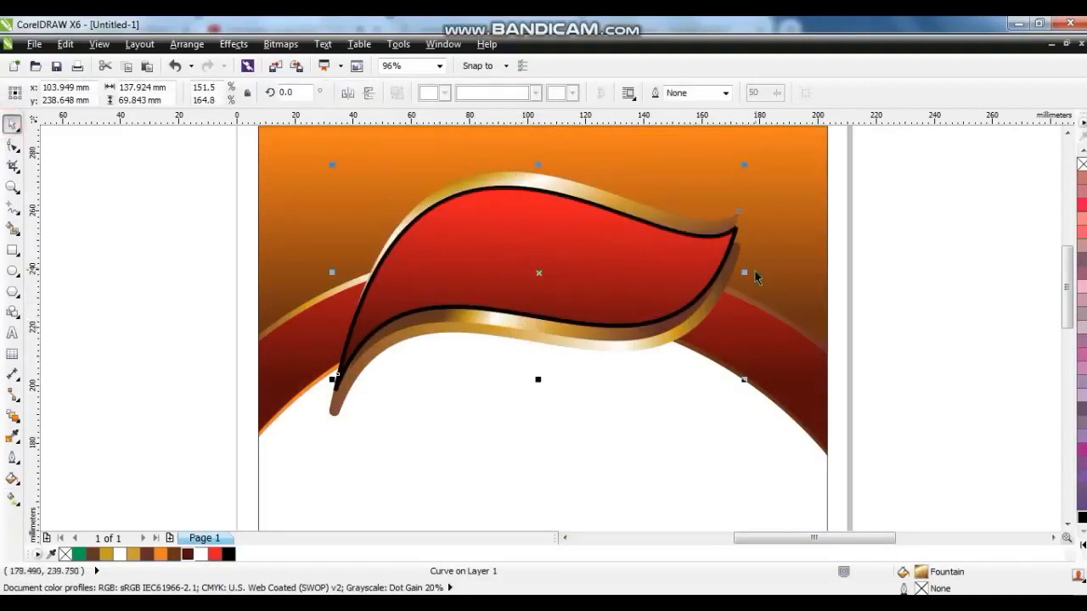
Widen the upper gold band to about 156% and select all four leaf objects.
drag(744, 272, 757, 272)
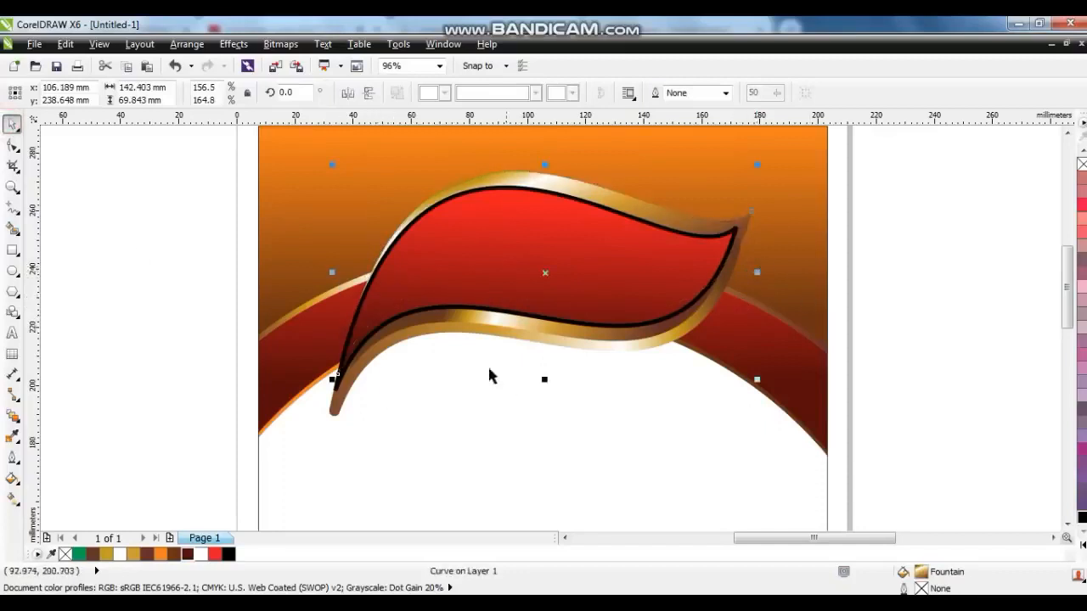
drag(162, 158, 754, 471)
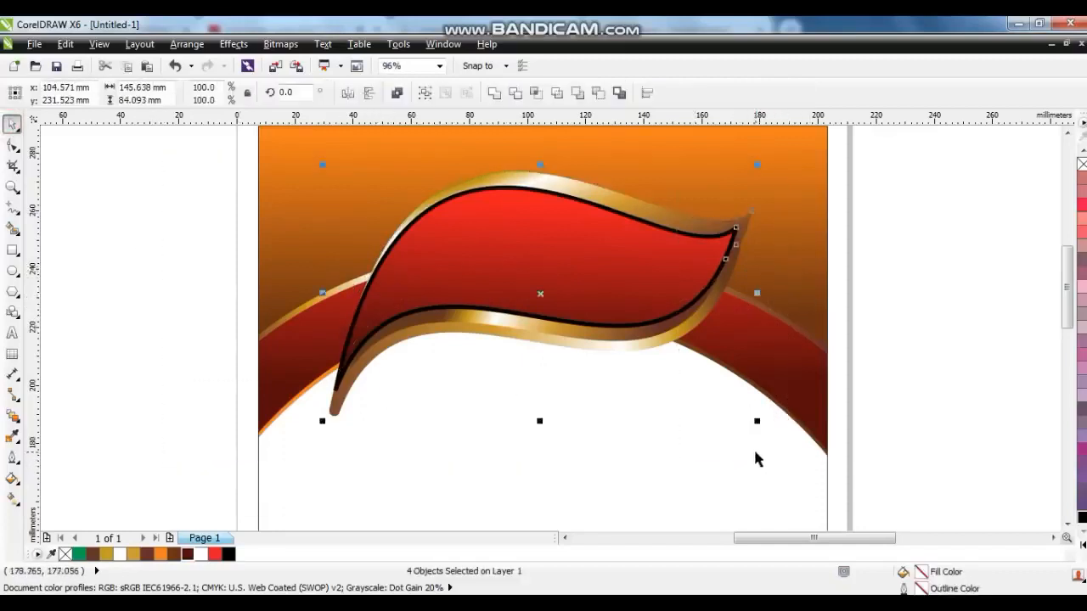
Group the four leaf objects and add a drop shadow in Normal mode, offset just below the leaf.
key(ctrl+g)
click(17, 418)
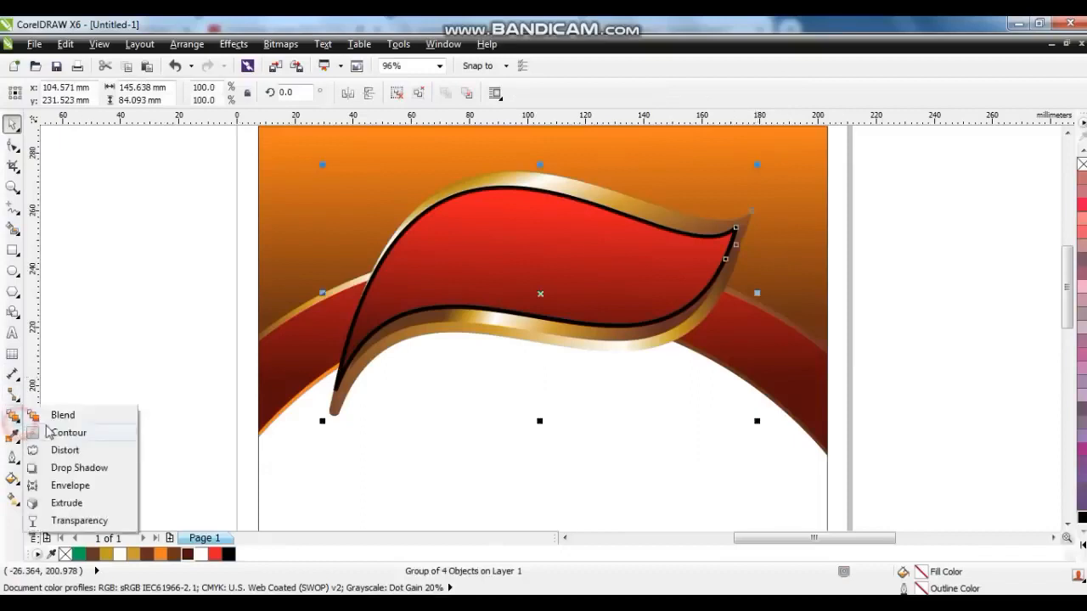
click(61, 468)
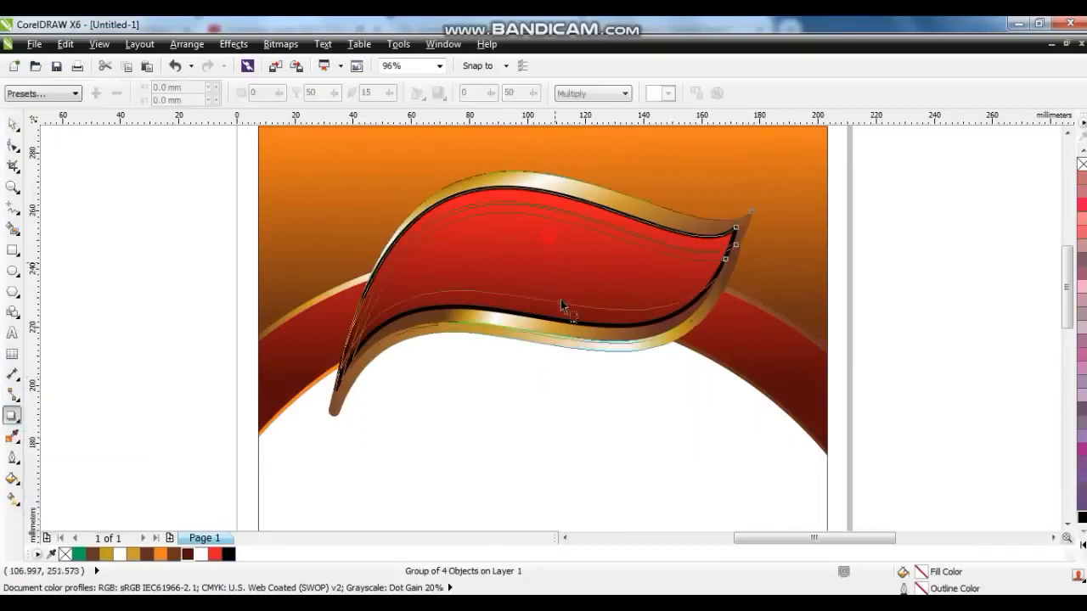
drag(558, 308, 551, 319)
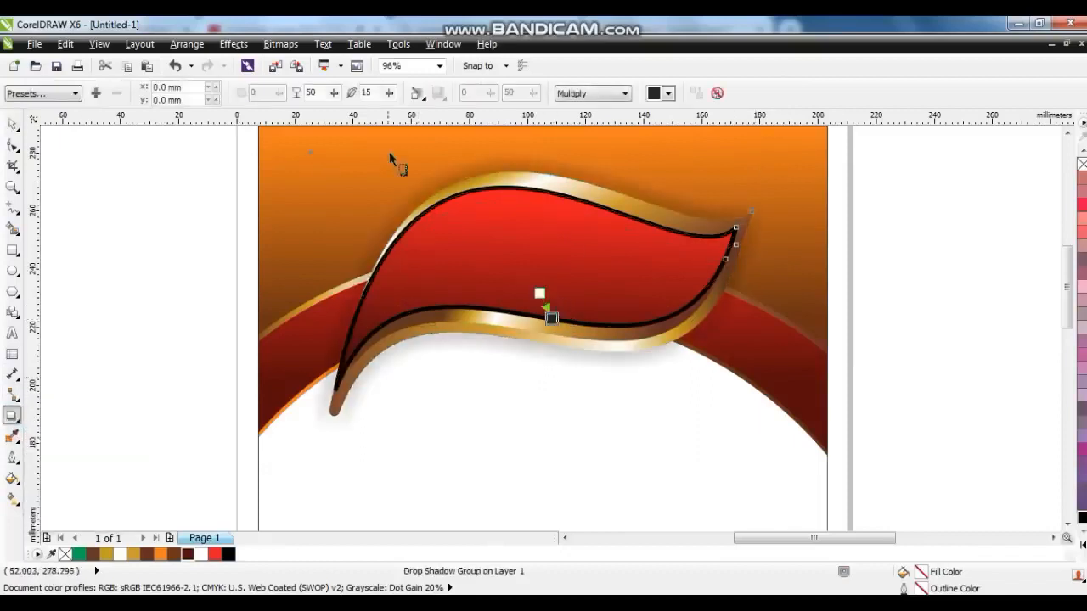
click(622, 95)
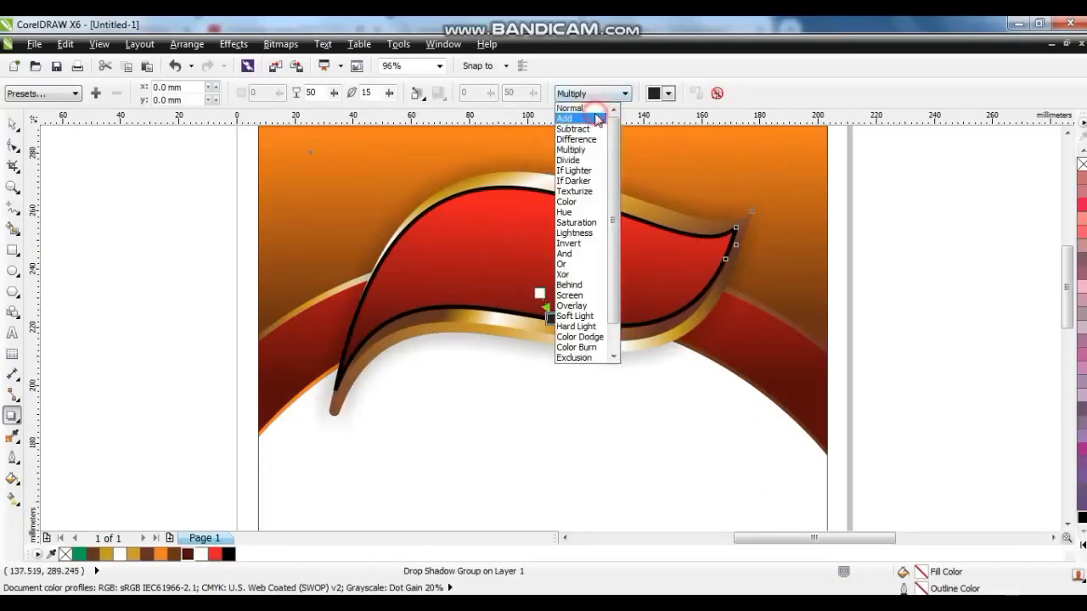
click(594, 108)
drag(551, 318, 552, 341)
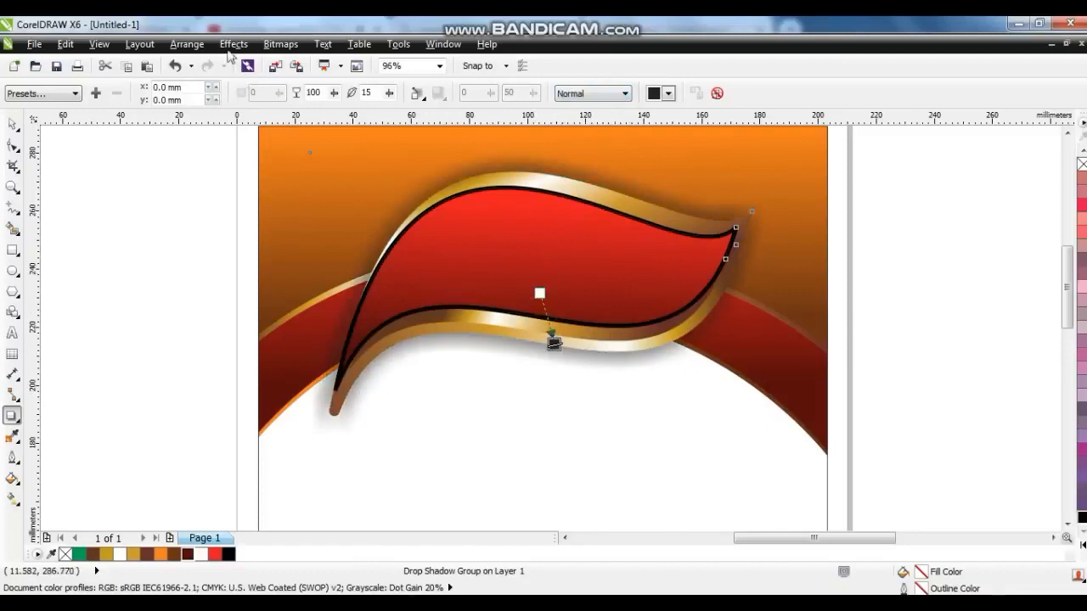
Place the orange wave background bitmap over the page below the header, stretching it to about 221 x 233 mm.
click(231, 44)
click(213, 220)
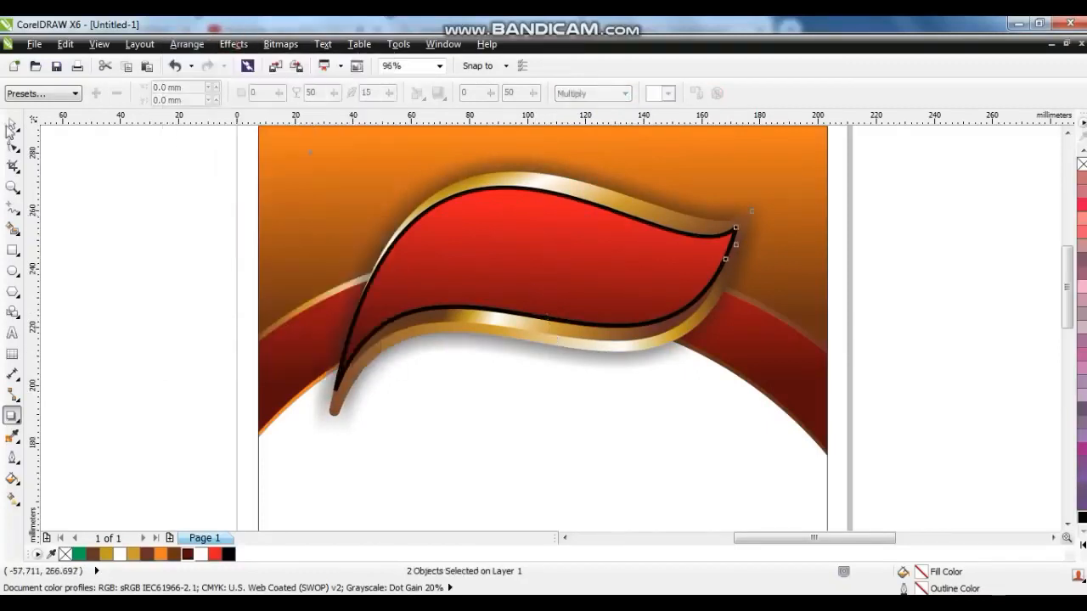
click(10, 126)
click(141, 272)
scroll(534, 339, down, 3)
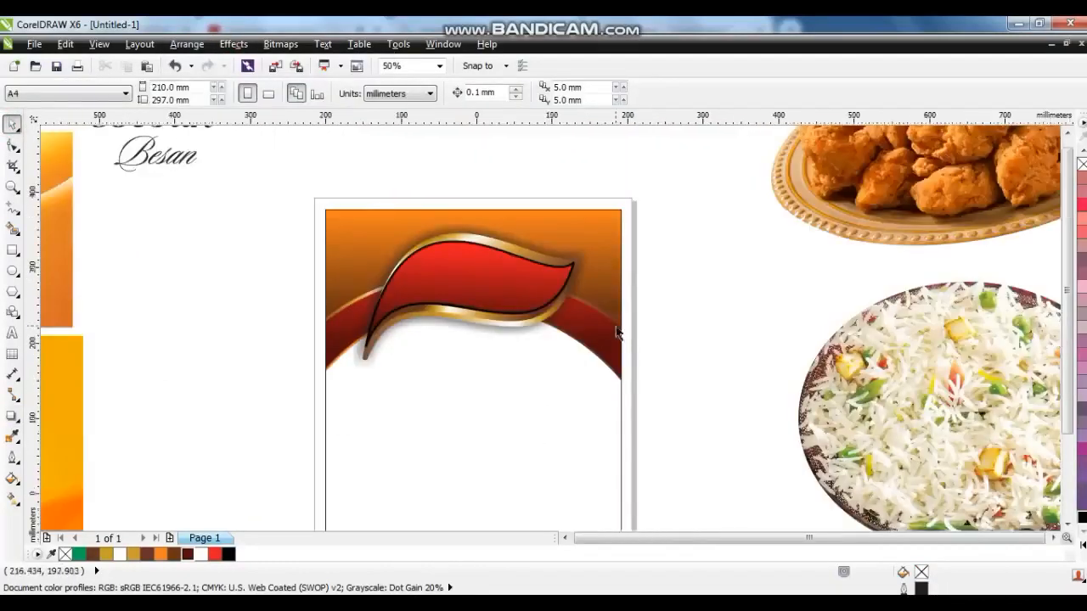
scroll(637, 344, down, 1)
drag(310, 327, 177, 311)
click(308, 393)
drag(308, 393, 578, 433)
click(562, 373)
drag(562, 374, 562, 293)
key(shift+F2)
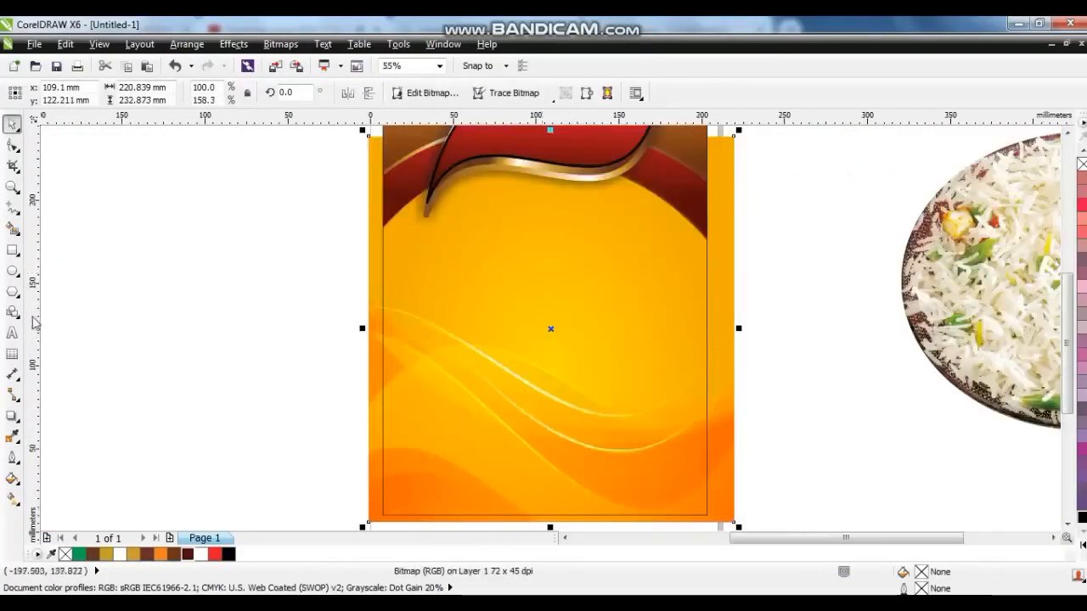
Apply a vertical linear transparency to the background bitmap, fading it from the top downward.
click(19, 419)
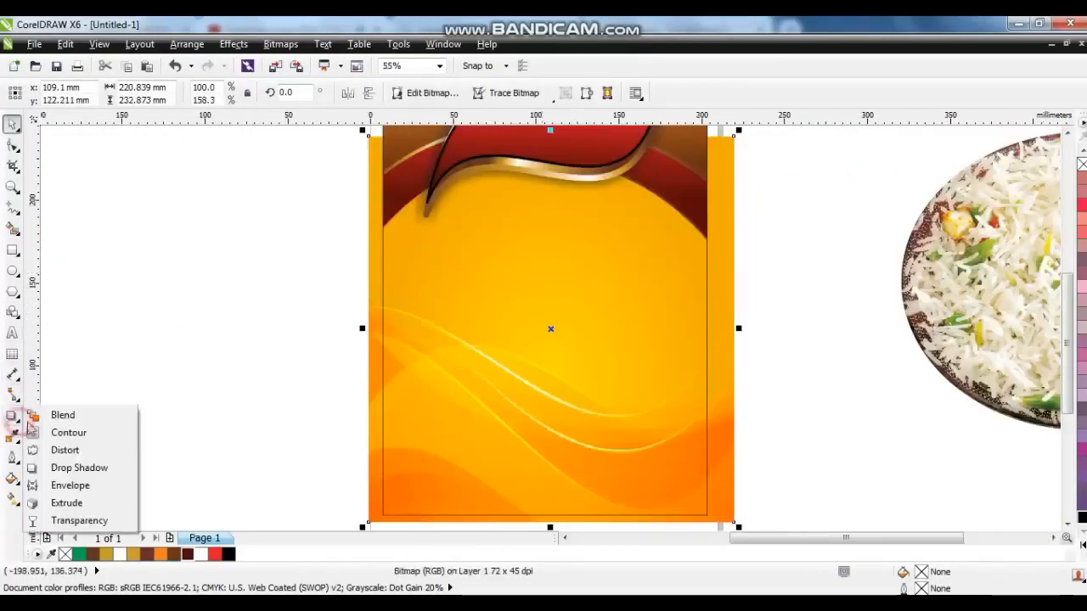
click(53, 521)
drag(524, 206, 530, 487)
PowerClip the background bitmap inside the page background rectangle.
click(13, 125)
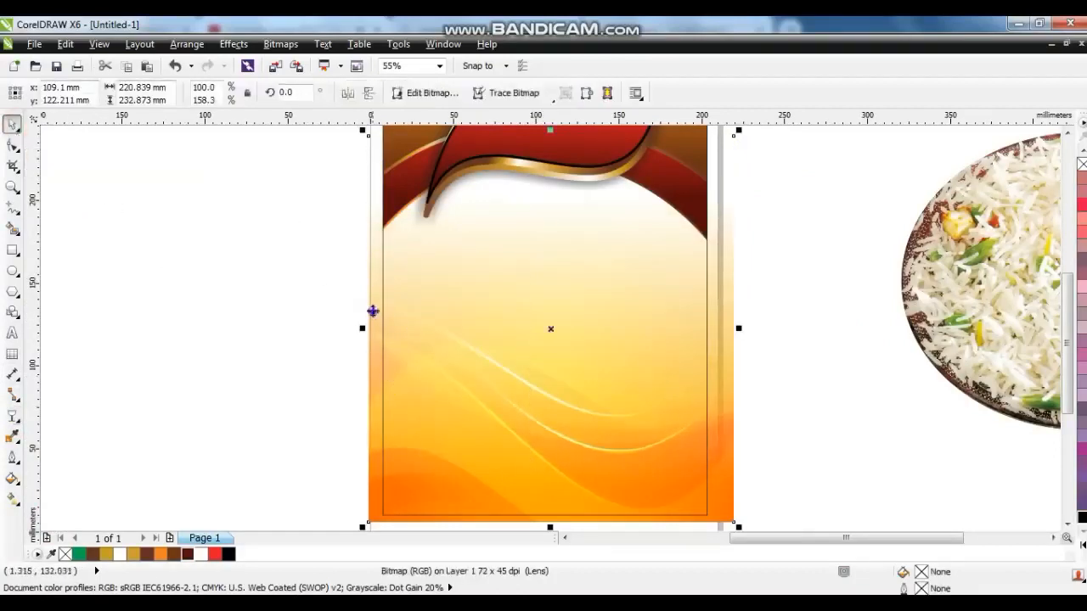
right_click(376, 248)
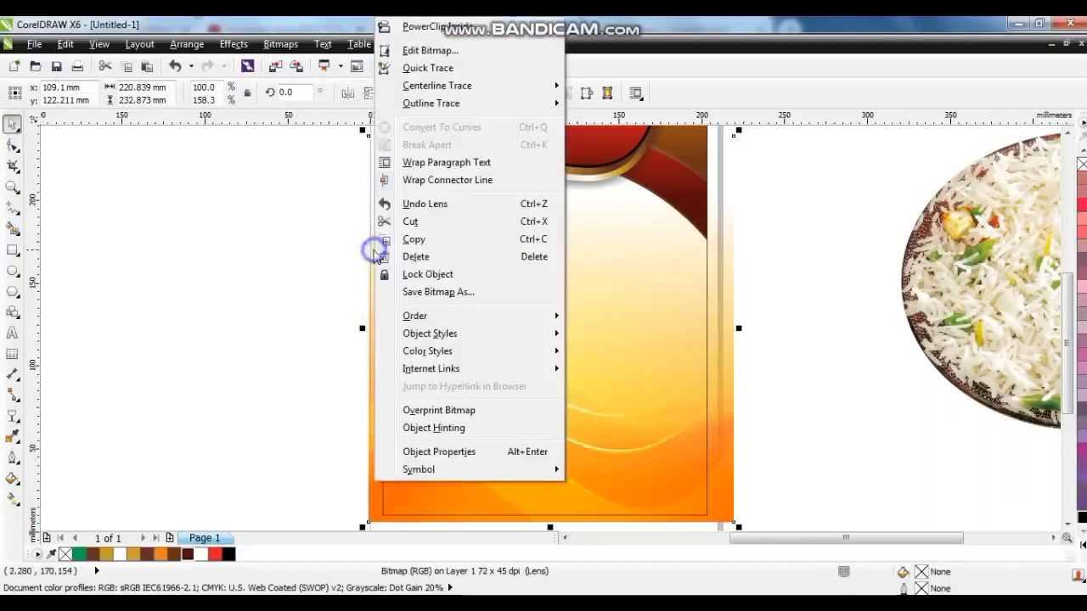
click(404, 26)
click(382, 302)
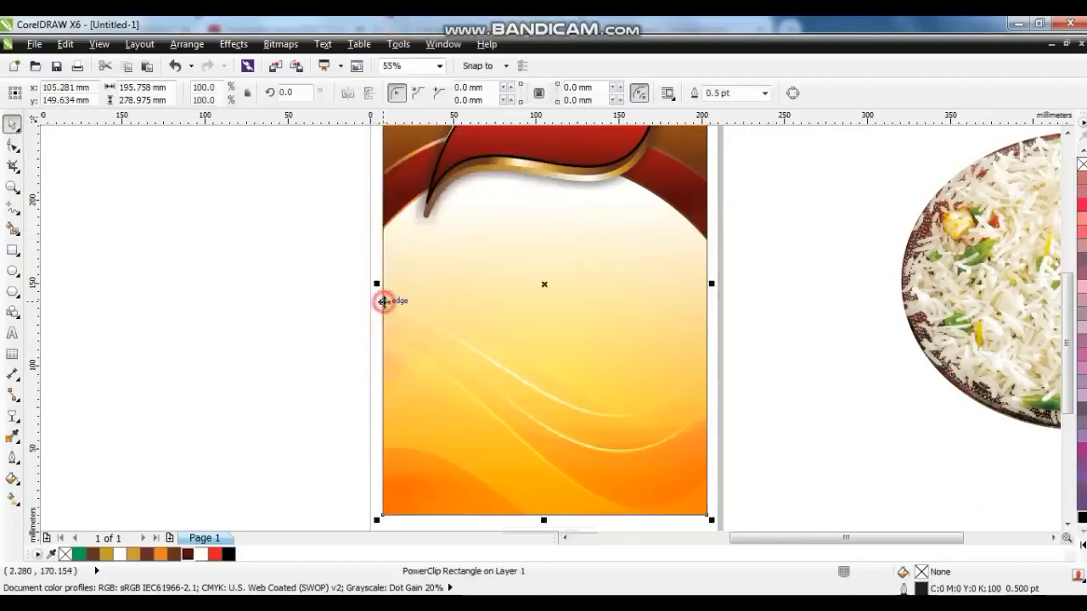
Fill the PowerClip frame behind the bitmap with pale yellow C0 M0 Y40 K0.
right_click(383, 300)
click(416, 83)
click(505, 326)
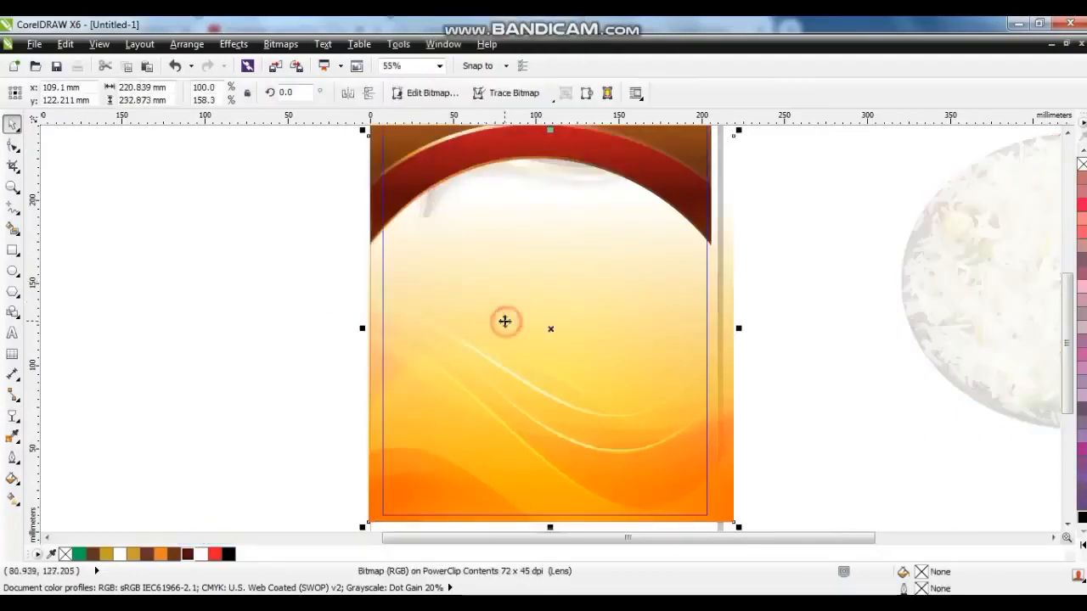
right_click(504, 323)
click(560, 121)
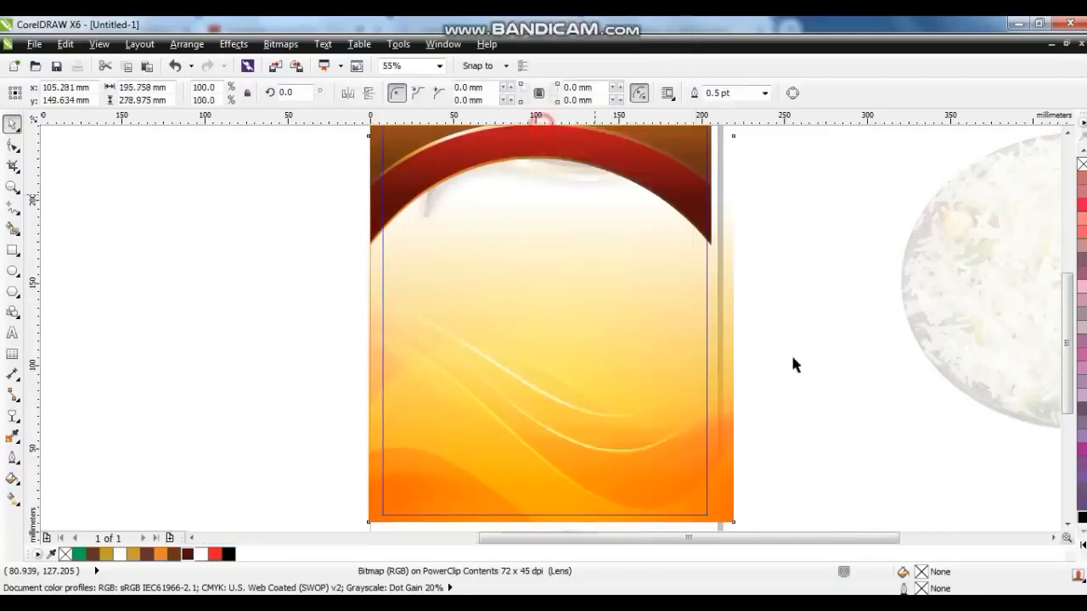
click(1081, 548)
click(1056, 490)
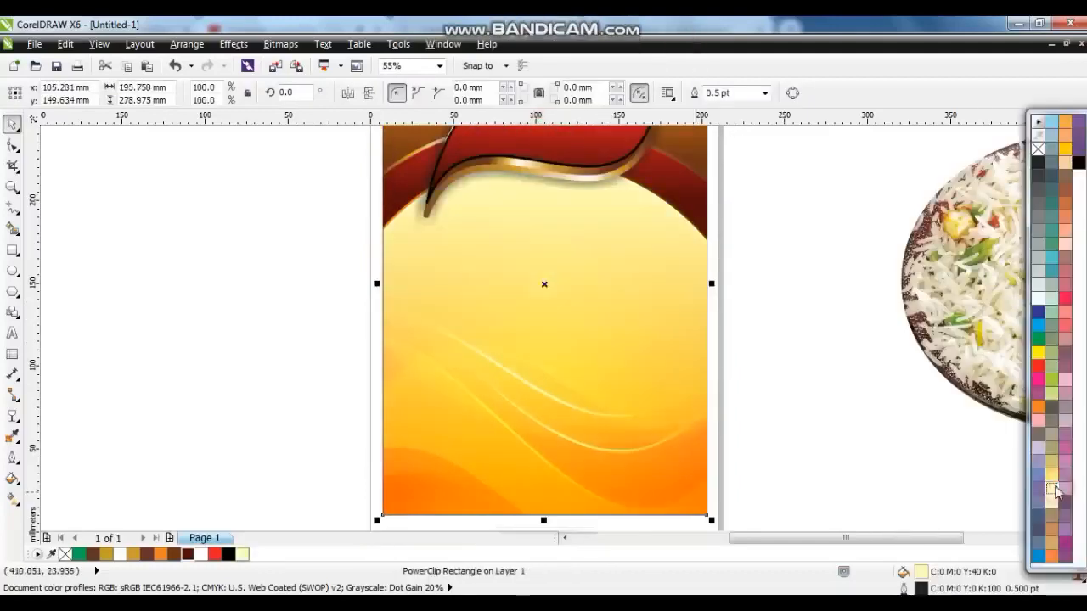
Select the leaf group with its shadow and nudge it slightly to the left.
click(831, 434)
scroll(732, 424, down, 2)
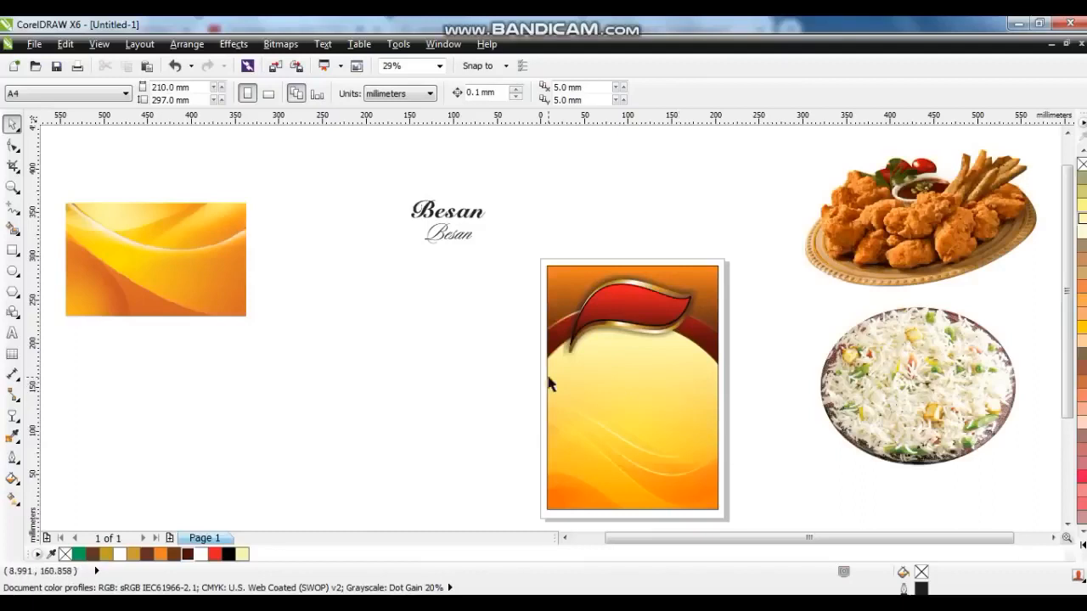
drag(666, 374, 711, 388)
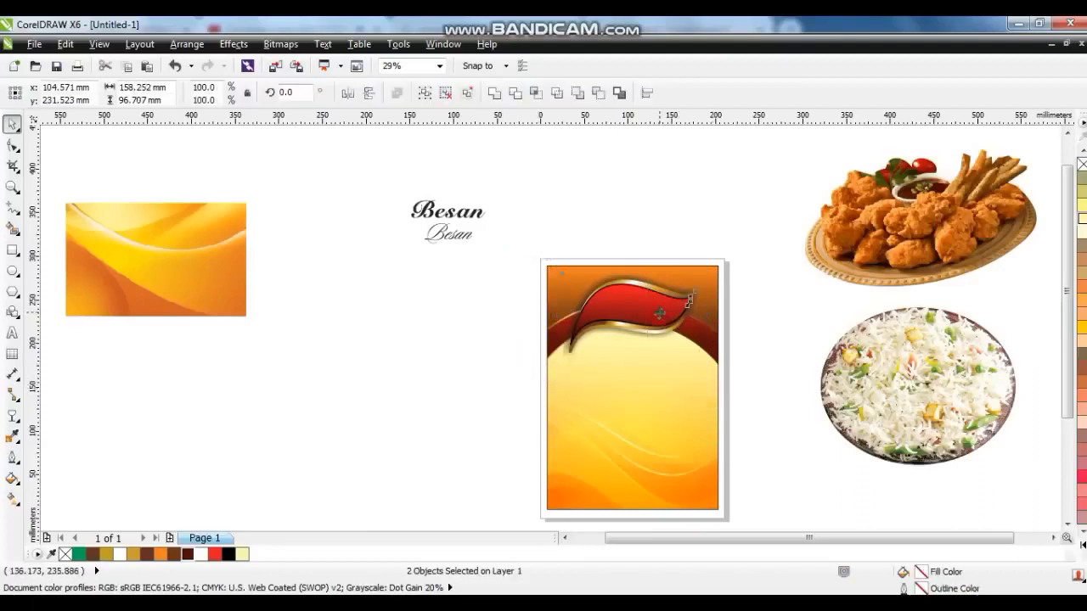
drag(689, 299, 685, 301)
click(468, 327)
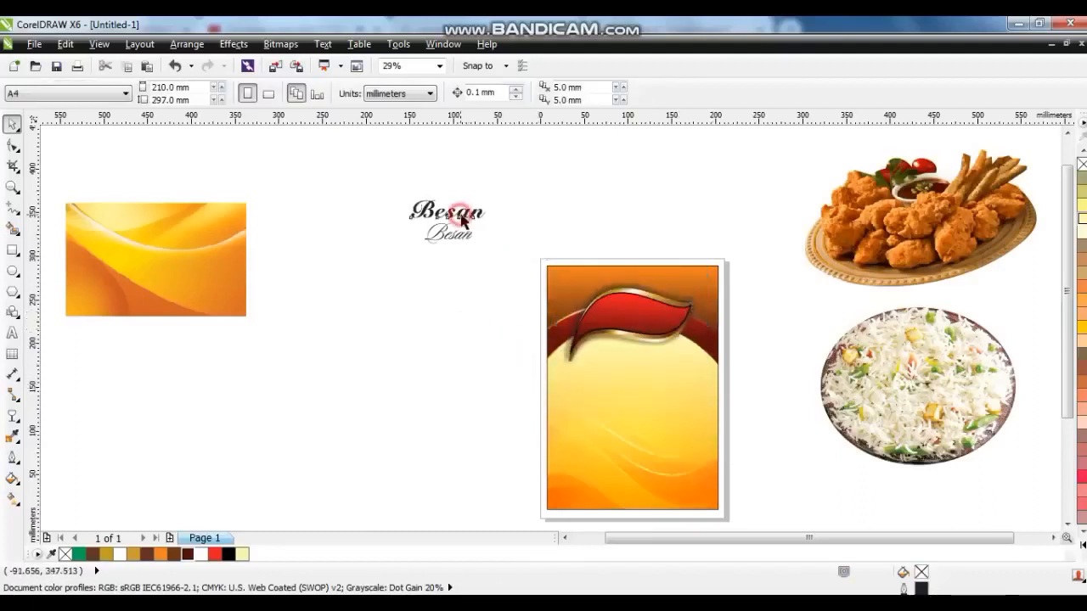
Move the Besan script title below the leaf and the chicken plate image onto the lower cover.
drag(462, 221, 642, 373)
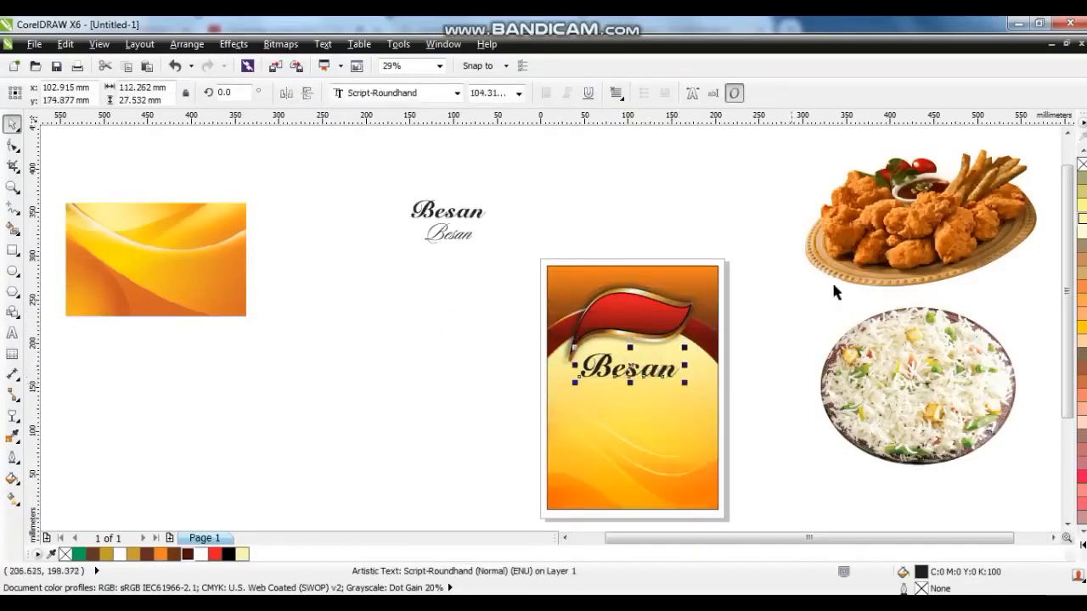
drag(891, 242, 629, 476)
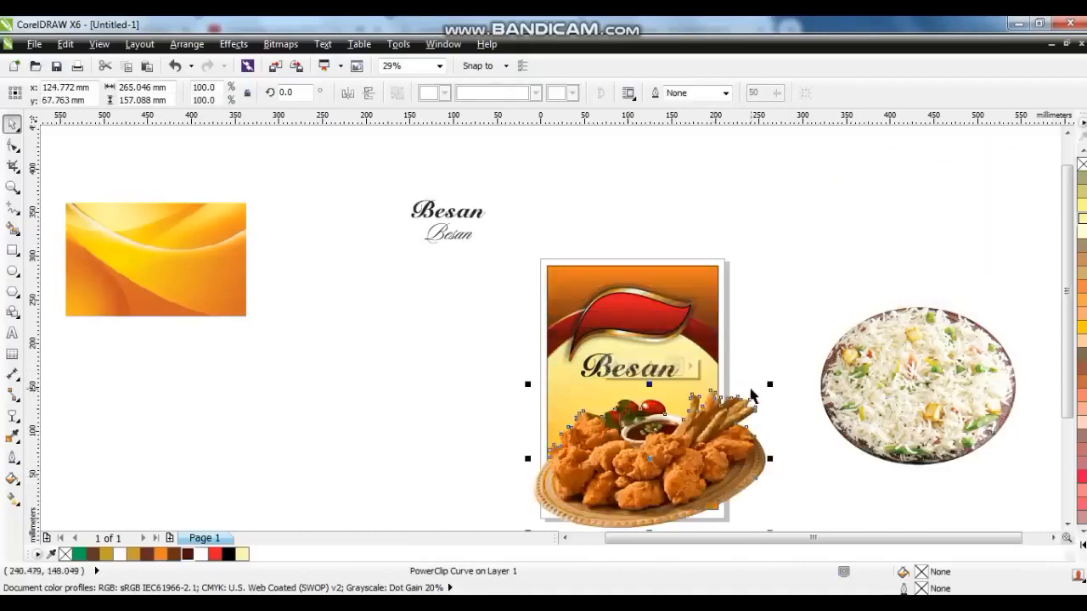
Scale the chicken plate to about 81.5% and position it at the bottom of the cover.
scroll(716, 356, up, 2)
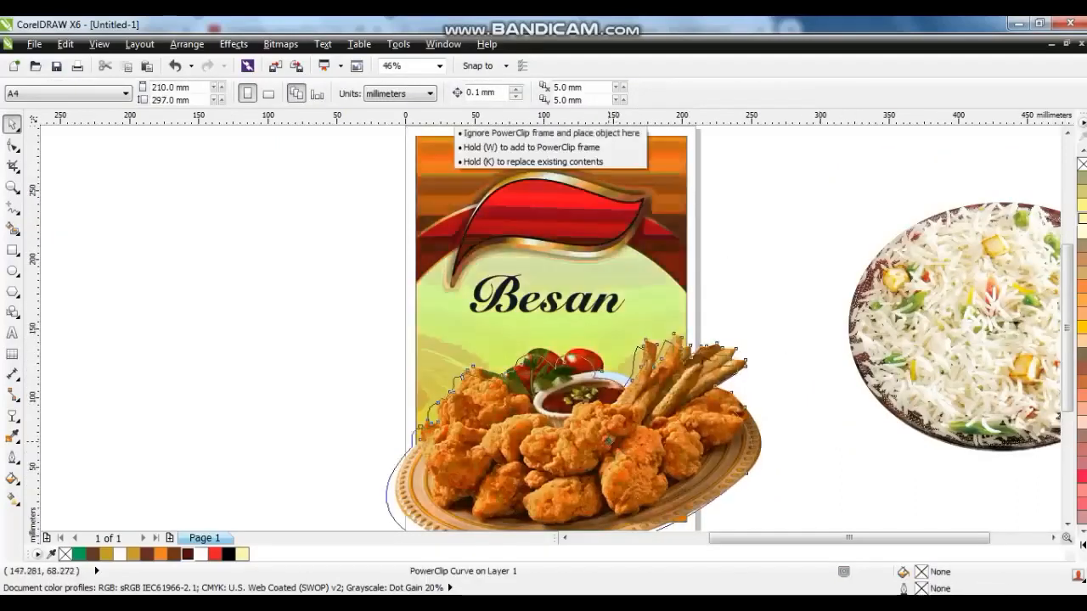
drag(776, 388, 769, 392)
drag(752, 339, 705, 338)
drag(609, 438, 612, 422)
right_click(613, 422)
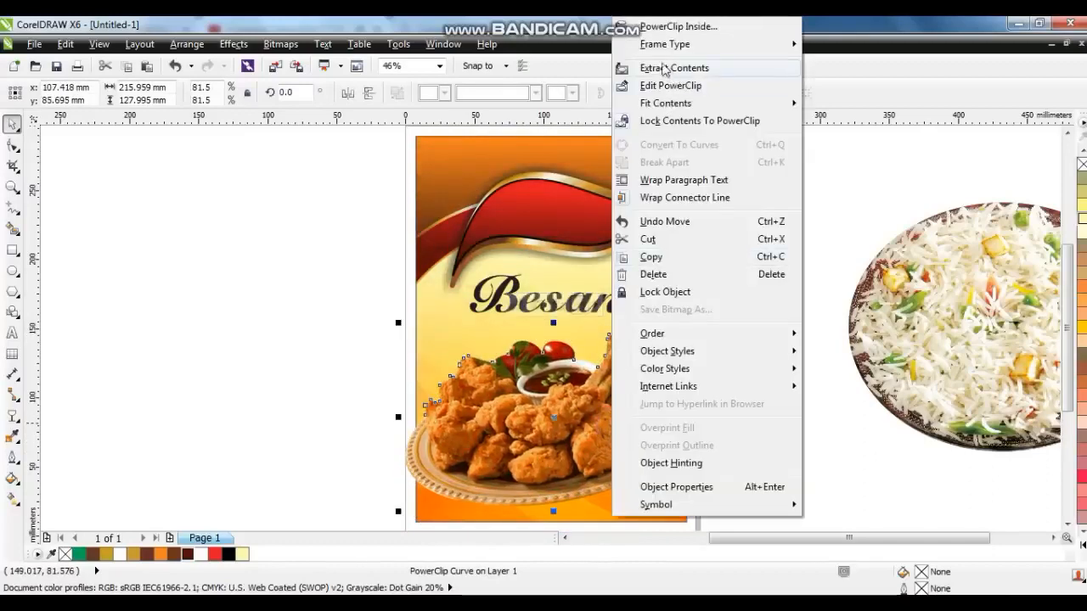
click(677, 27)
click(594, 230)
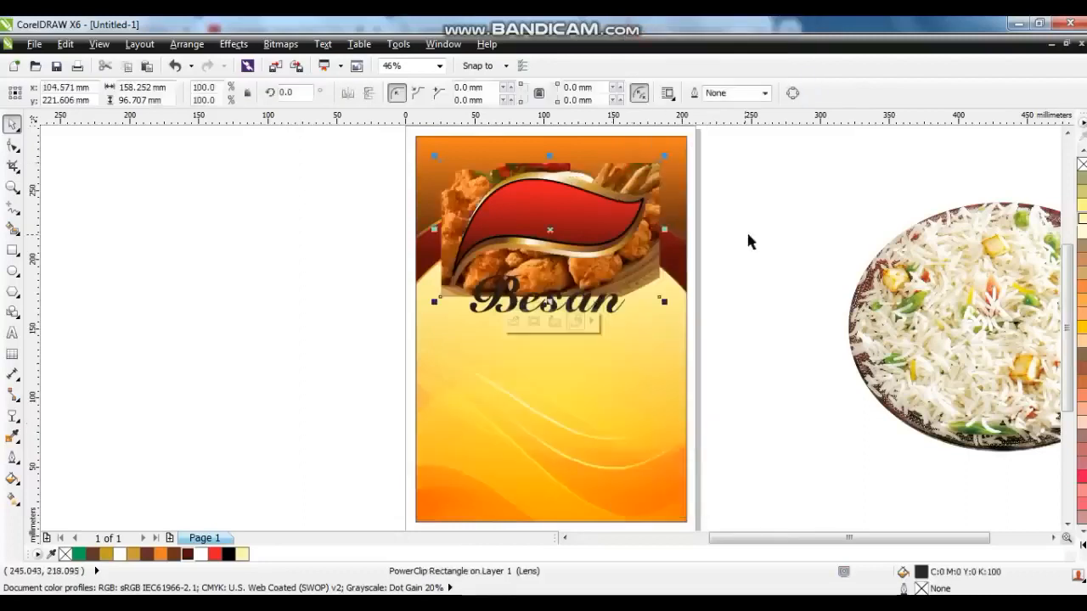
key(ctrl+z)
PowerClip the chicken plate image inside the page background frame.
click(787, 244)
click(625, 413)
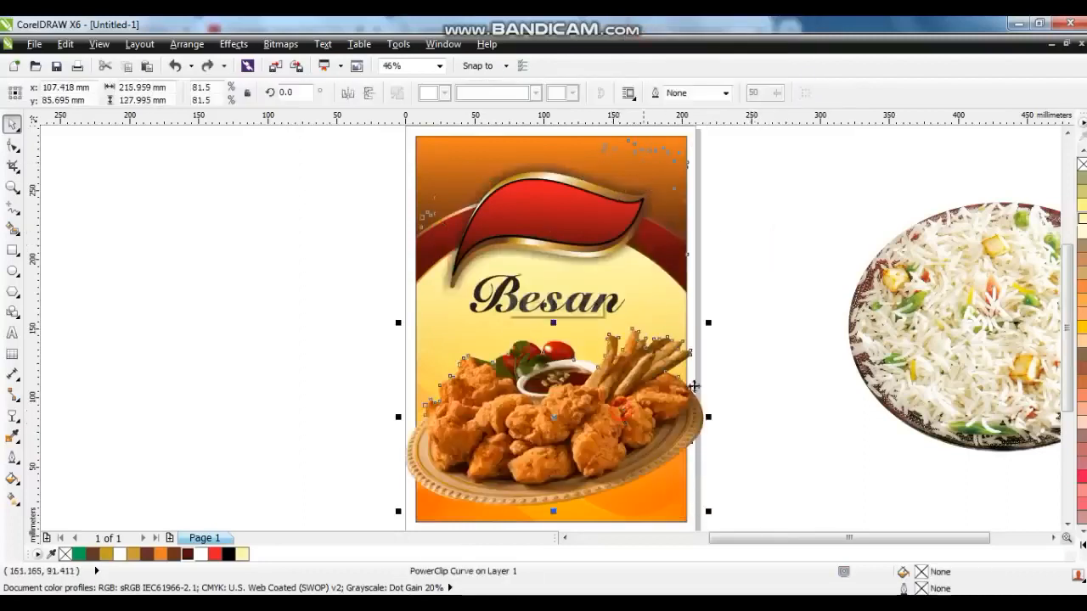
click(762, 334)
click(625, 428)
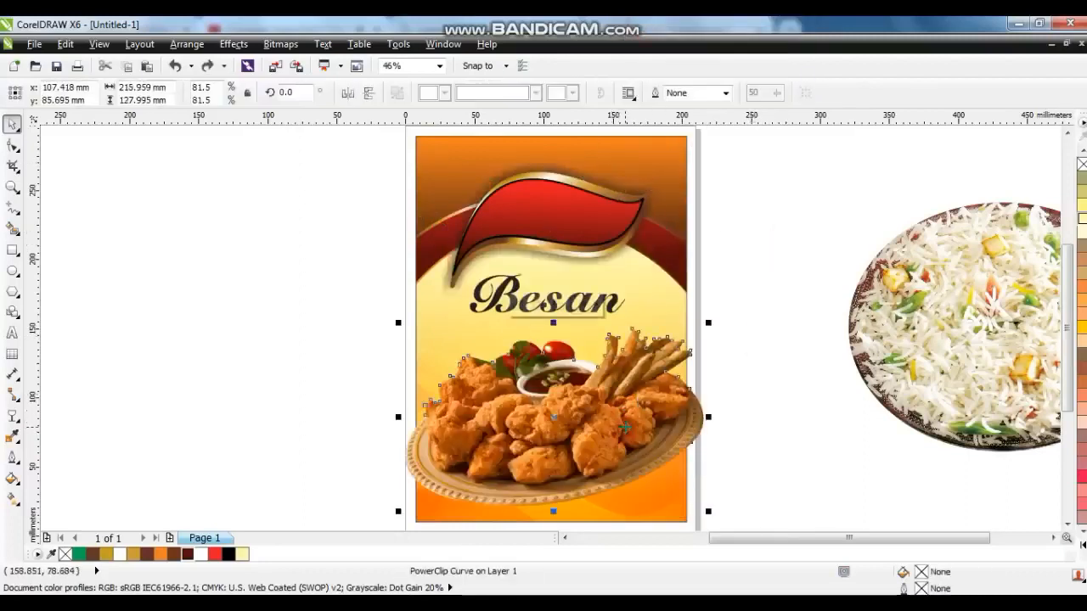
right_click(625, 428)
click(650, 28)
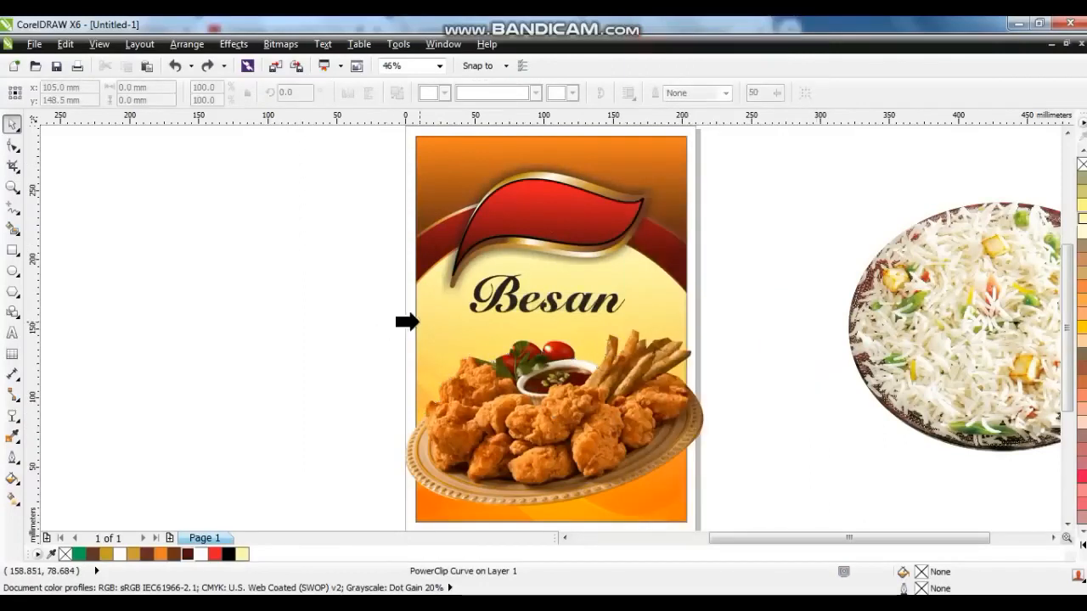
click(419, 319)
click(354, 355)
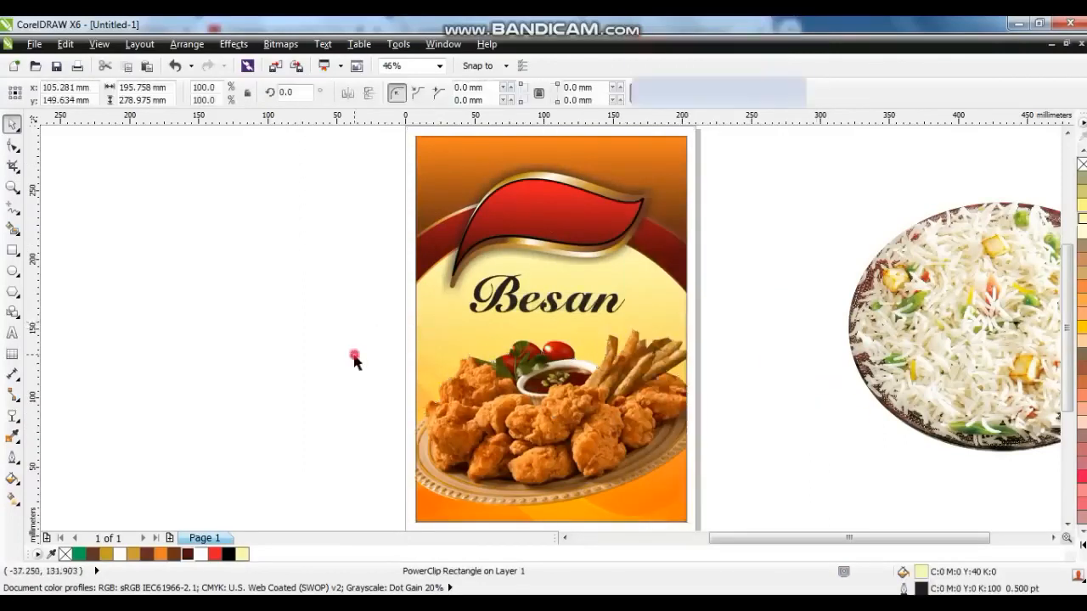
Draw a four-sided shape across the bottom of the cover, its top edge sloping up to the right.
click(12, 209)
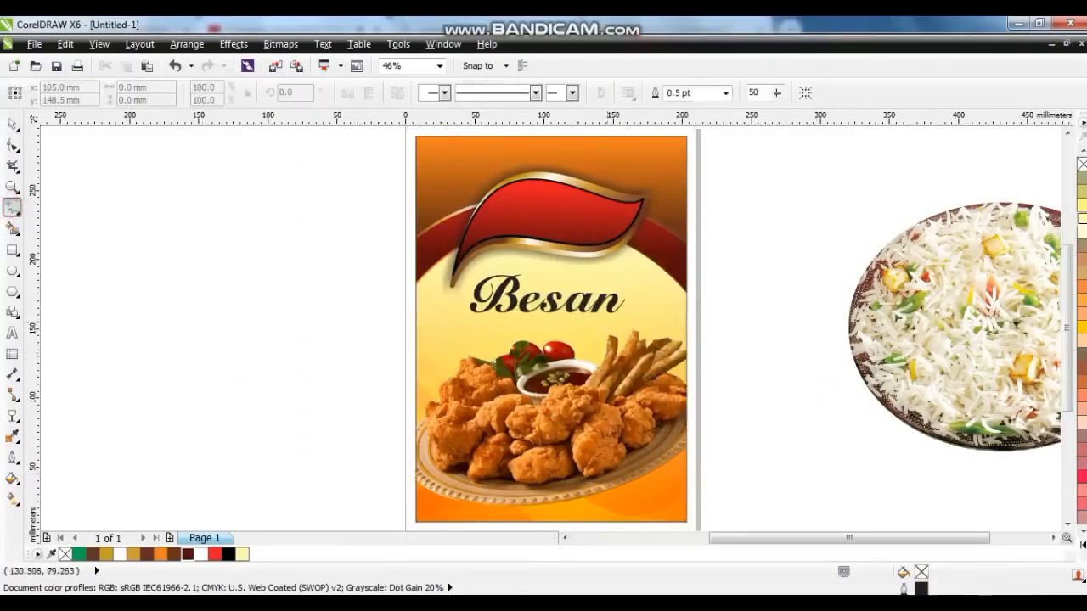
click(407, 473)
scroll(411, 510, down, 1)
click(411, 506)
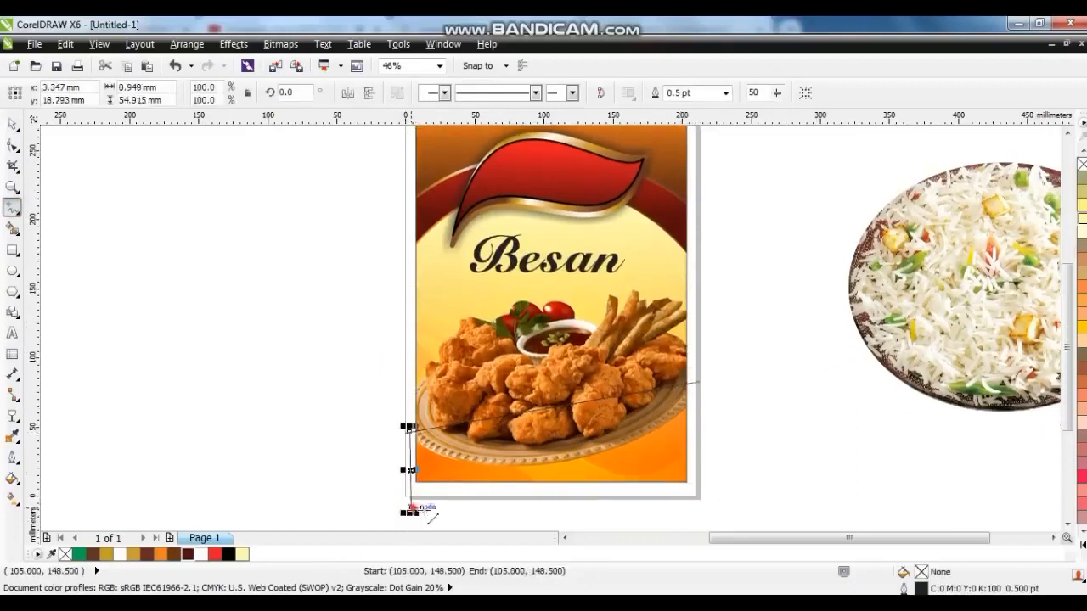
click(715, 501)
click(699, 381)
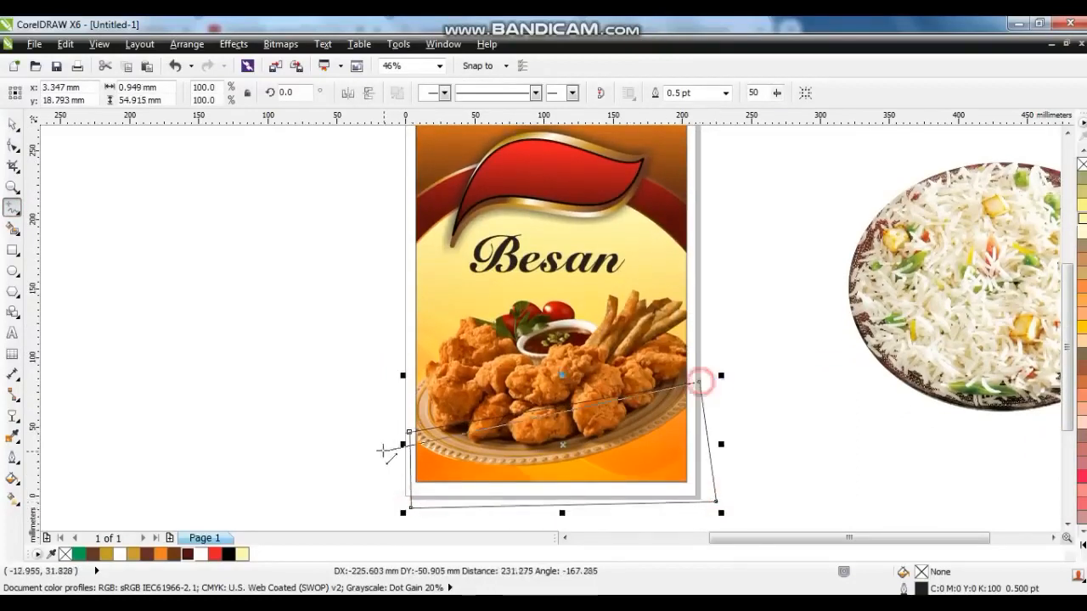
click(12, 124)
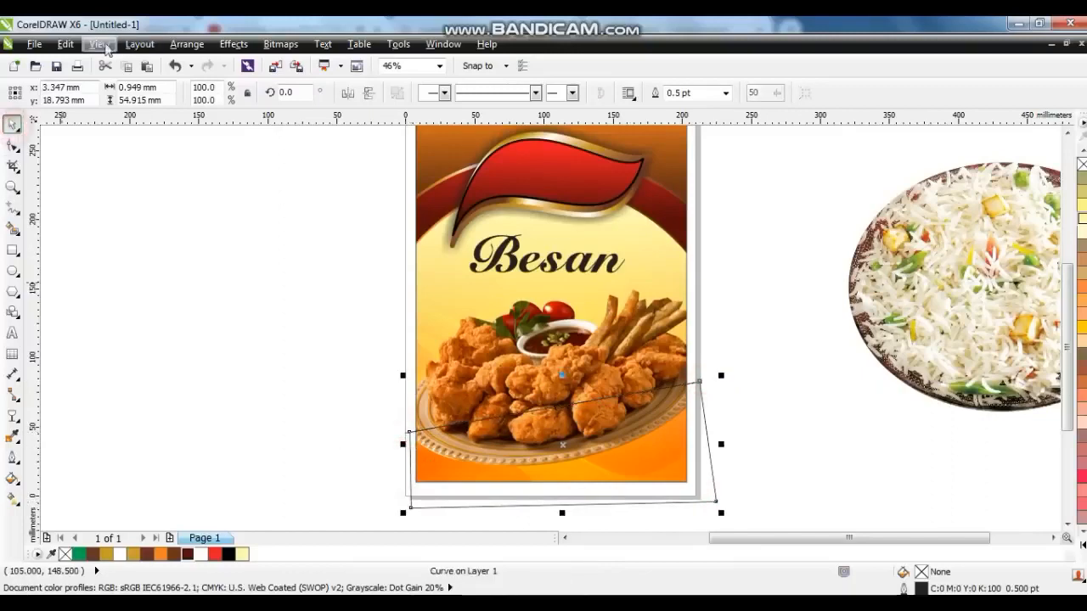
Fill the bottom four-sided shape with the Cylinder - Gold 01 fountain fill preset.
click(12, 478)
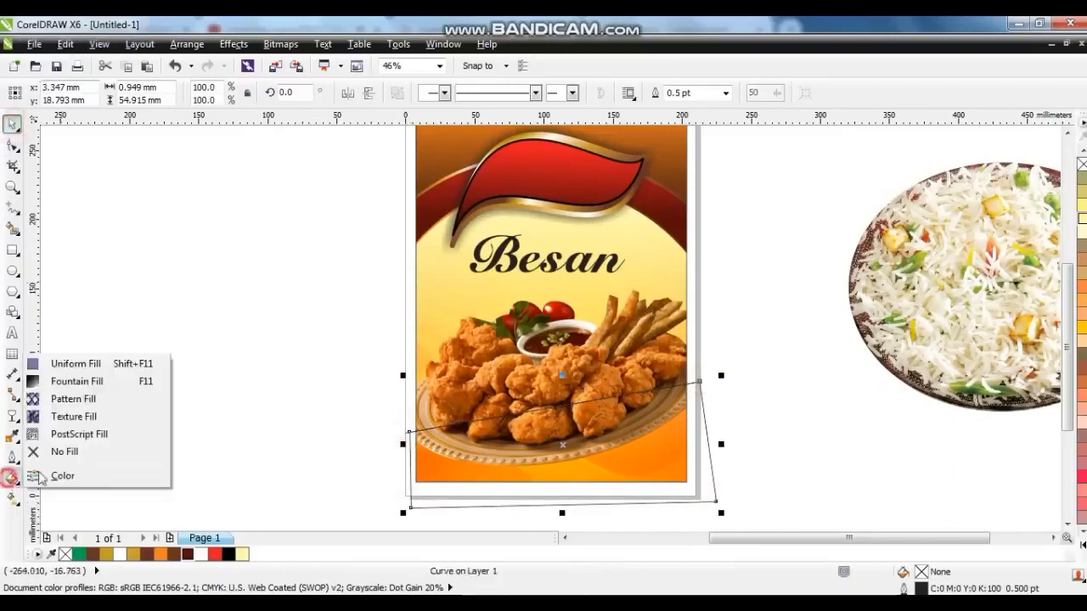
click(68, 379)
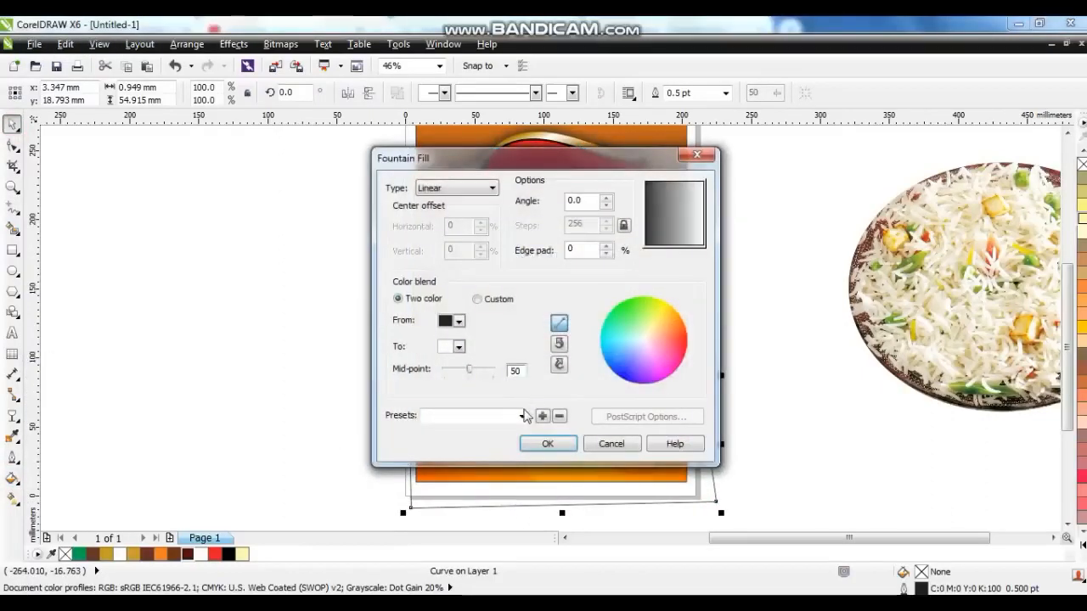
click(523, 413)
click(520, 311)
click(519, 170)
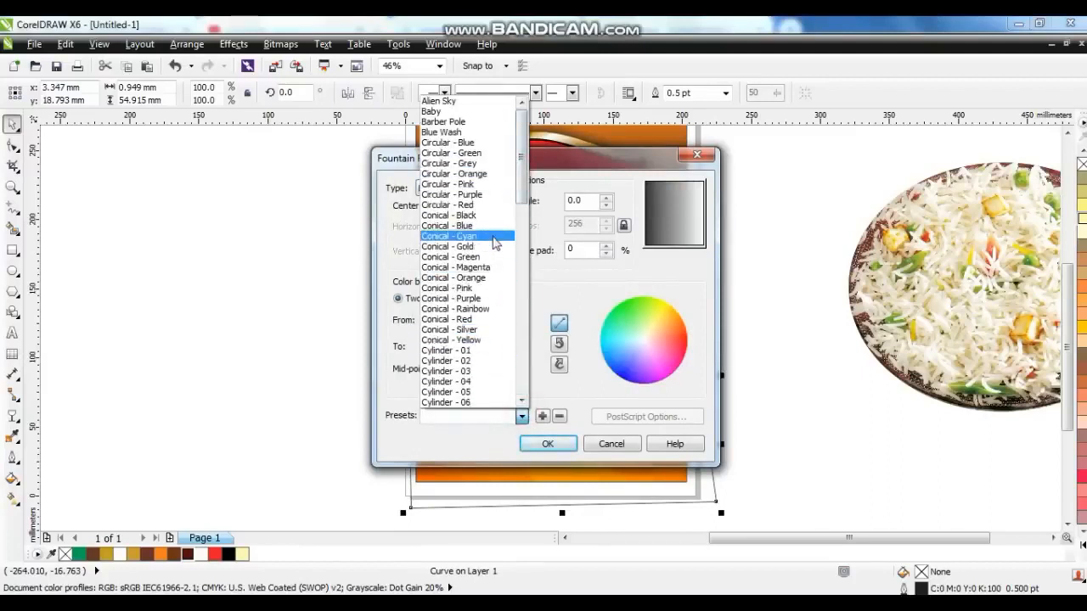
drag(517, 172, 509, 252)
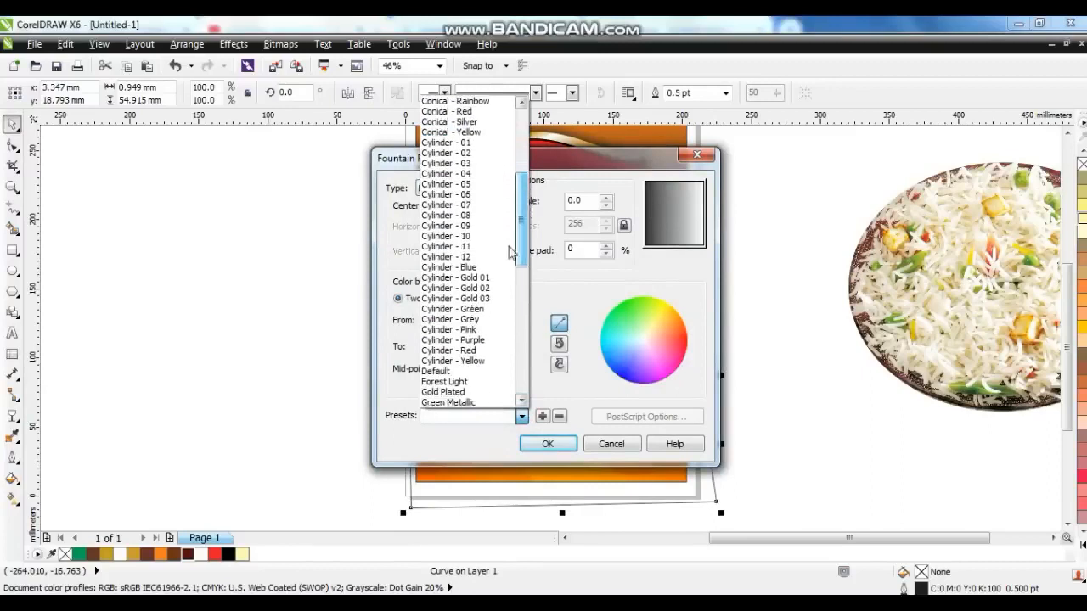
click(467, 287)
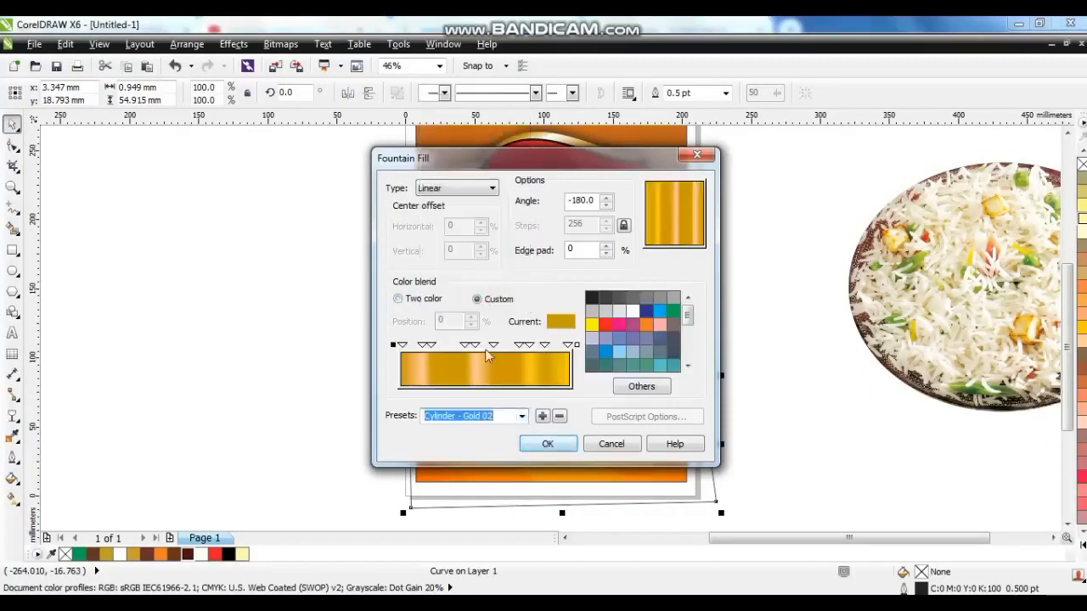
click(522, 416)
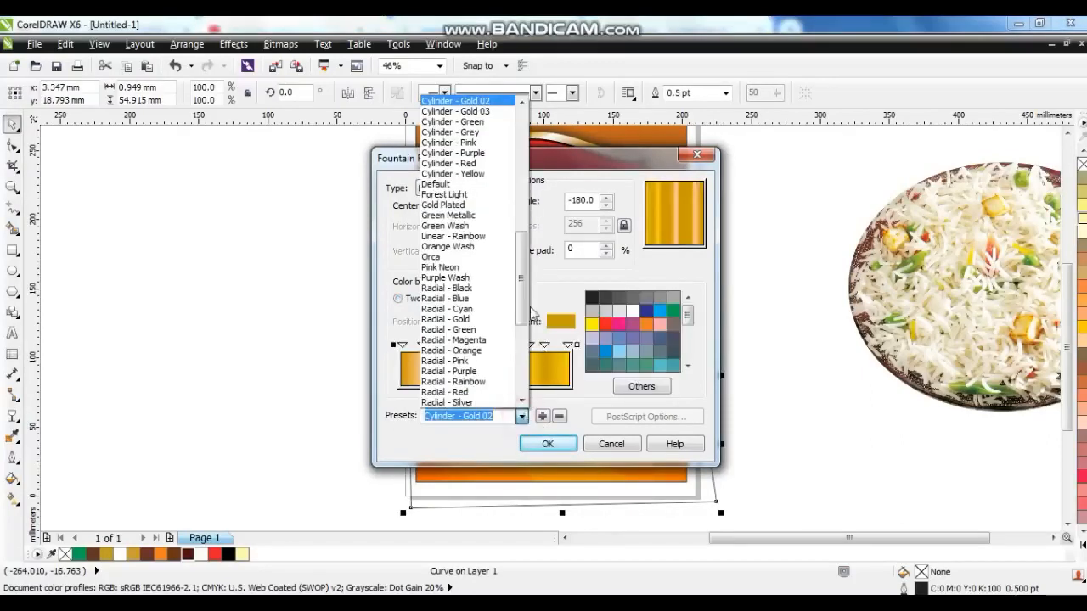
drag(521, 270, 520, 253)
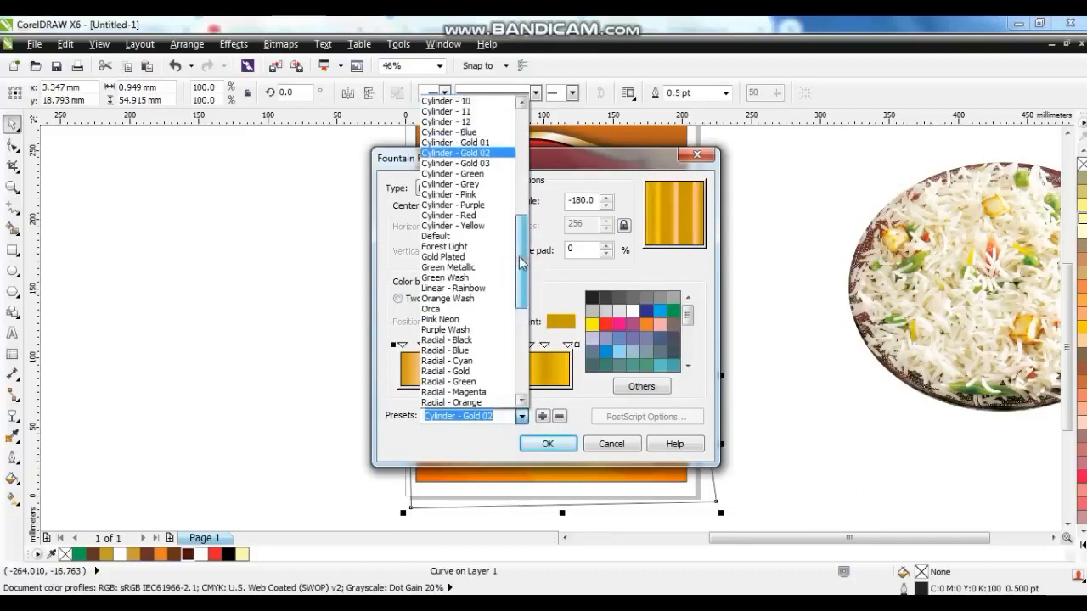
click(482, 143)
click(548, 444)
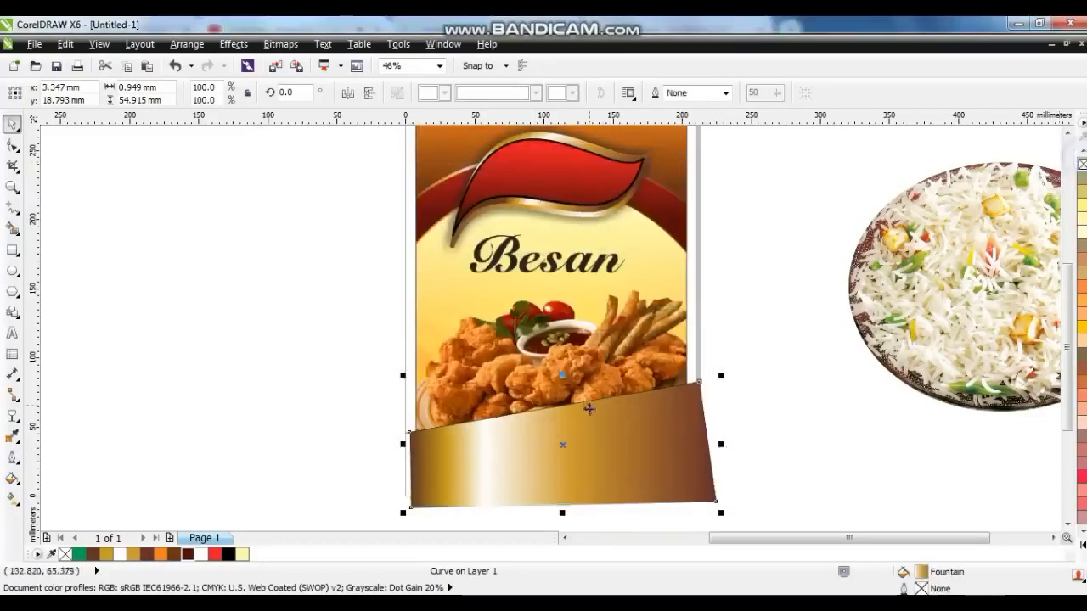
PowerClip the gold band inside the page background frame.
right_click(596, 421)
click(632, 22)
click(541, 321)
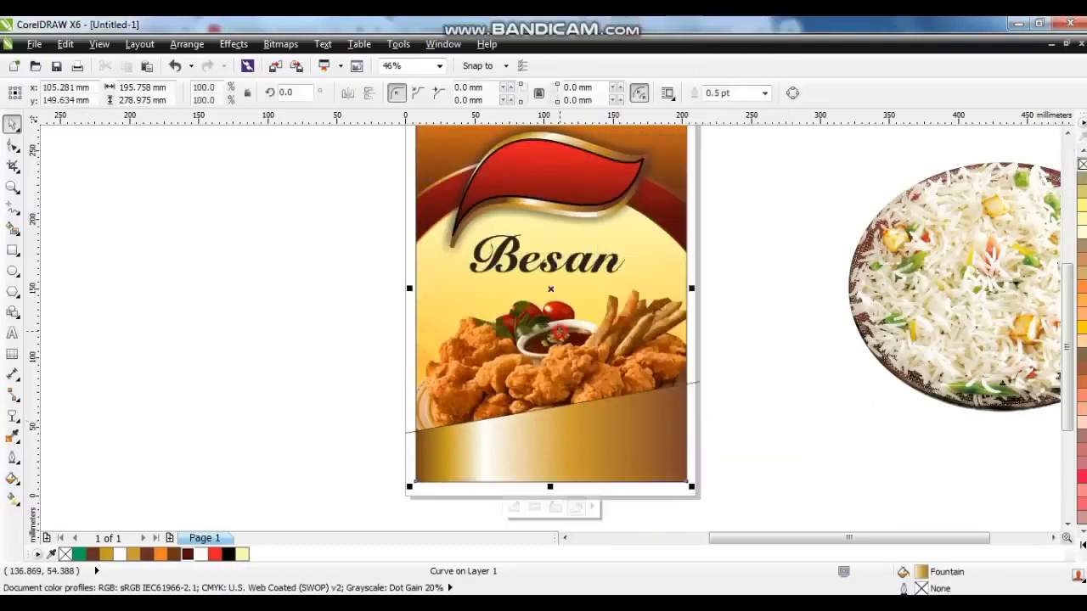
Edit the PowerClip contents to bring the gold band forward one level, then finish editing.
right_click(574, 322)
click(584, 80)
click(540, 457)
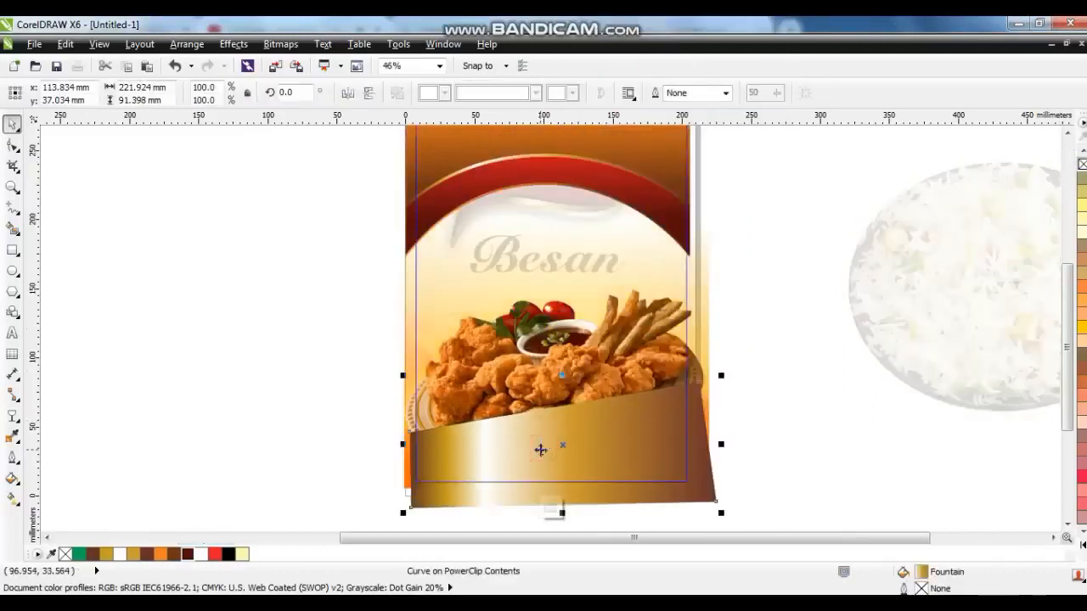
key(ctrl+Page_Up)
right_click(540, 456)
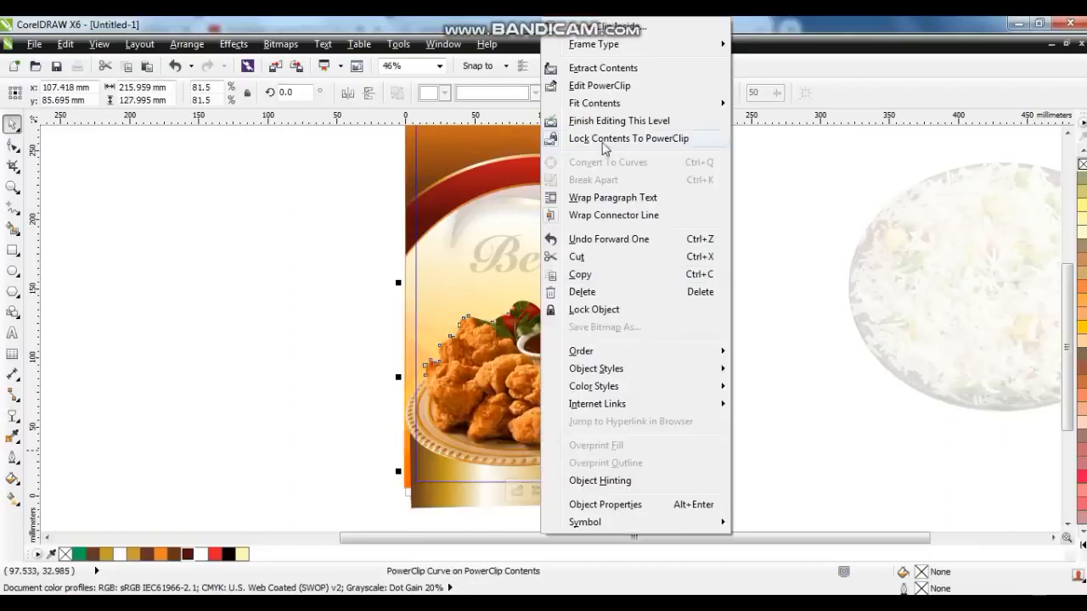
click(599, 124)
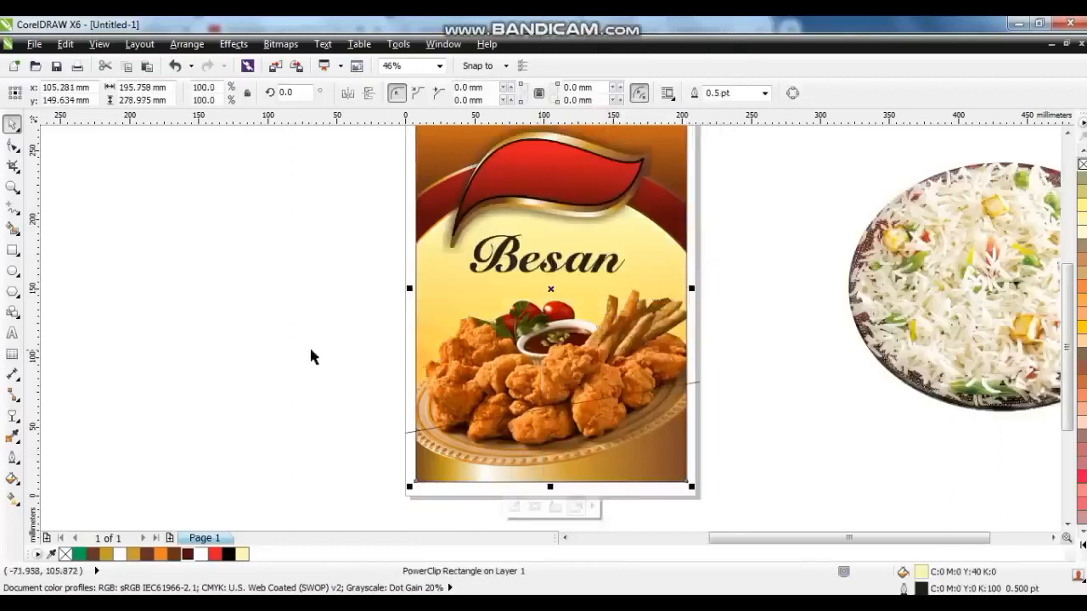
Delete the stray line left beside the cover.
click(309, 345)
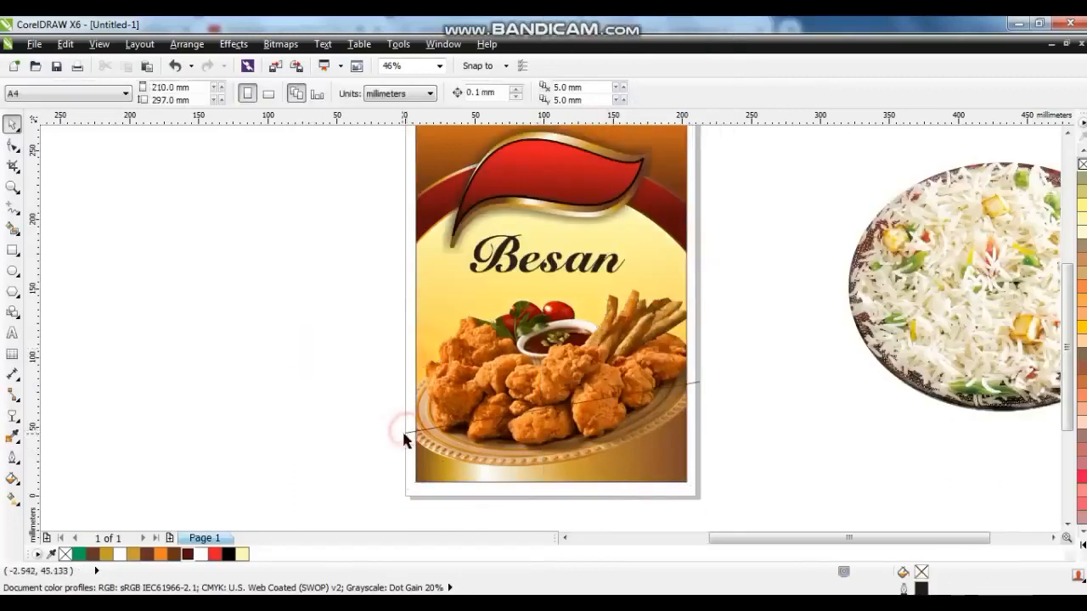
click(403, 435)
key(Delete)
click(547, 360)
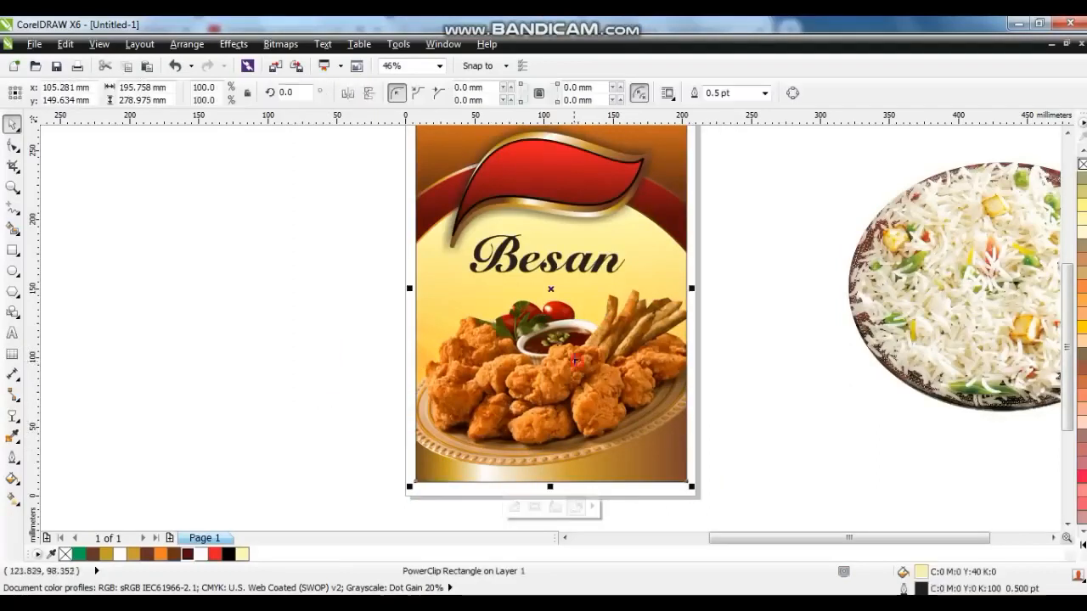
Copy the Besan title onto the red leaf and change the copy's text to Punjab.
scroll(556, 353, up, 1)
click(306, 313)
drag(550, 307, 548, 223)
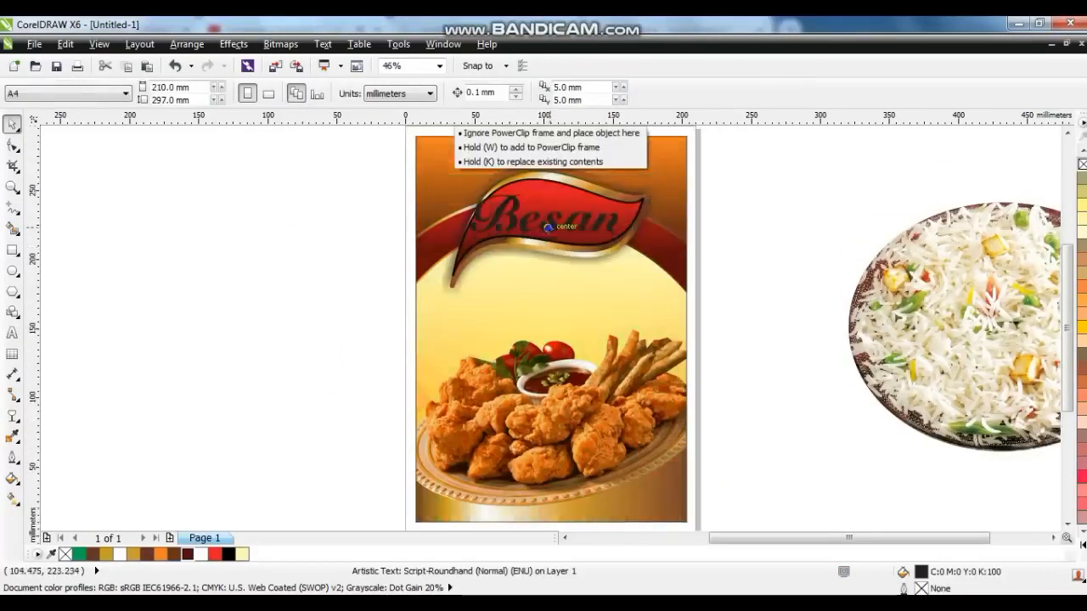
click(13, 335)
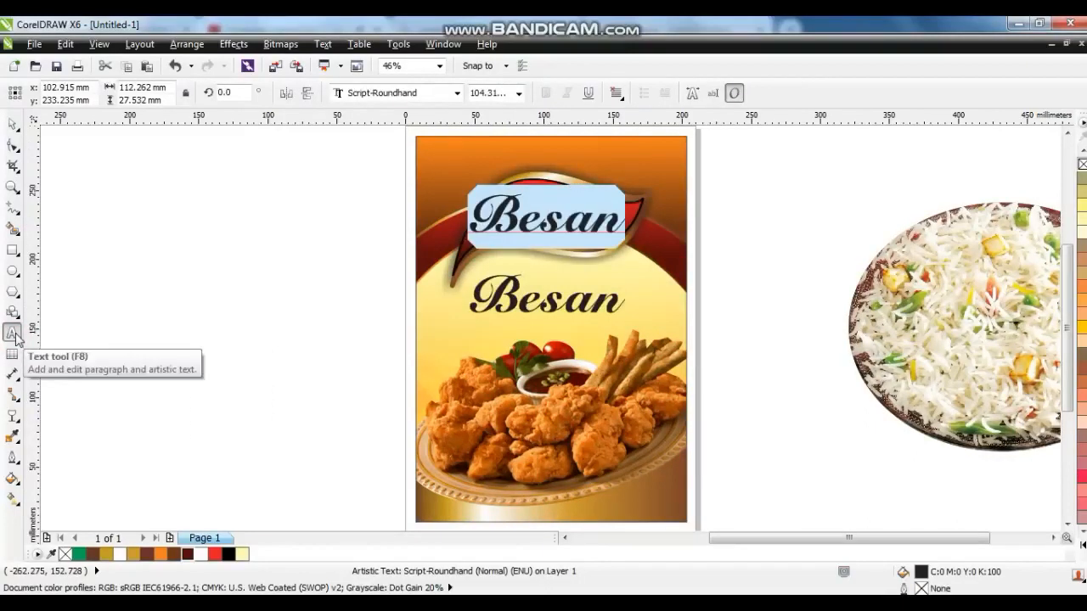
text(Punjab)
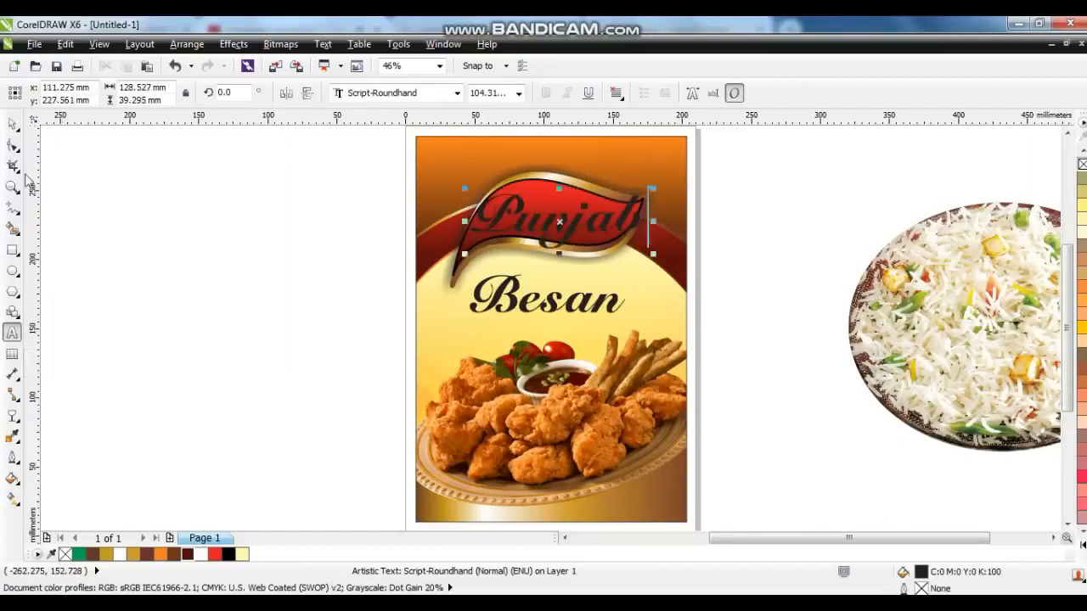
Color the Punjab text white and shrink it to about 84 pt, centered on the leaf.
click(15, 125)
click(1082, 550)
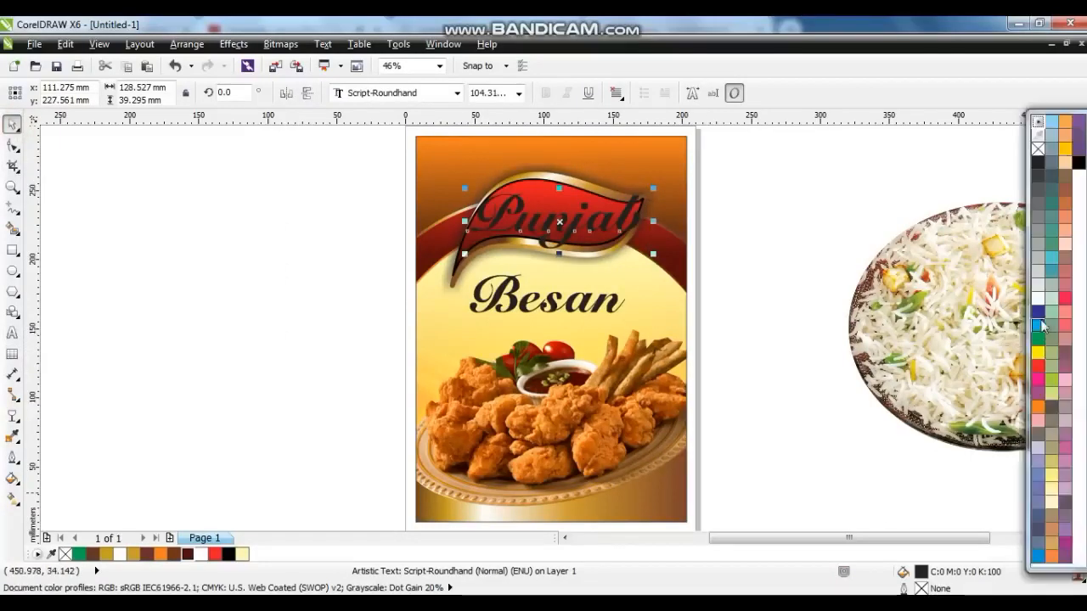
click(1037, 299)
drag(652, 254, 634, 248)
drag(559, 223, 554, 221)
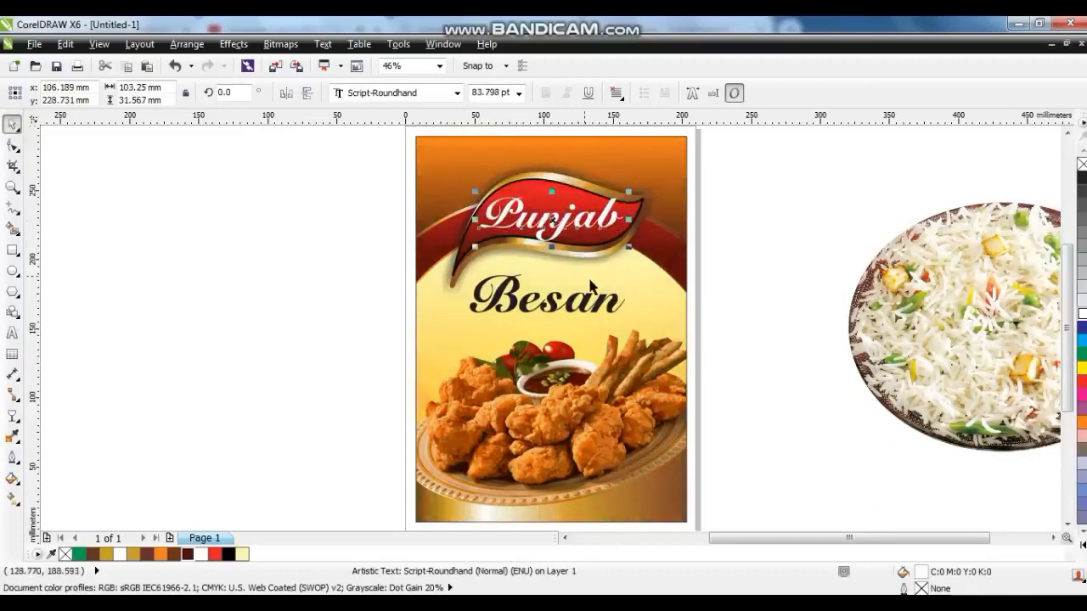
Convert the Punjab text to curves.
key(shift+F2)
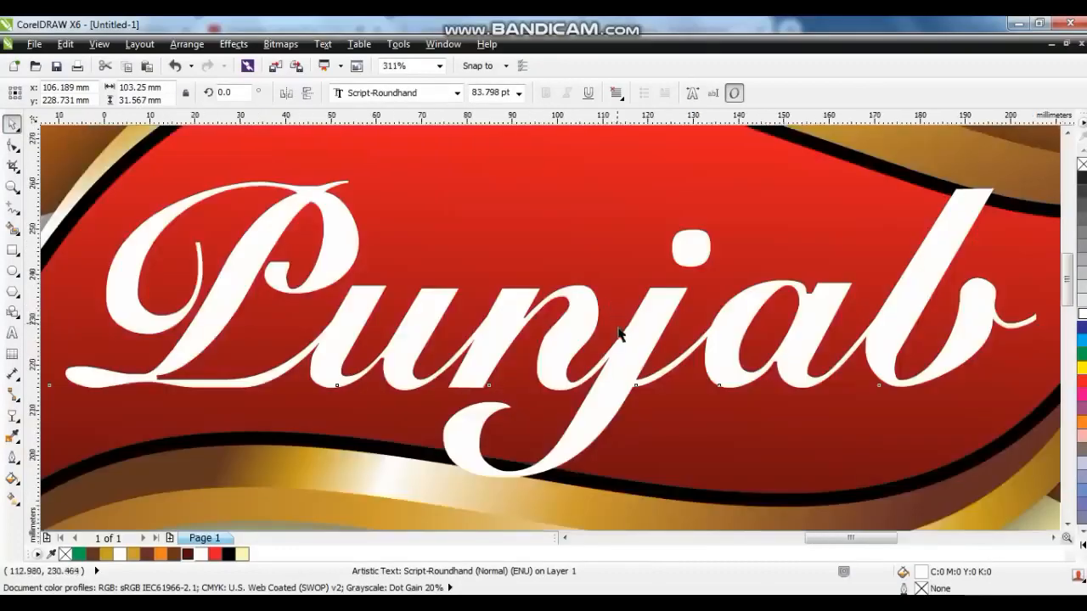
scroll(621, 338, down, 1)
click(623, 339)
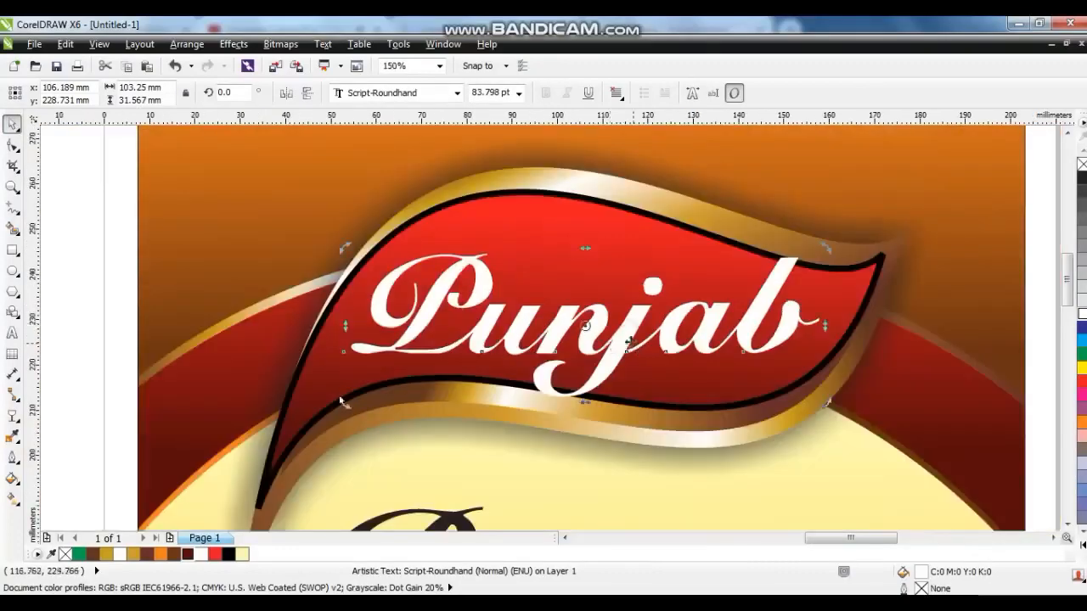
drag(628, 340, 621, 335)
key(ctrl+q)
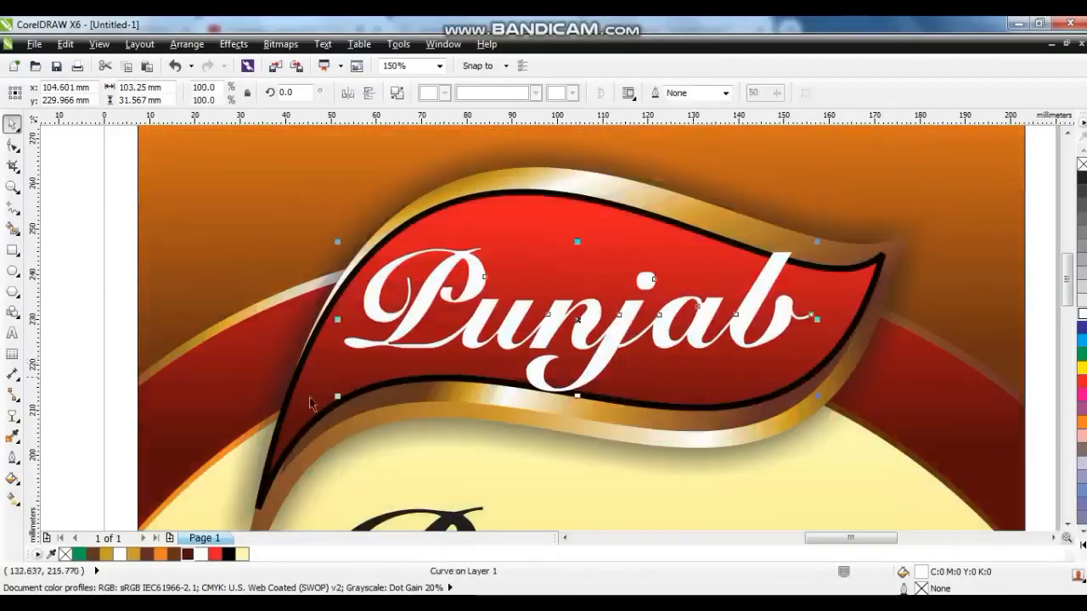
Give the Punjab curves a 3 pt black outline placed behind the fill and scaled with the object.
click(17, 480)
click(54, 380)
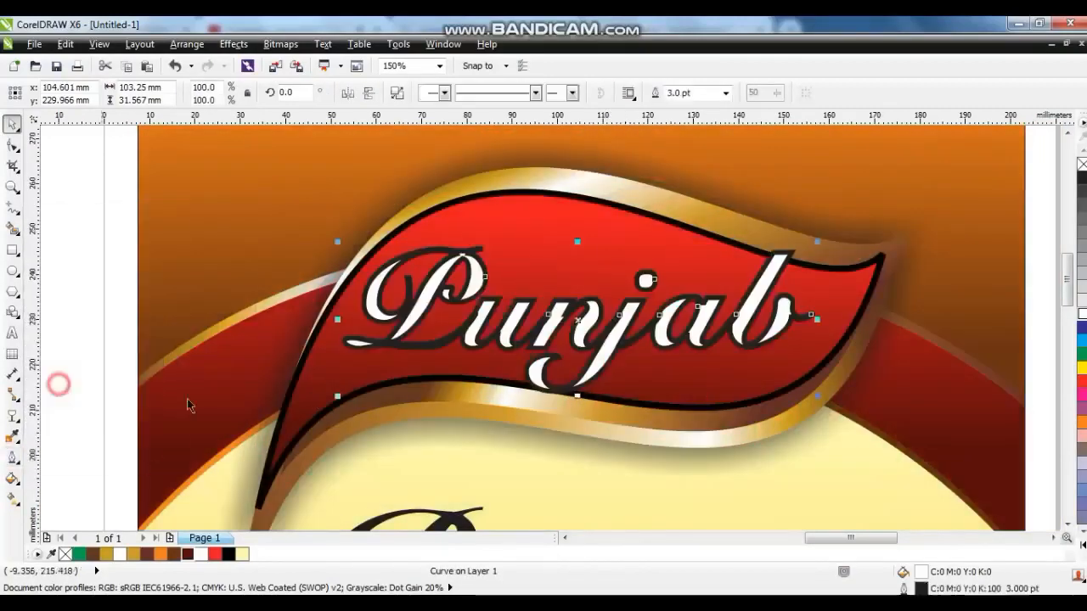
click(11, 462)
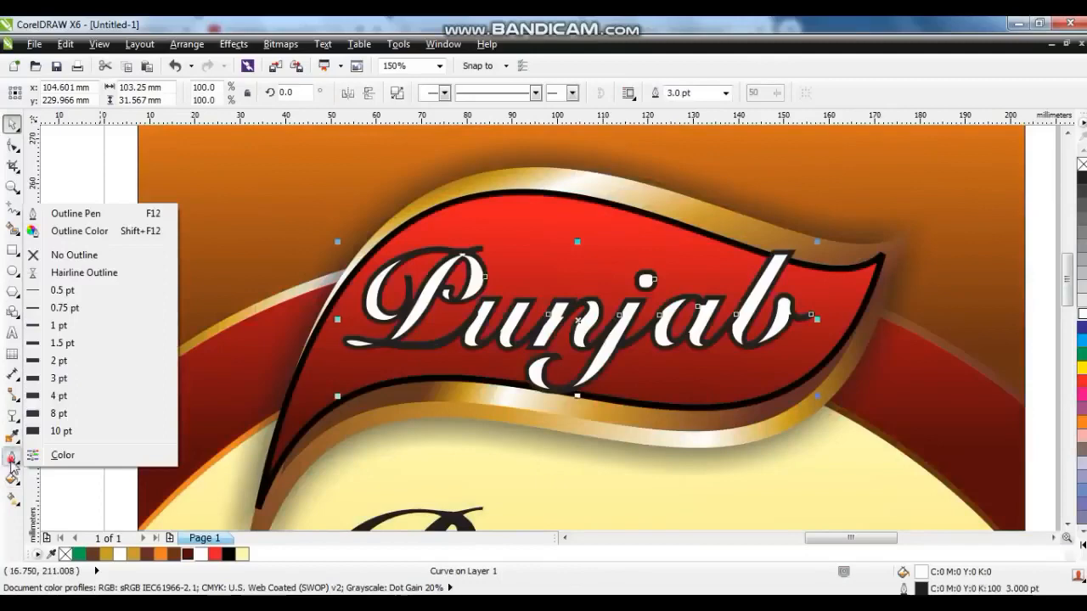
click(74, 214)
click(421, 385)
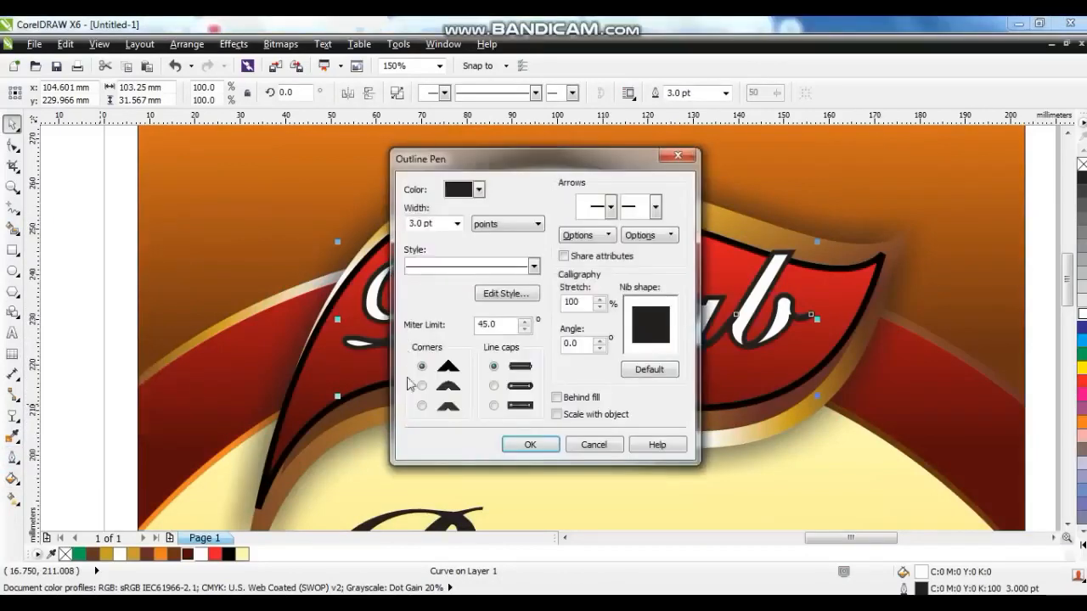
click(557, 398)
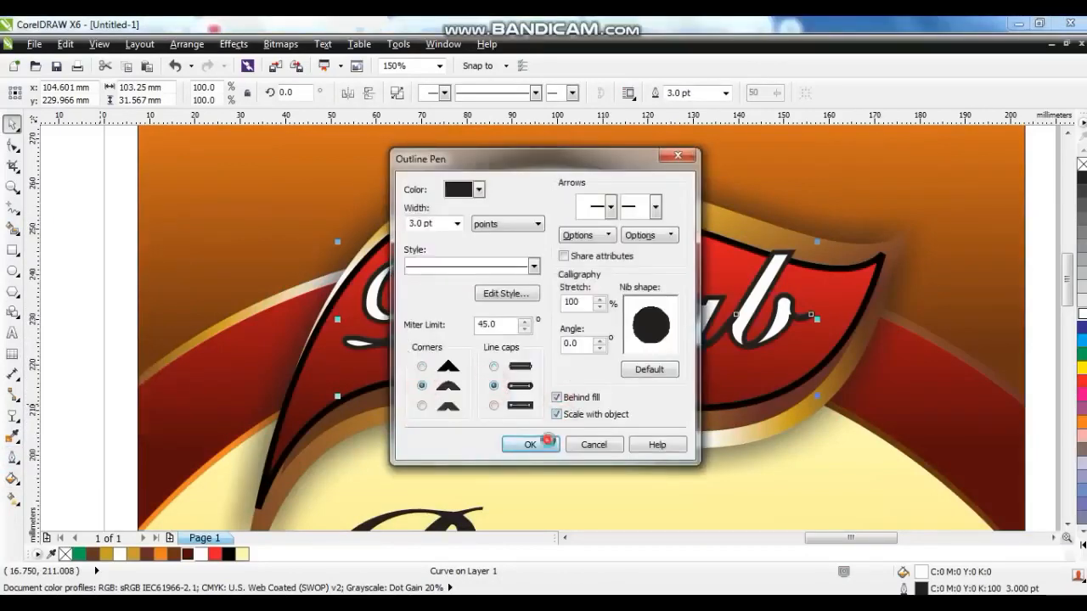
click(529, 445)
click(1081, 541)
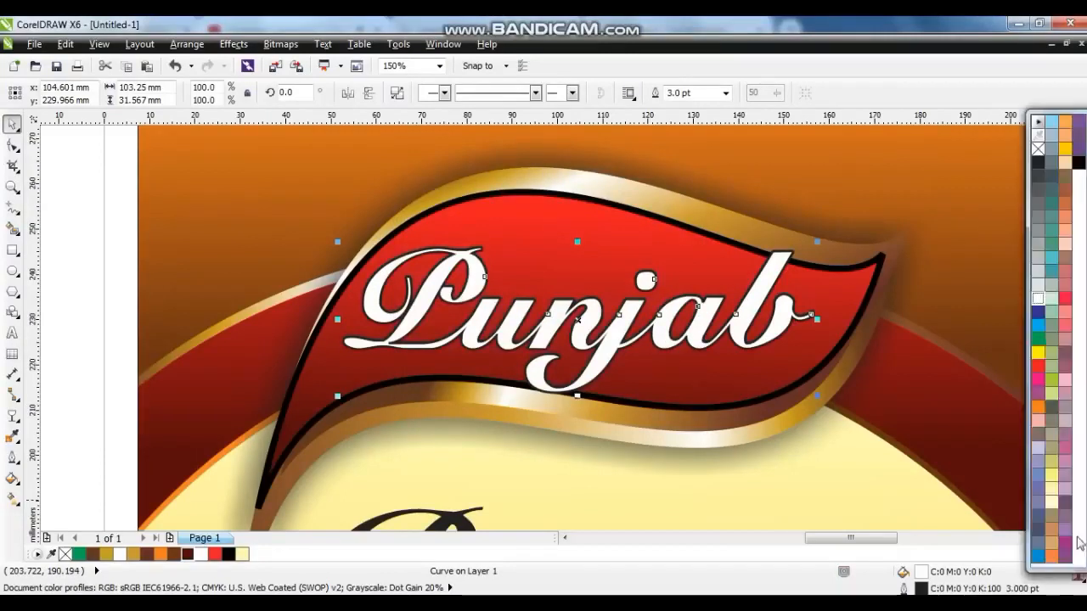
right_click(1078, 163)
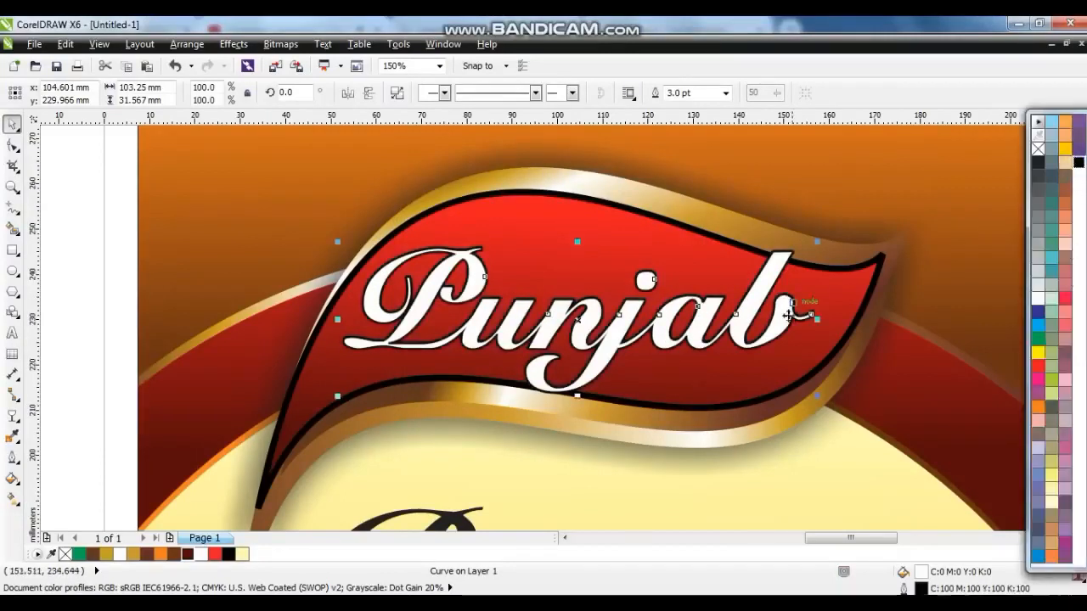
Rotate the Punjab curves about 8° and enlarge them to about 119% by 131% across the leaf.
click(745, 319)
drag(817, 400, 812, 366)
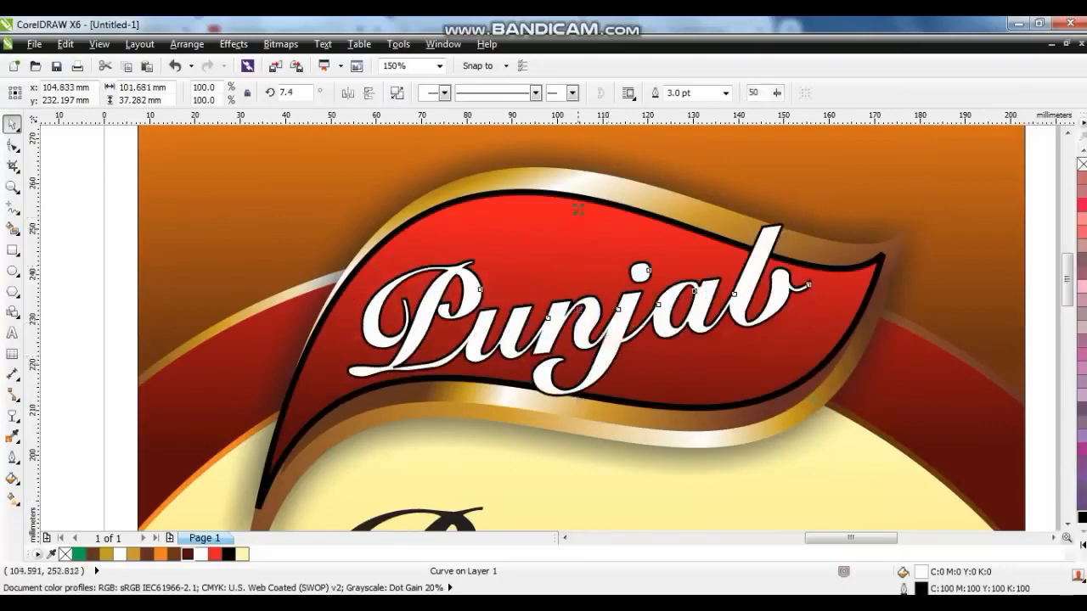
drag(578, 218, 578, 210)
drag(342, 210, 296, 191)
drag(813, 410, 854, 424)
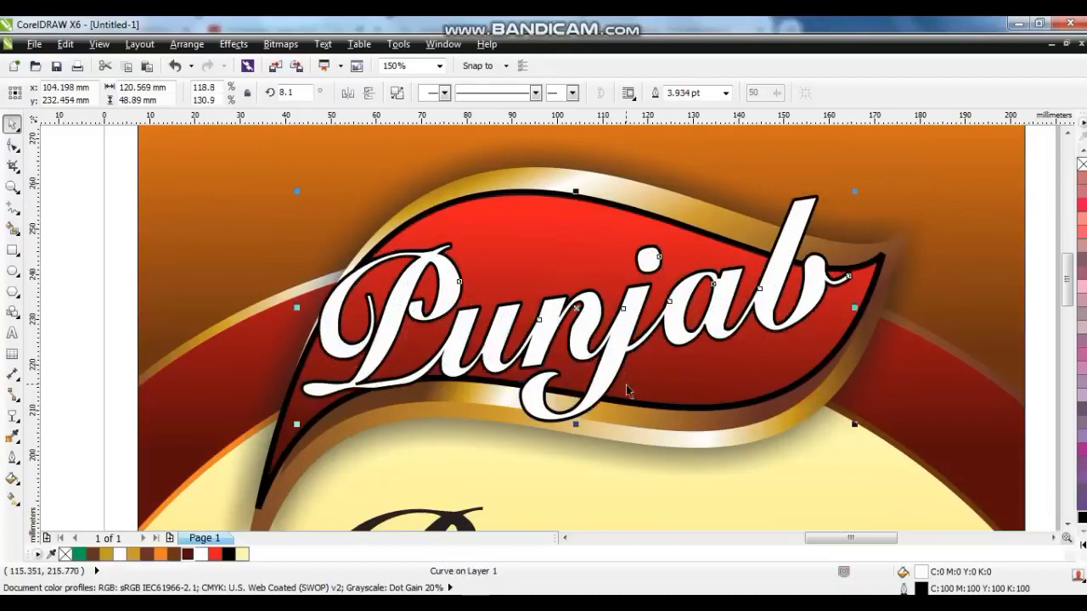
Make a slightly offset black copy of the Punjab curves and send it back one level as a shadow.
drag(616, 376, 617, 383)
click(1081, 517)
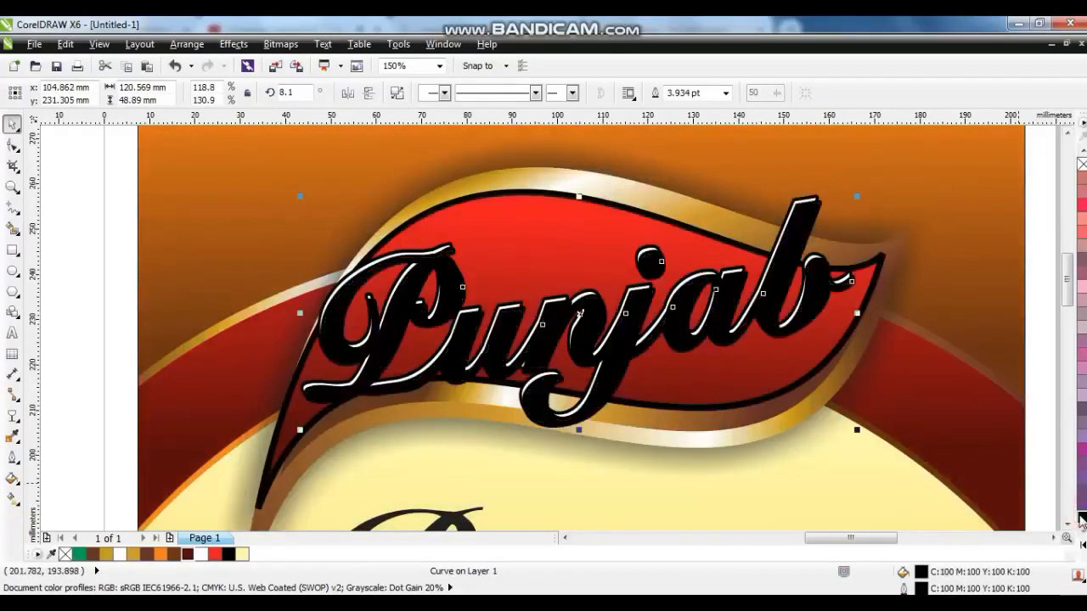
key(ctrl+Page_Down)
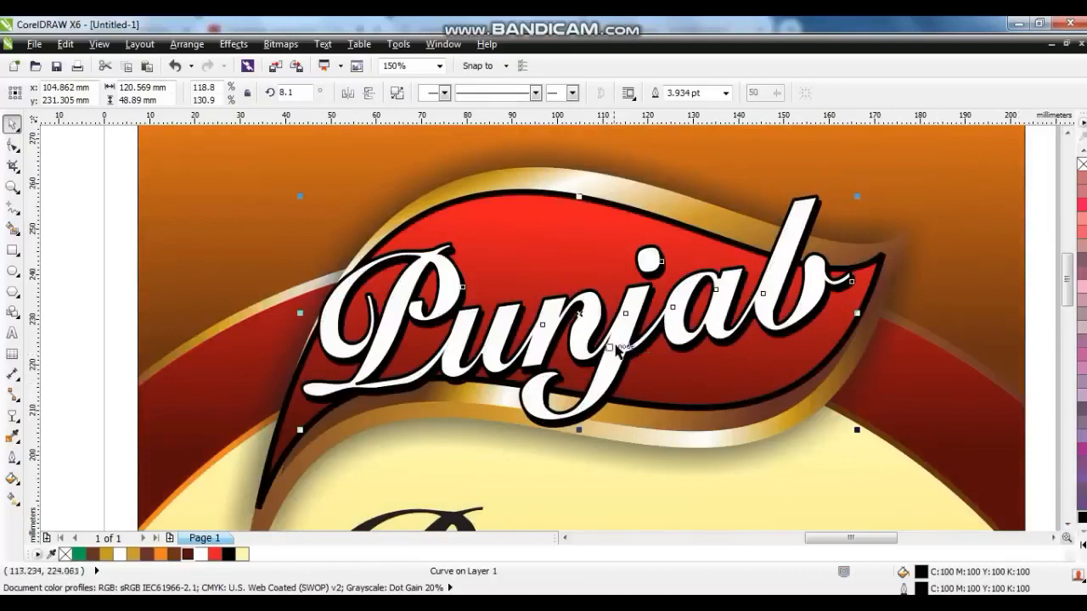
Group the Punjab text with its black shadow.
click(613, 346)
click(618, 335)
key(F3)
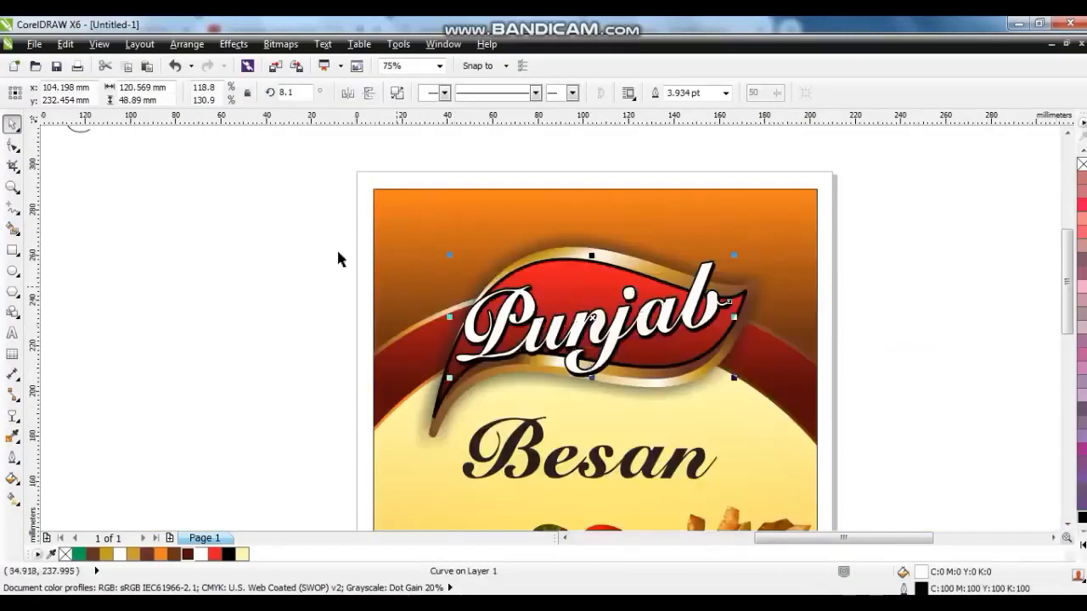
drag(270, 217, 740, 394)
key(ctrl+g)
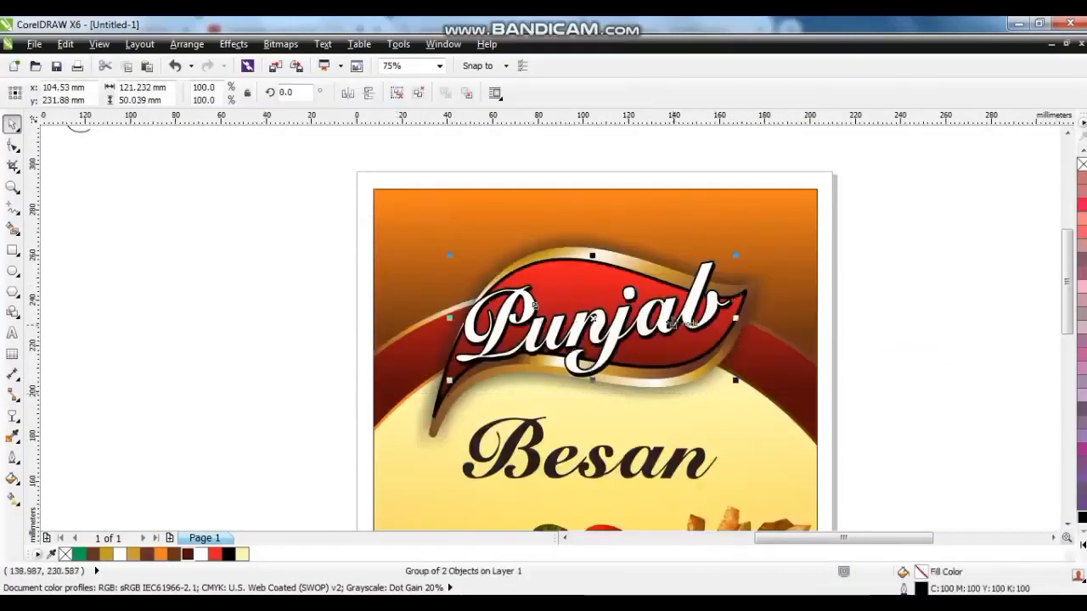
drag(669, 323, 663, 323)
click(320, 336)
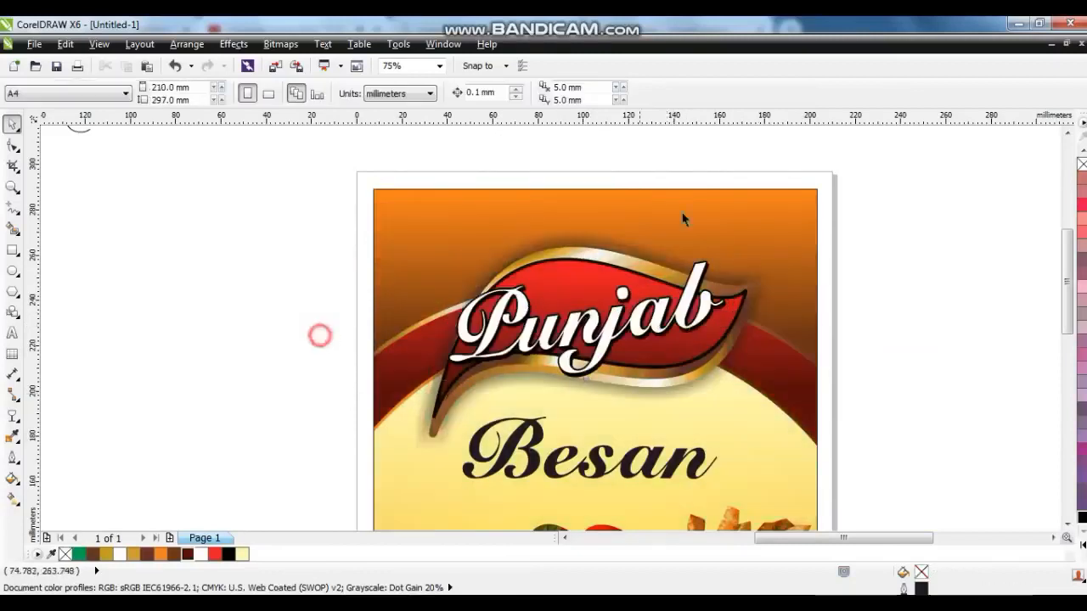
Duplicate the complete Besan flyer into the empty area on its right and send the copy to the back.
click(681, 211)
key(shift+F2)
click(762, 293)
click(619, 435)
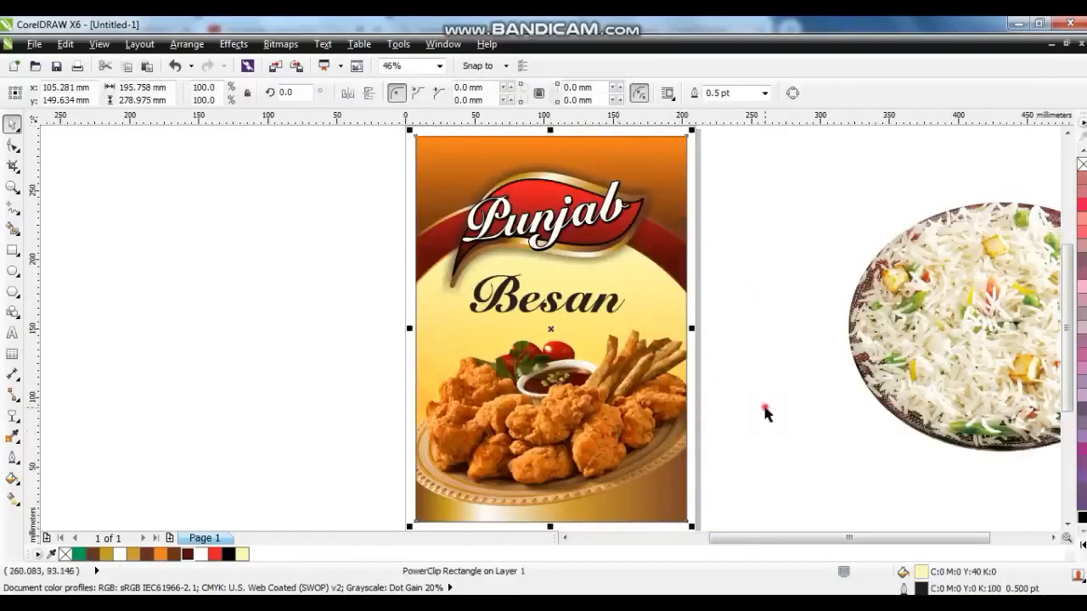
click(764, 416)
scroll(514, 320, down, 2)
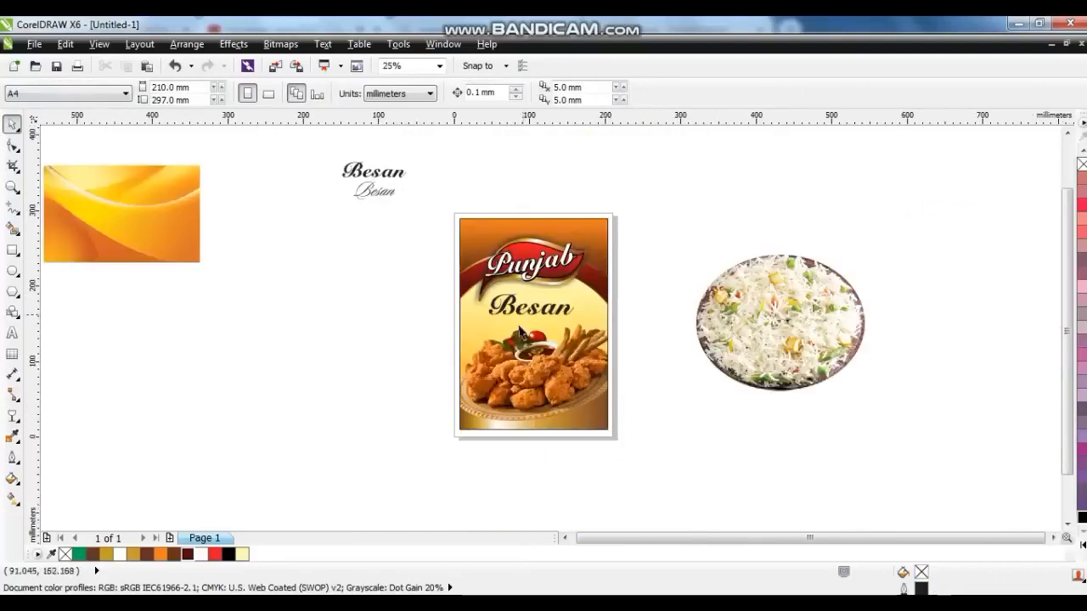
drag(407, 186, 632, 473)
drag(519, 385, 768, 387)
right_click(767, 387)
key(shift+Page_Down)
key(shift+F2)
Move the rice plate image next to the flyer copy.
drag(661, 358, 393, 365)
right_click(393, 365)
click(447, 27)
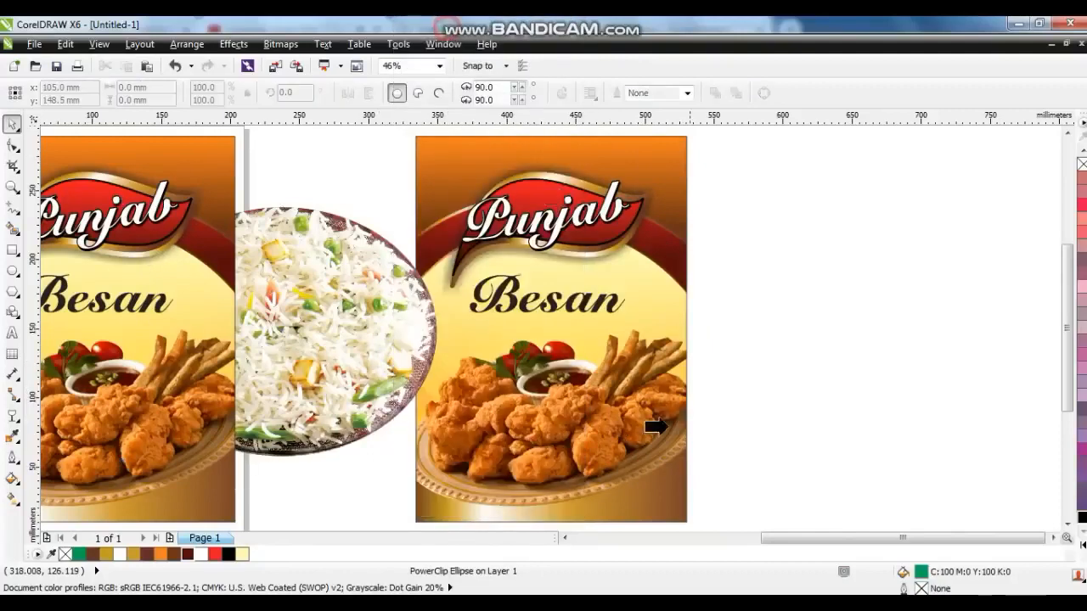
Edit the copy's PowerClip contents and delete the fried chicken image from it.
click(653, 424)
right_click(643, 407)
click(697, 83)
click(606, 416)
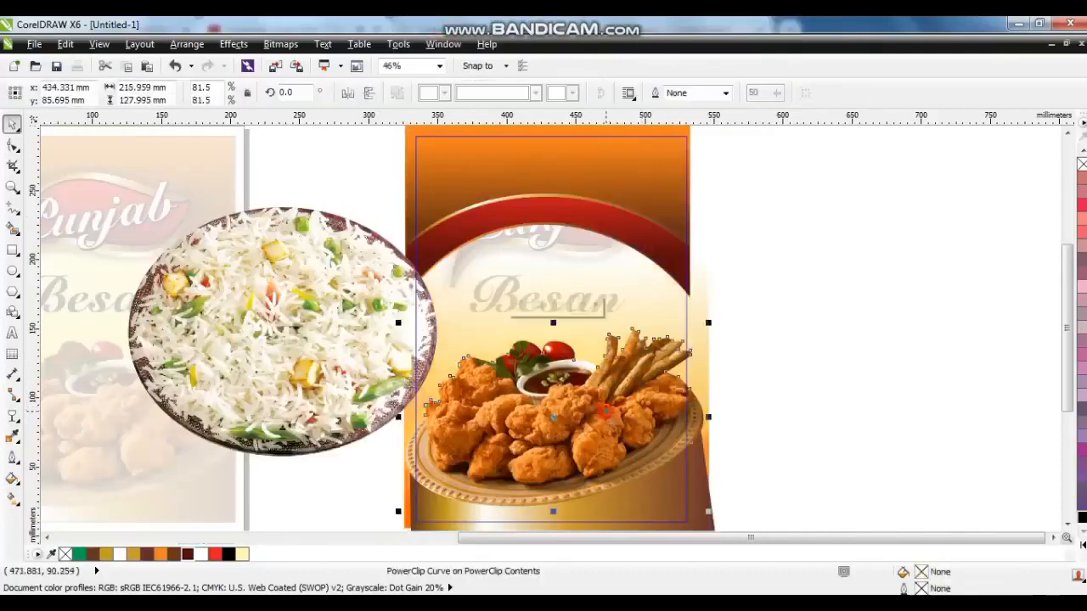
key(Delete)
Place the rice plate inside the copy's PowerClip, scale it to about 78% by 93% over the lower half, and finish editing.
drag(314, 380, 554, 435)
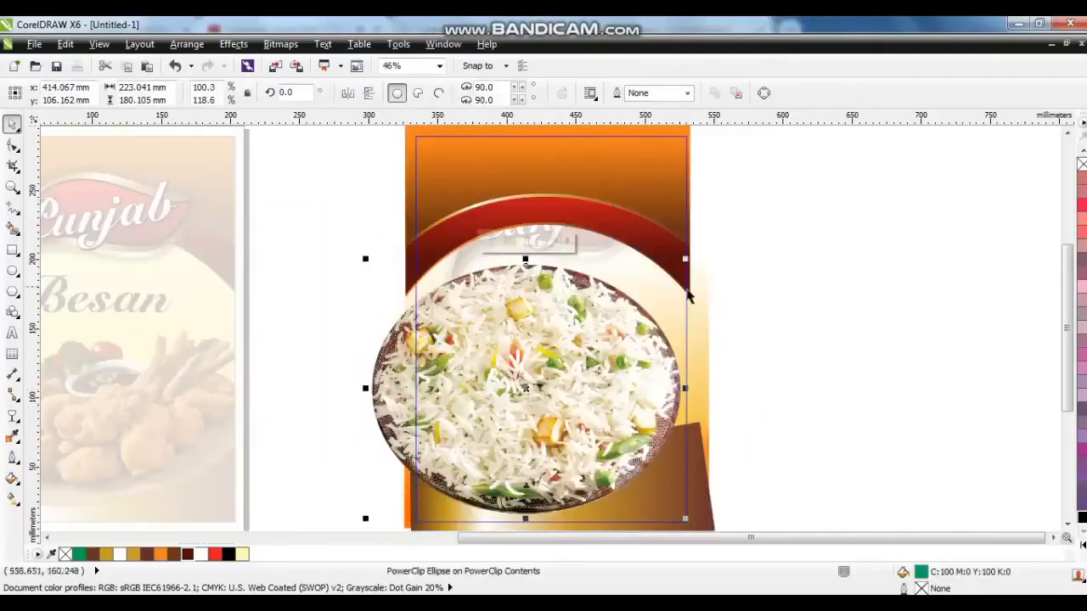
drag(686, 260, 617, 315)
drag(521, 456, 590, 464)
right_click(592, 459)
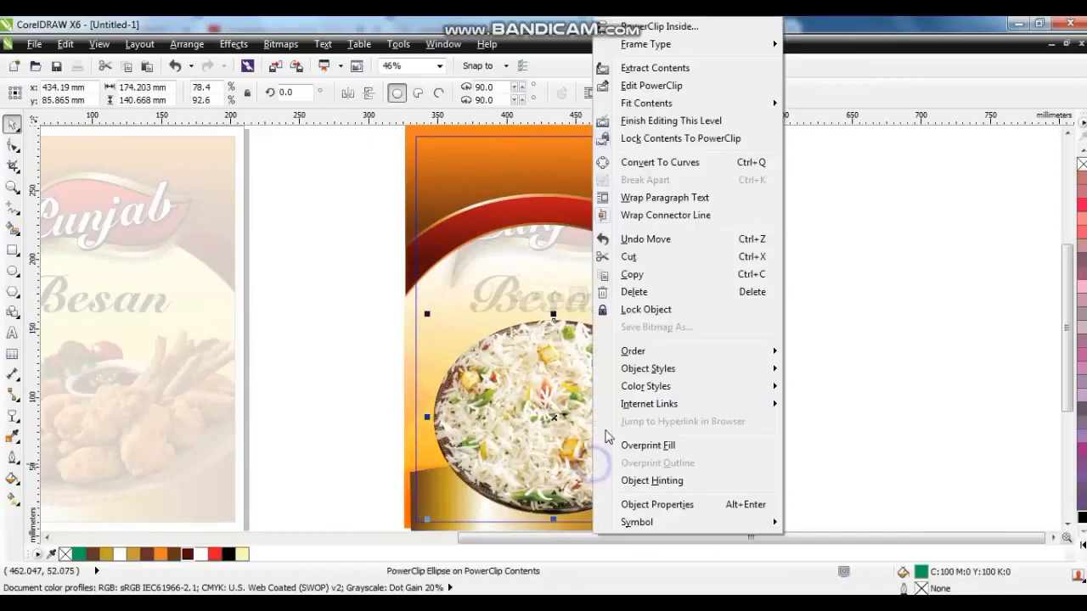
click(659, 121)
Replace the copy's Besan title text with Rice.
click(548, 297)
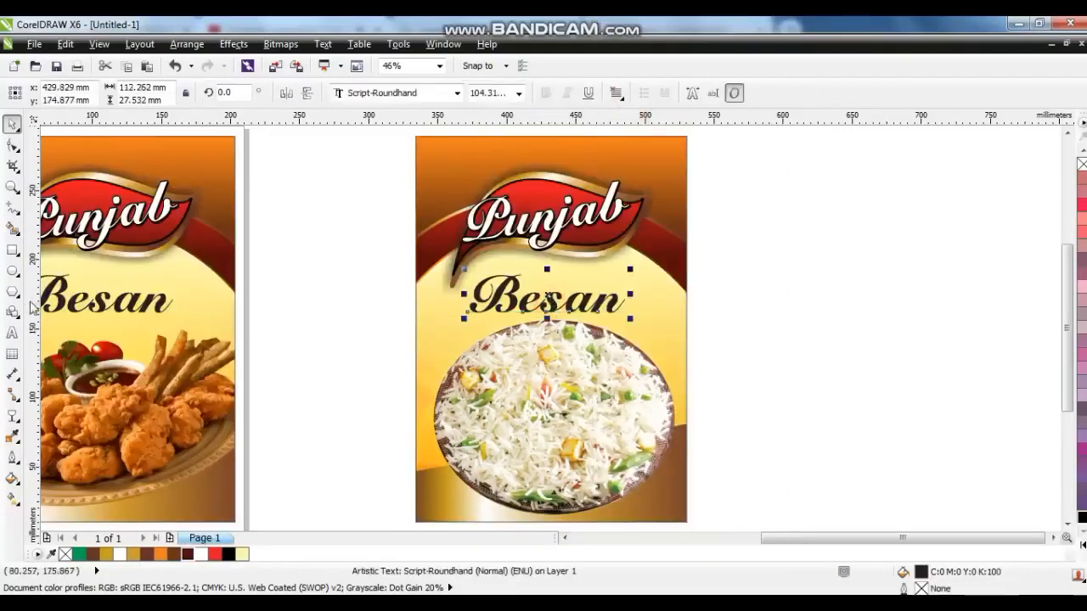
click(12, 334)
key(ctrl+a)
text(Ric)
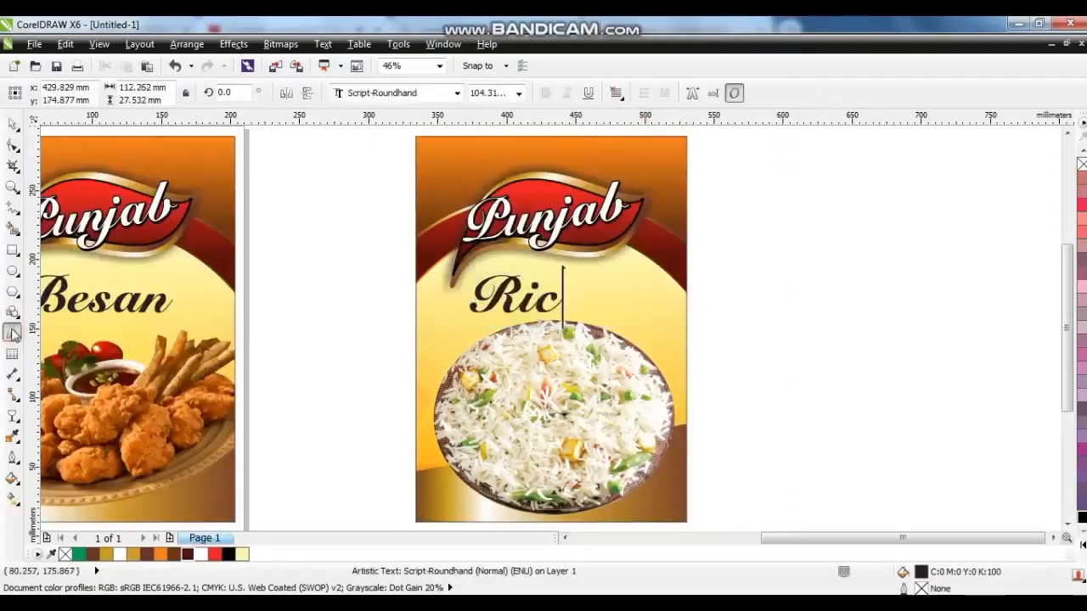
Select the Rice title together with the flyer and align their centres.
click(12, 124)
shift+click(540, 409)
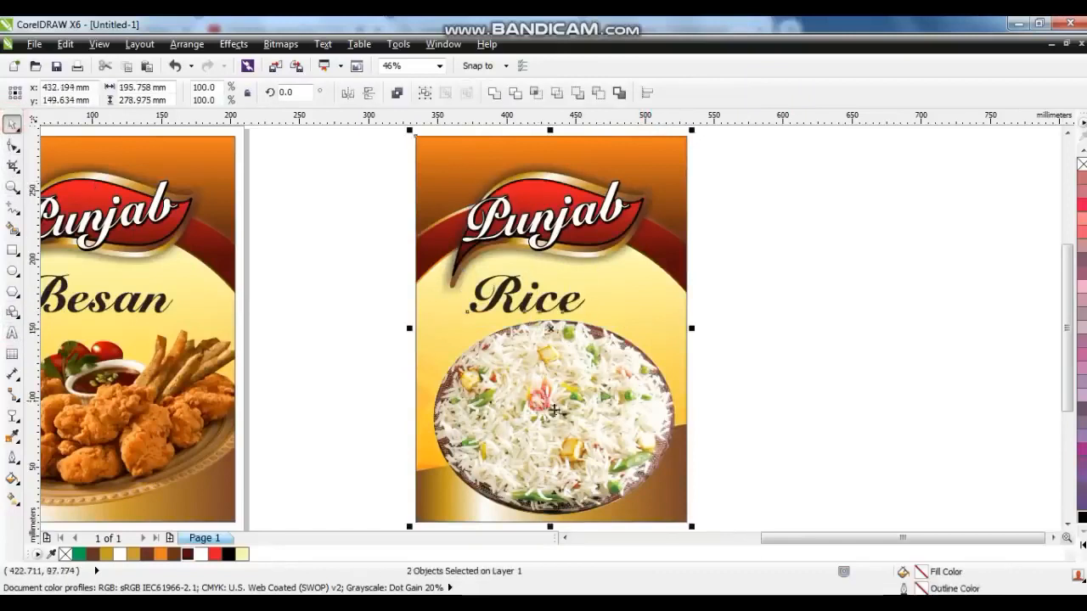
key(c)
click(740, 420)
Arrange the Besan and Rice flyers side by side next to each other.
scroll(723, 416, down, 2)
drag(467, 488, 281, 218)
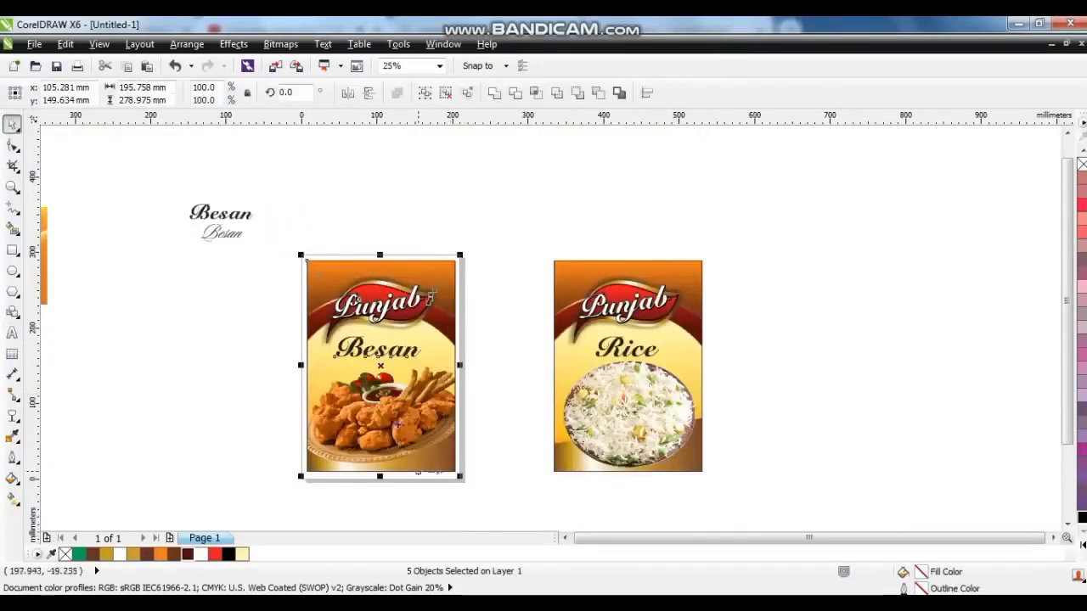
drag(411, 428, 495, 433)
drag(367, 215, 780, 521)
drag(605, 401, 711, 407)
scroll(782, 348, up, 2)
click(928, 333)
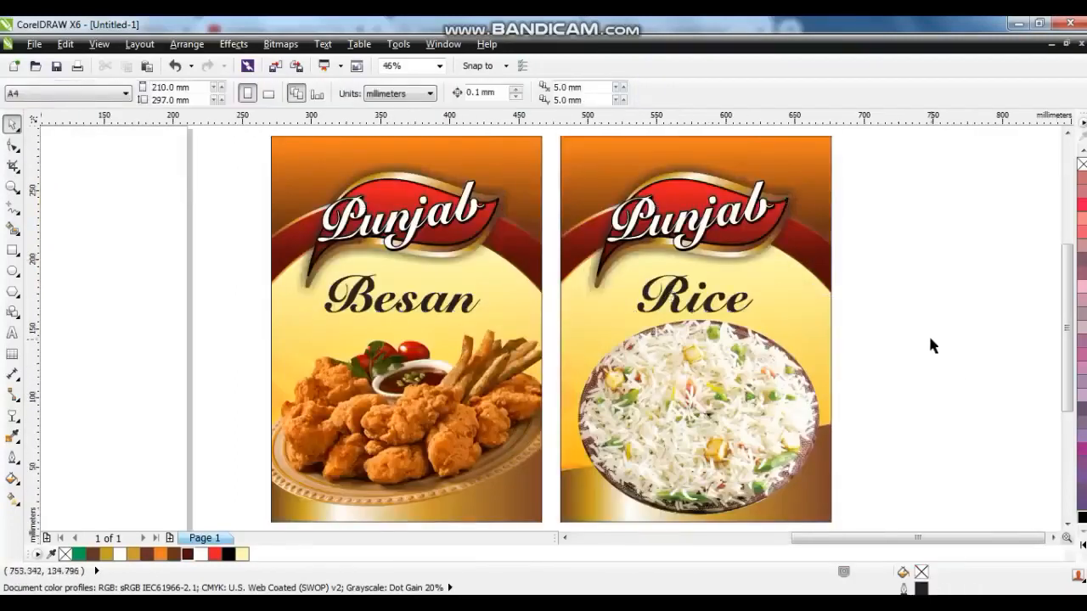